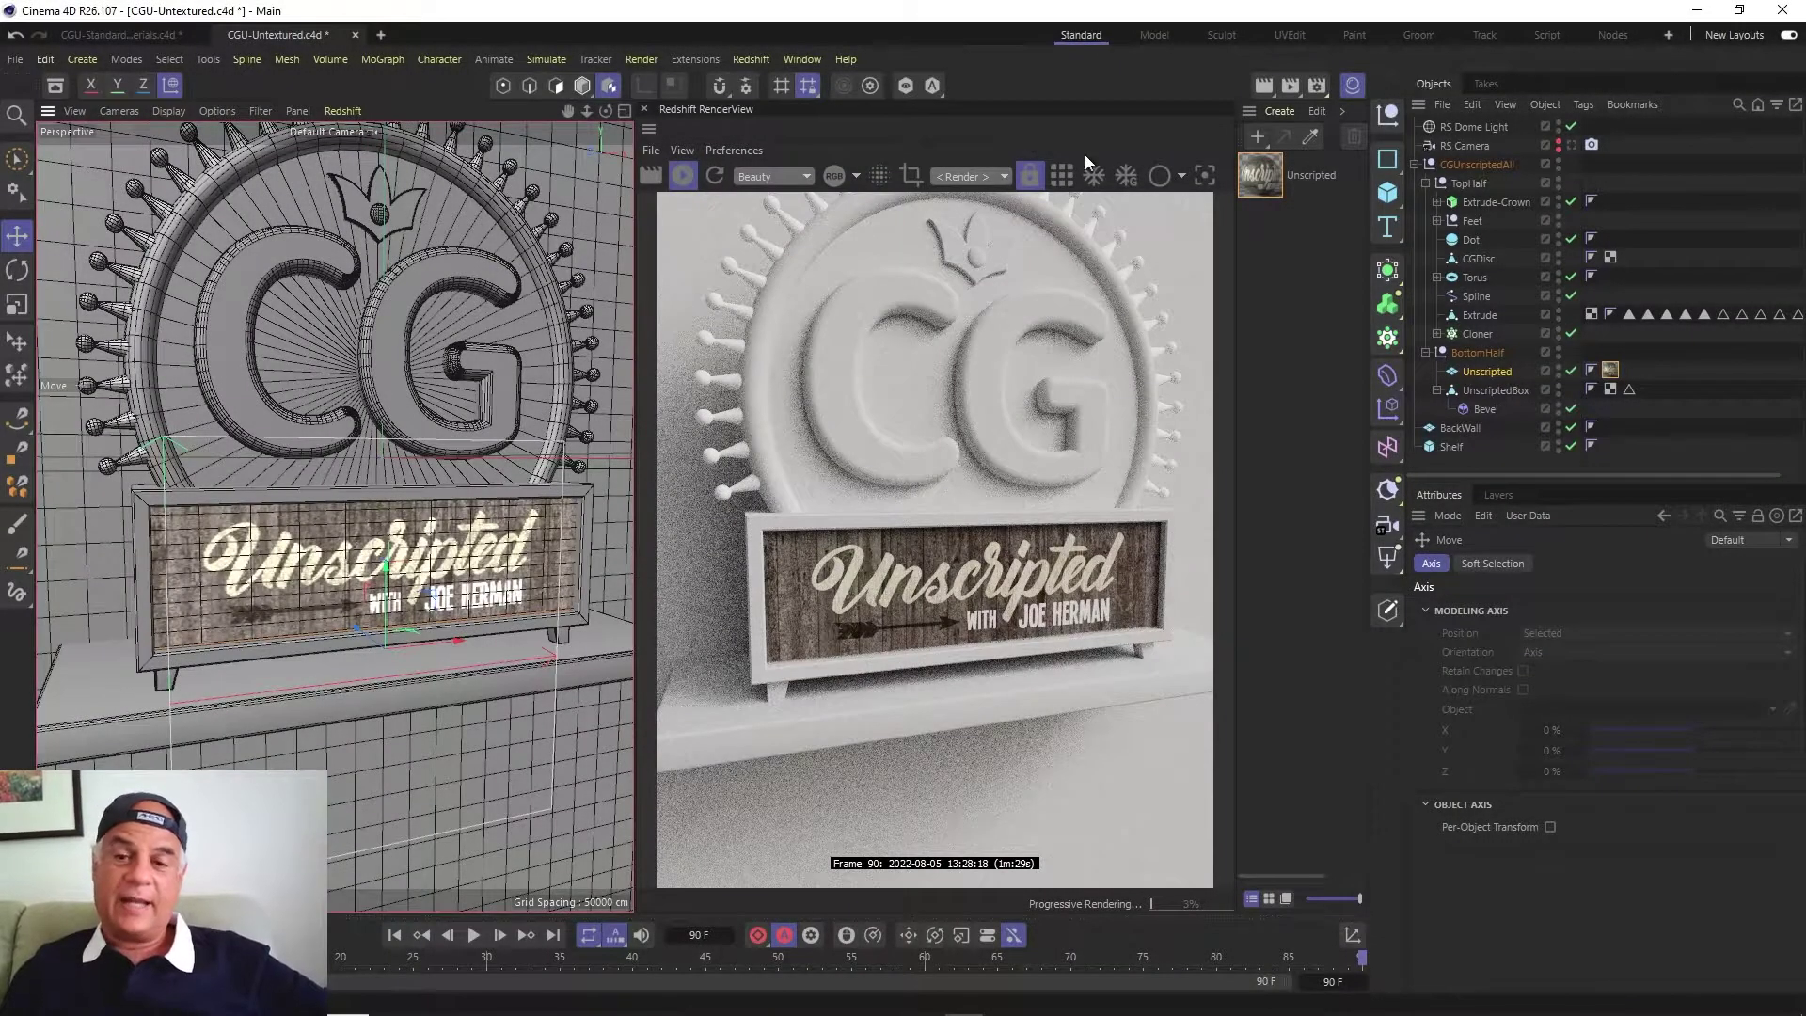
Open the Unscripted material in the Node Editor and move RS Standard and Output up-left together.
double_click(1247, 183)
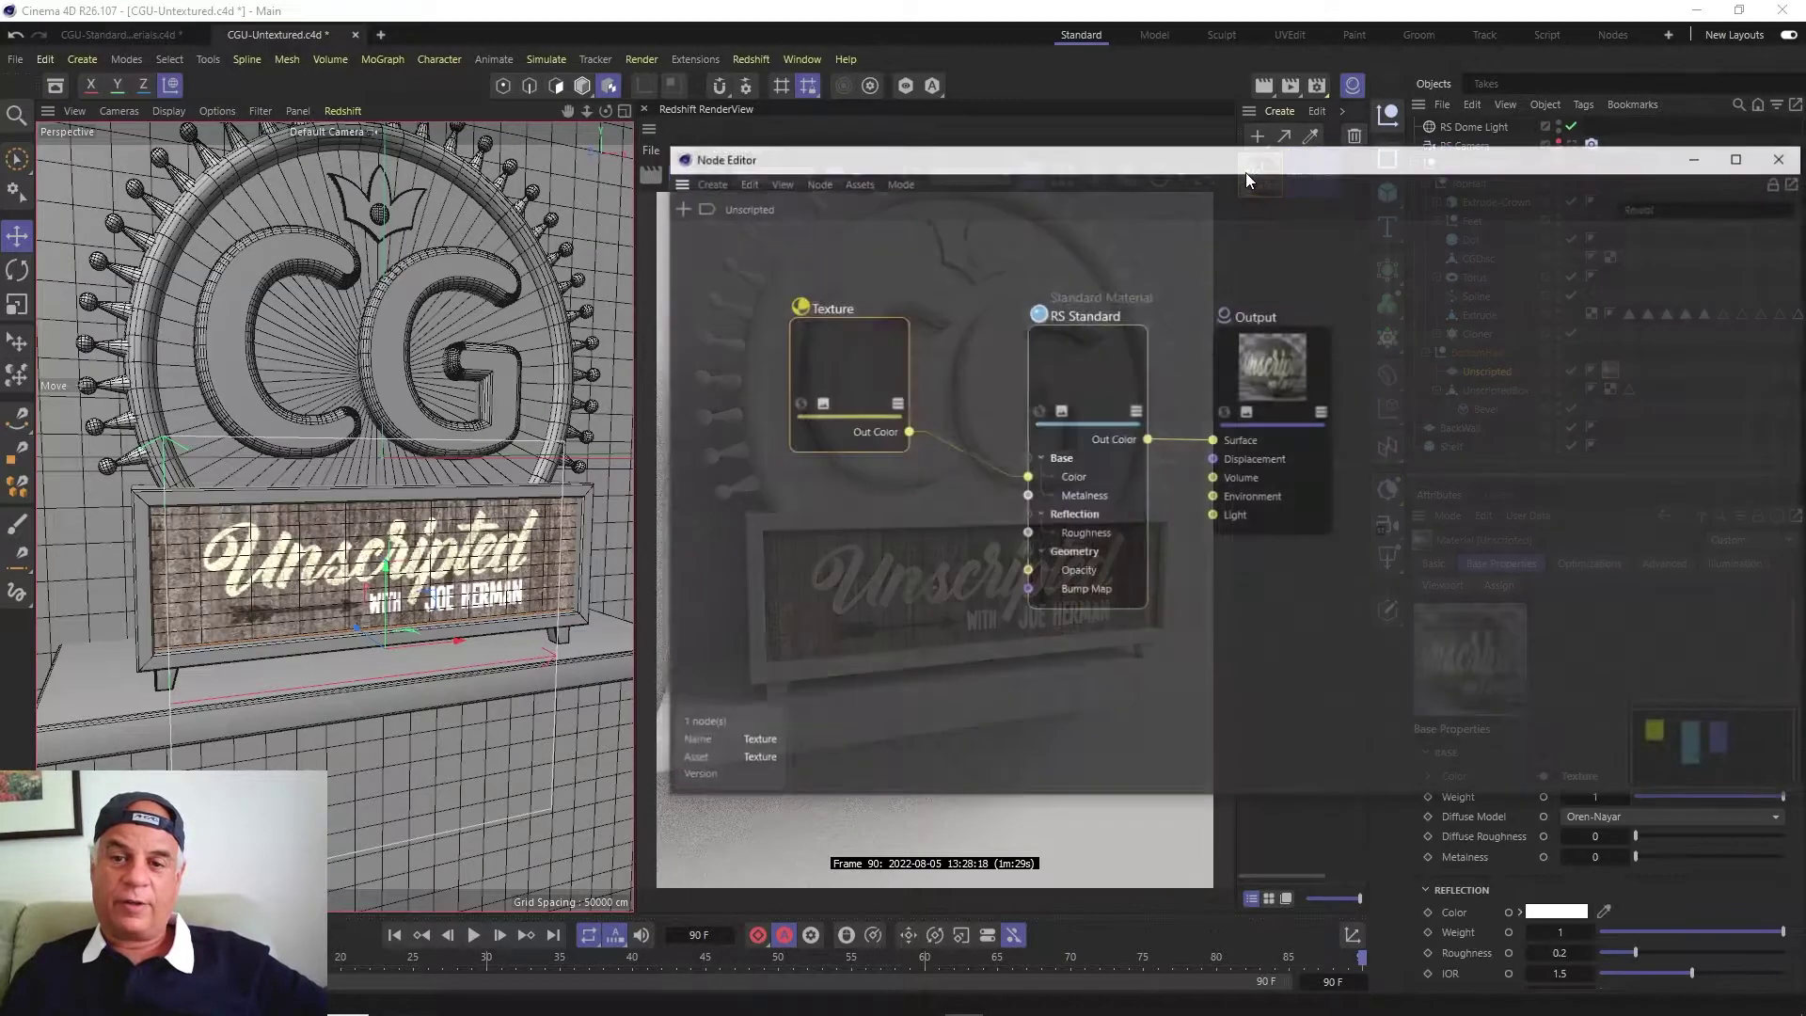
drag(1235, 171, 617, 100)
drag(354, 203, 852, 697)
drag(519, 399, 478, 345)
Add a second Texture node and place it below the first one.
click(61, 138)
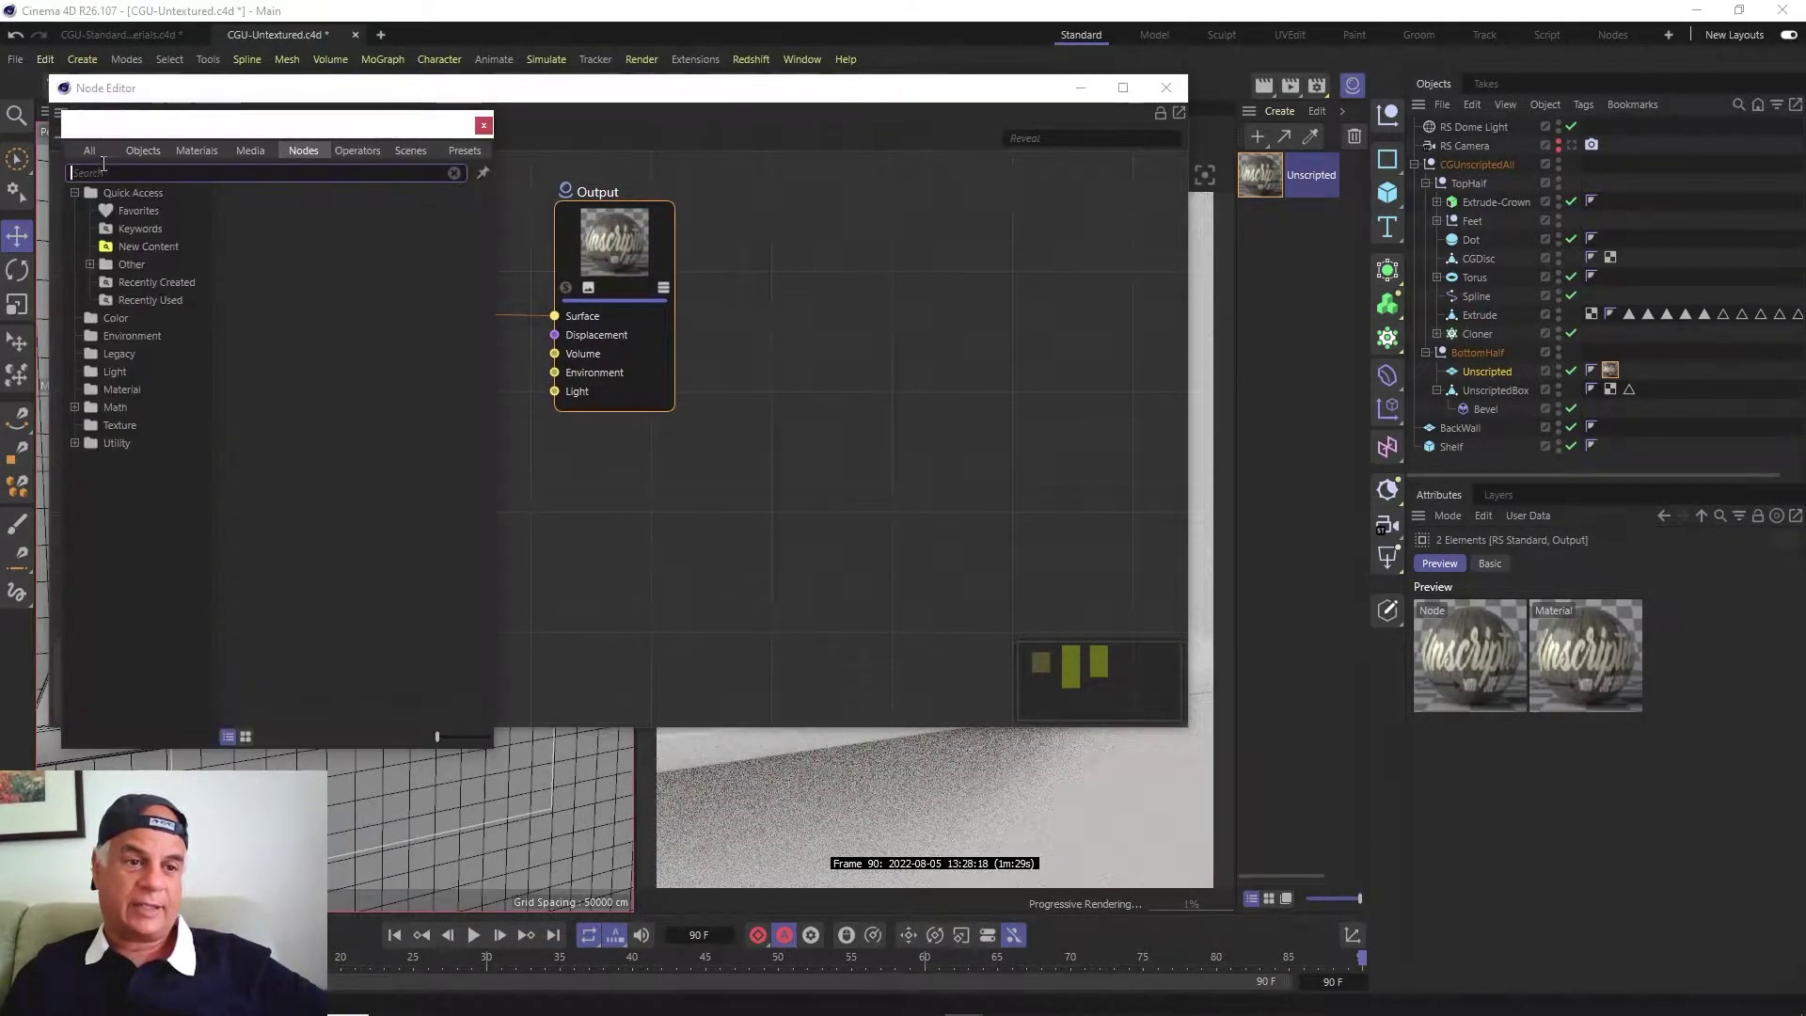
text(tex)
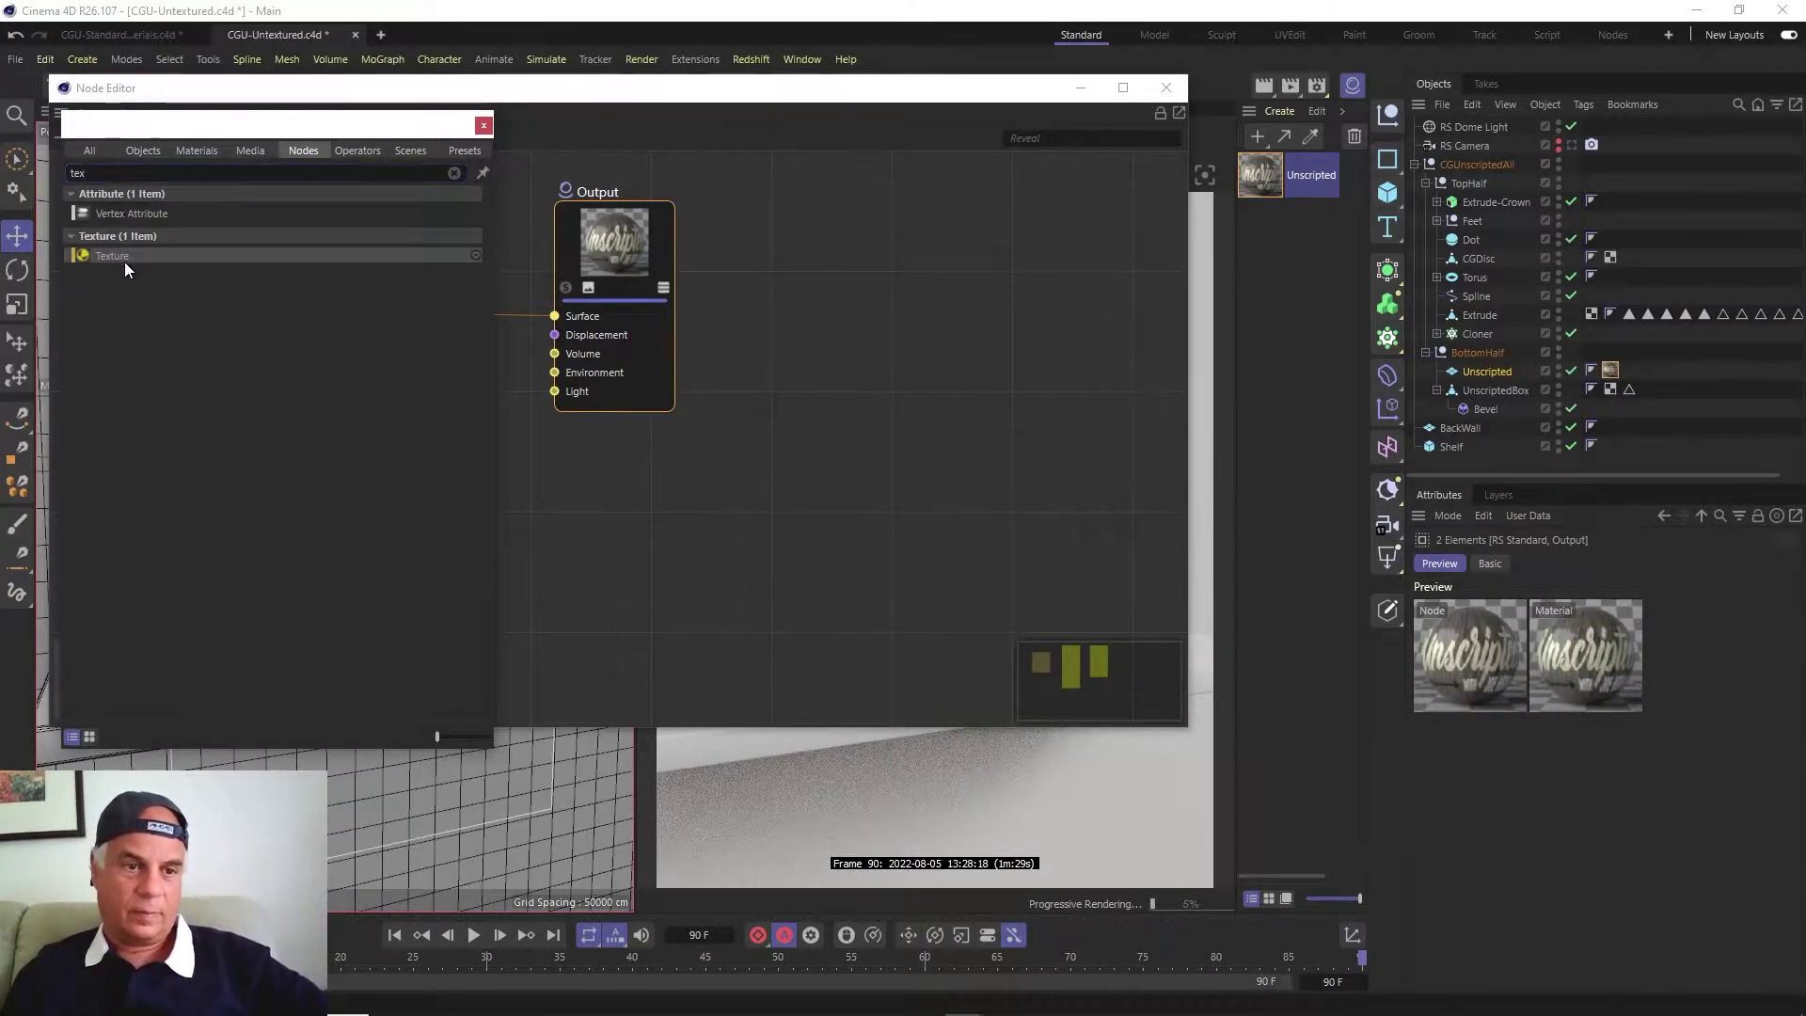
double_click(123, 258)
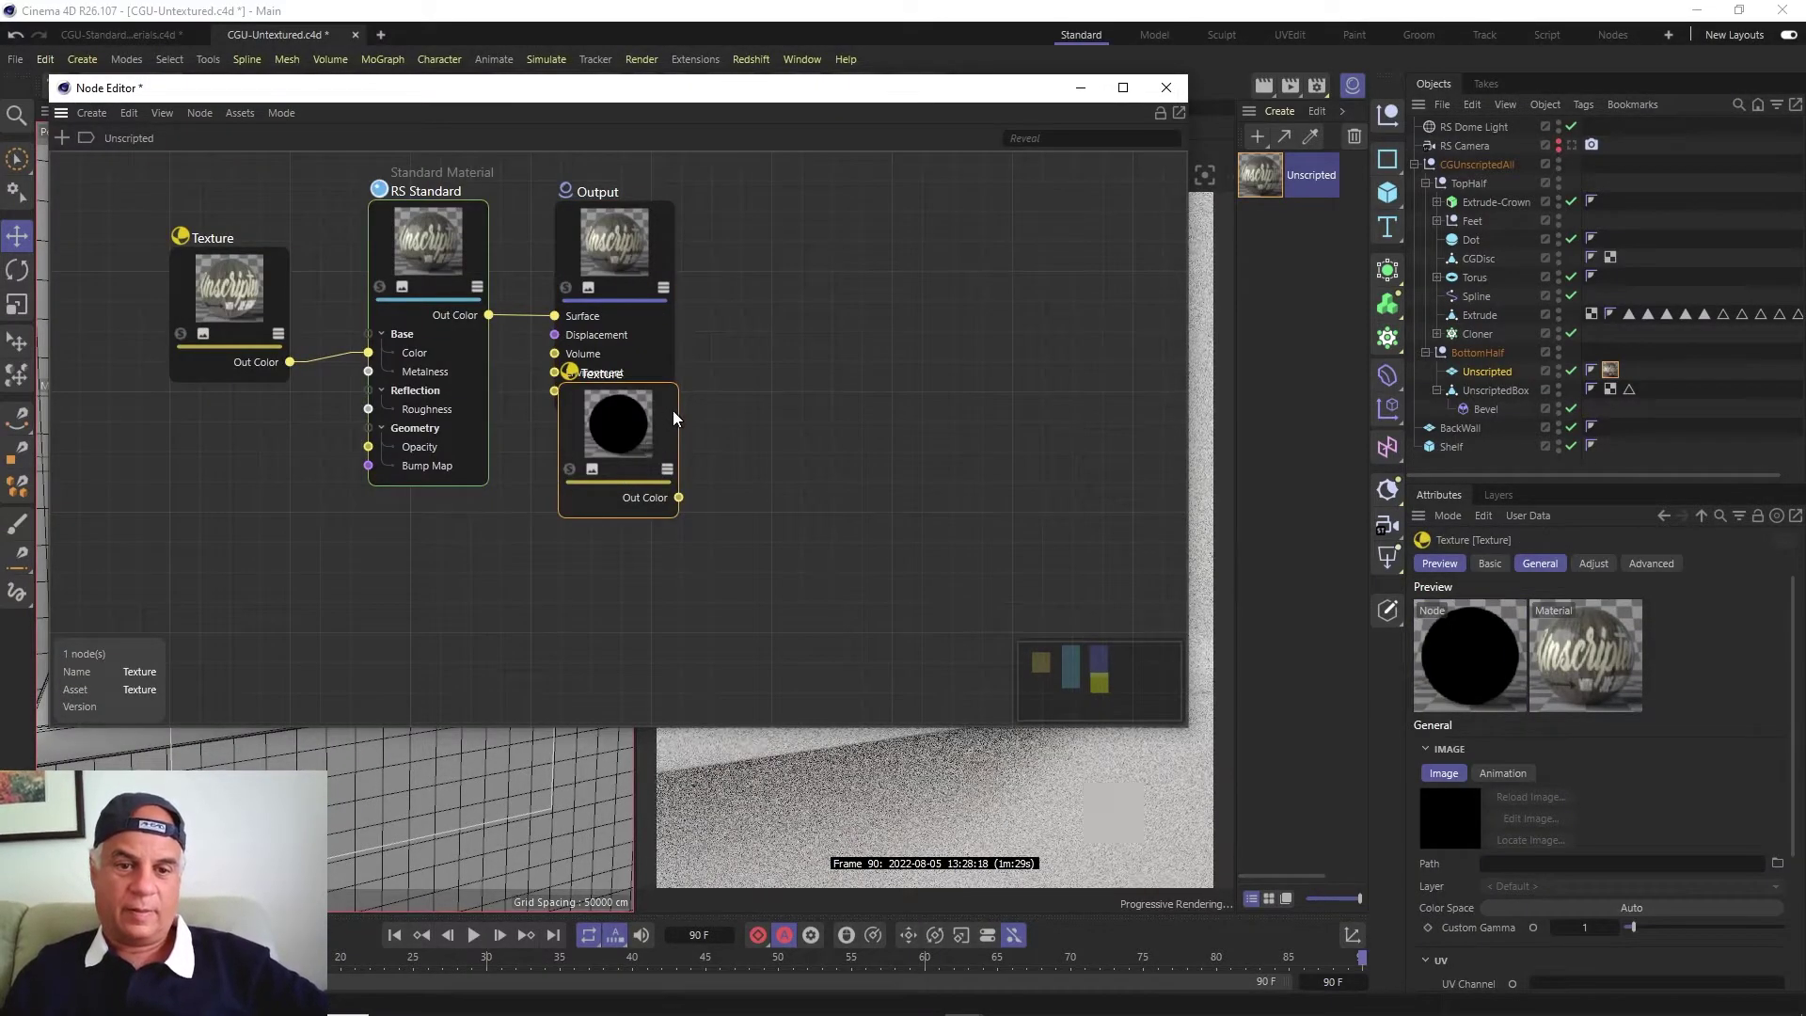
drag(674, 410, 286, 450)
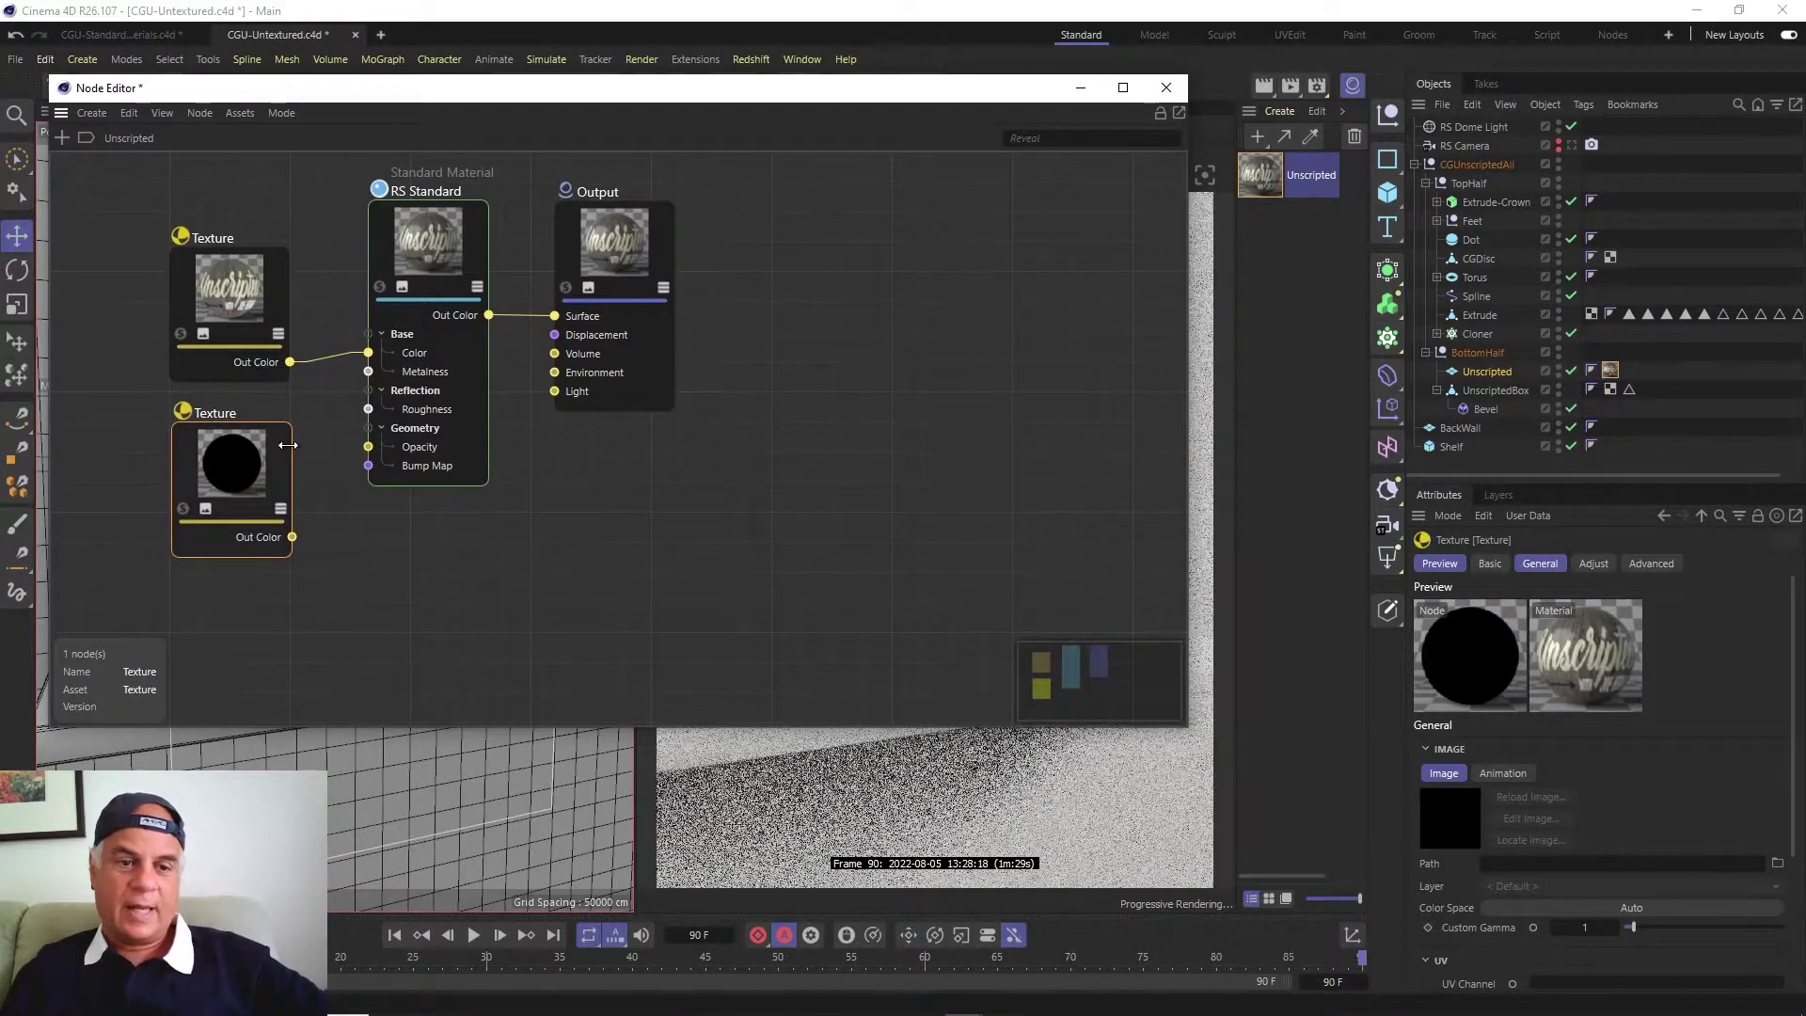
Load UnscriptedNormal.png into the new Texture node without copying it into the project.
click(1778, 864)
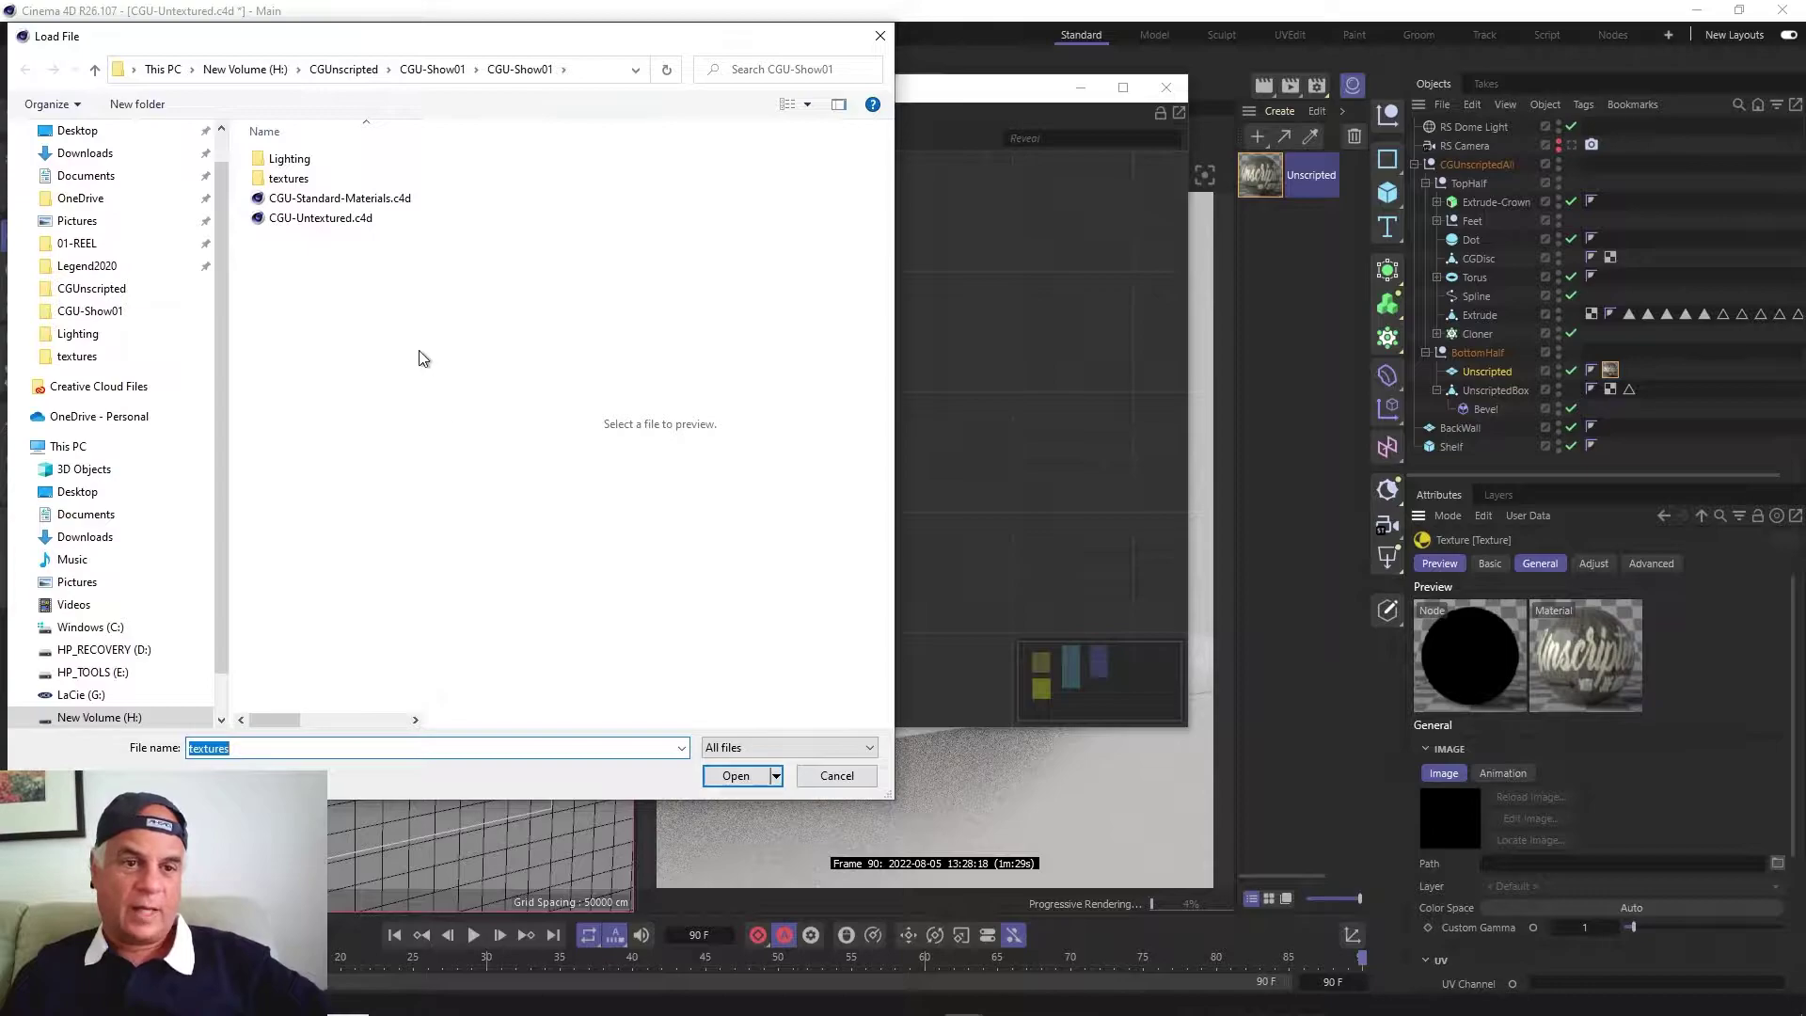
double_click(285, 179)
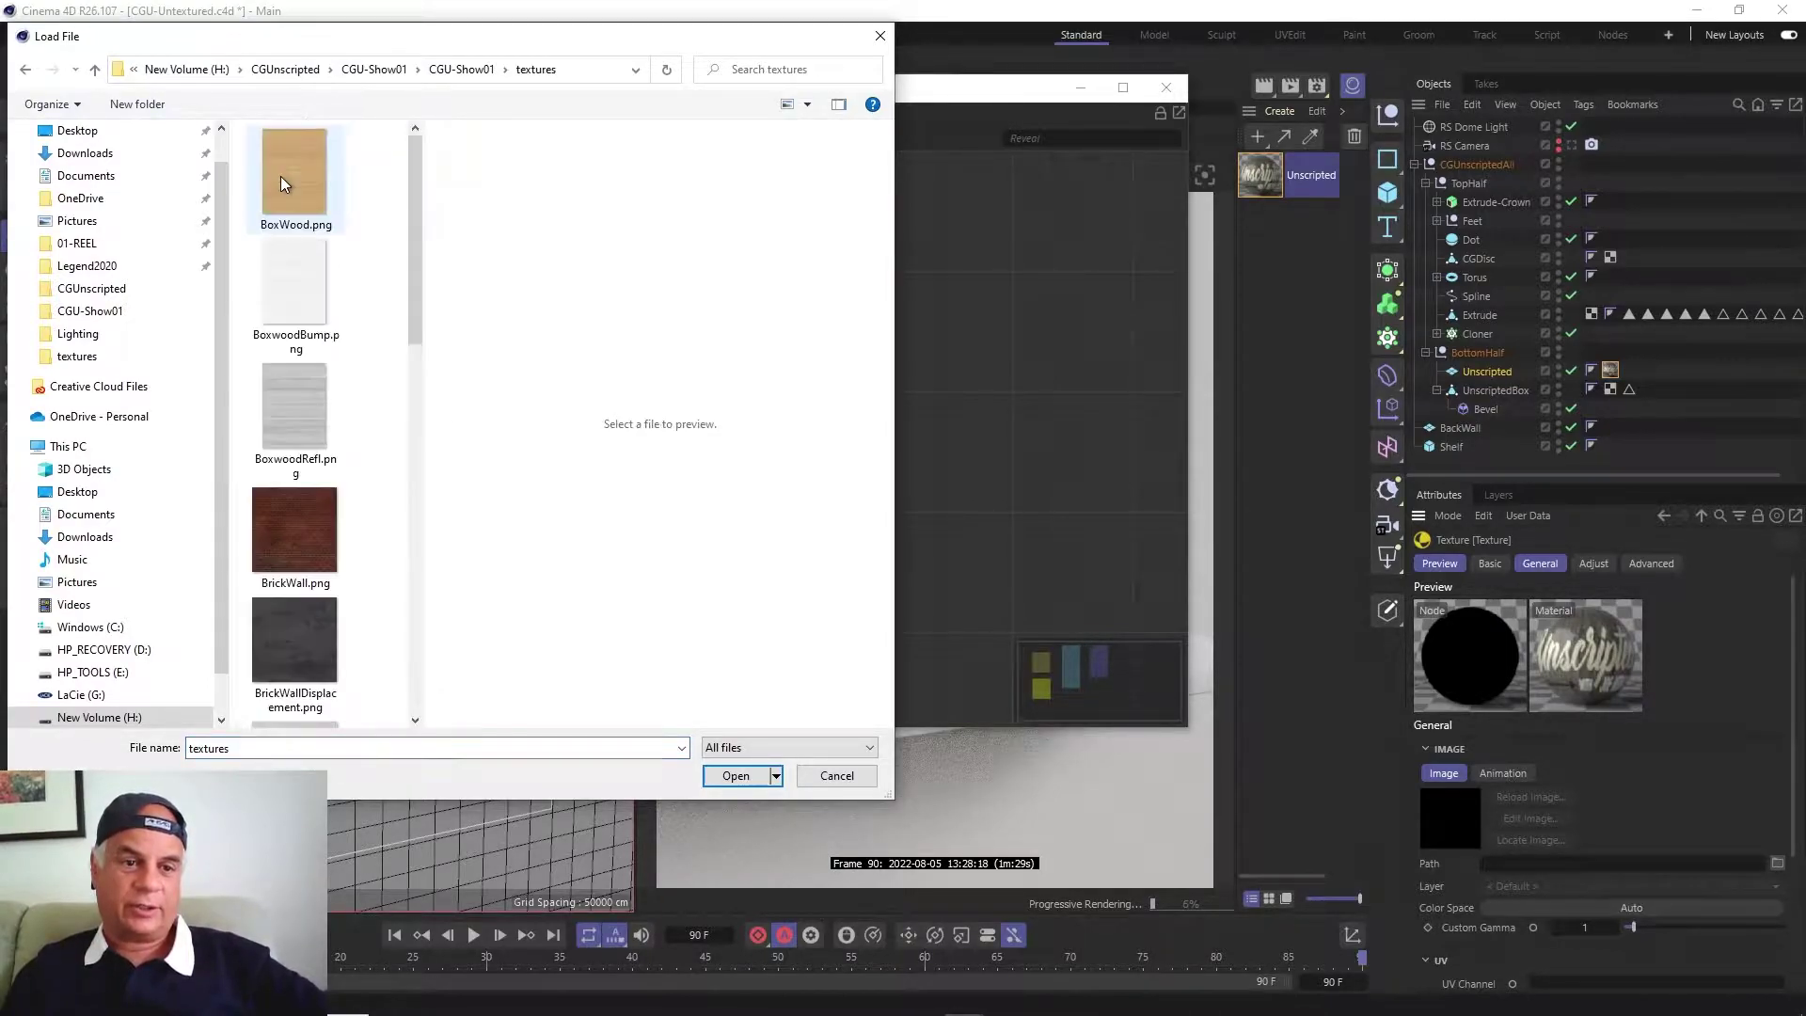
scroll(308, 300, down, 5)
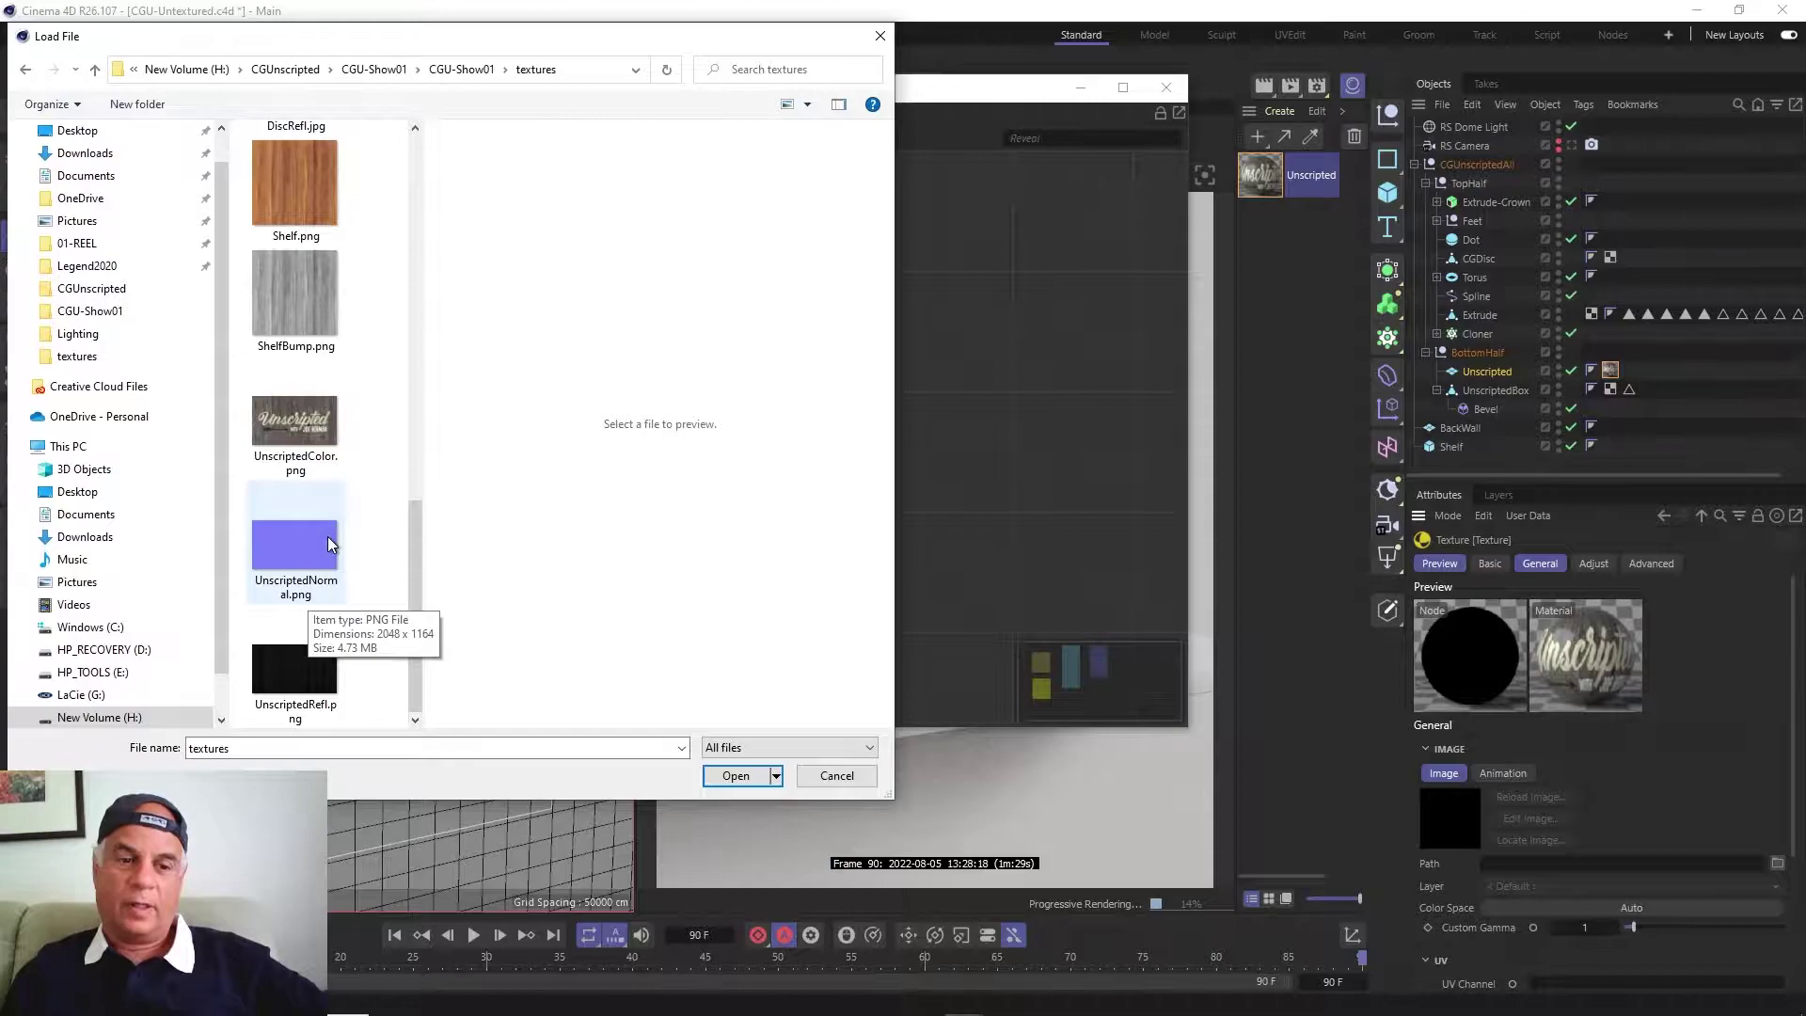
double_click(329, 544)
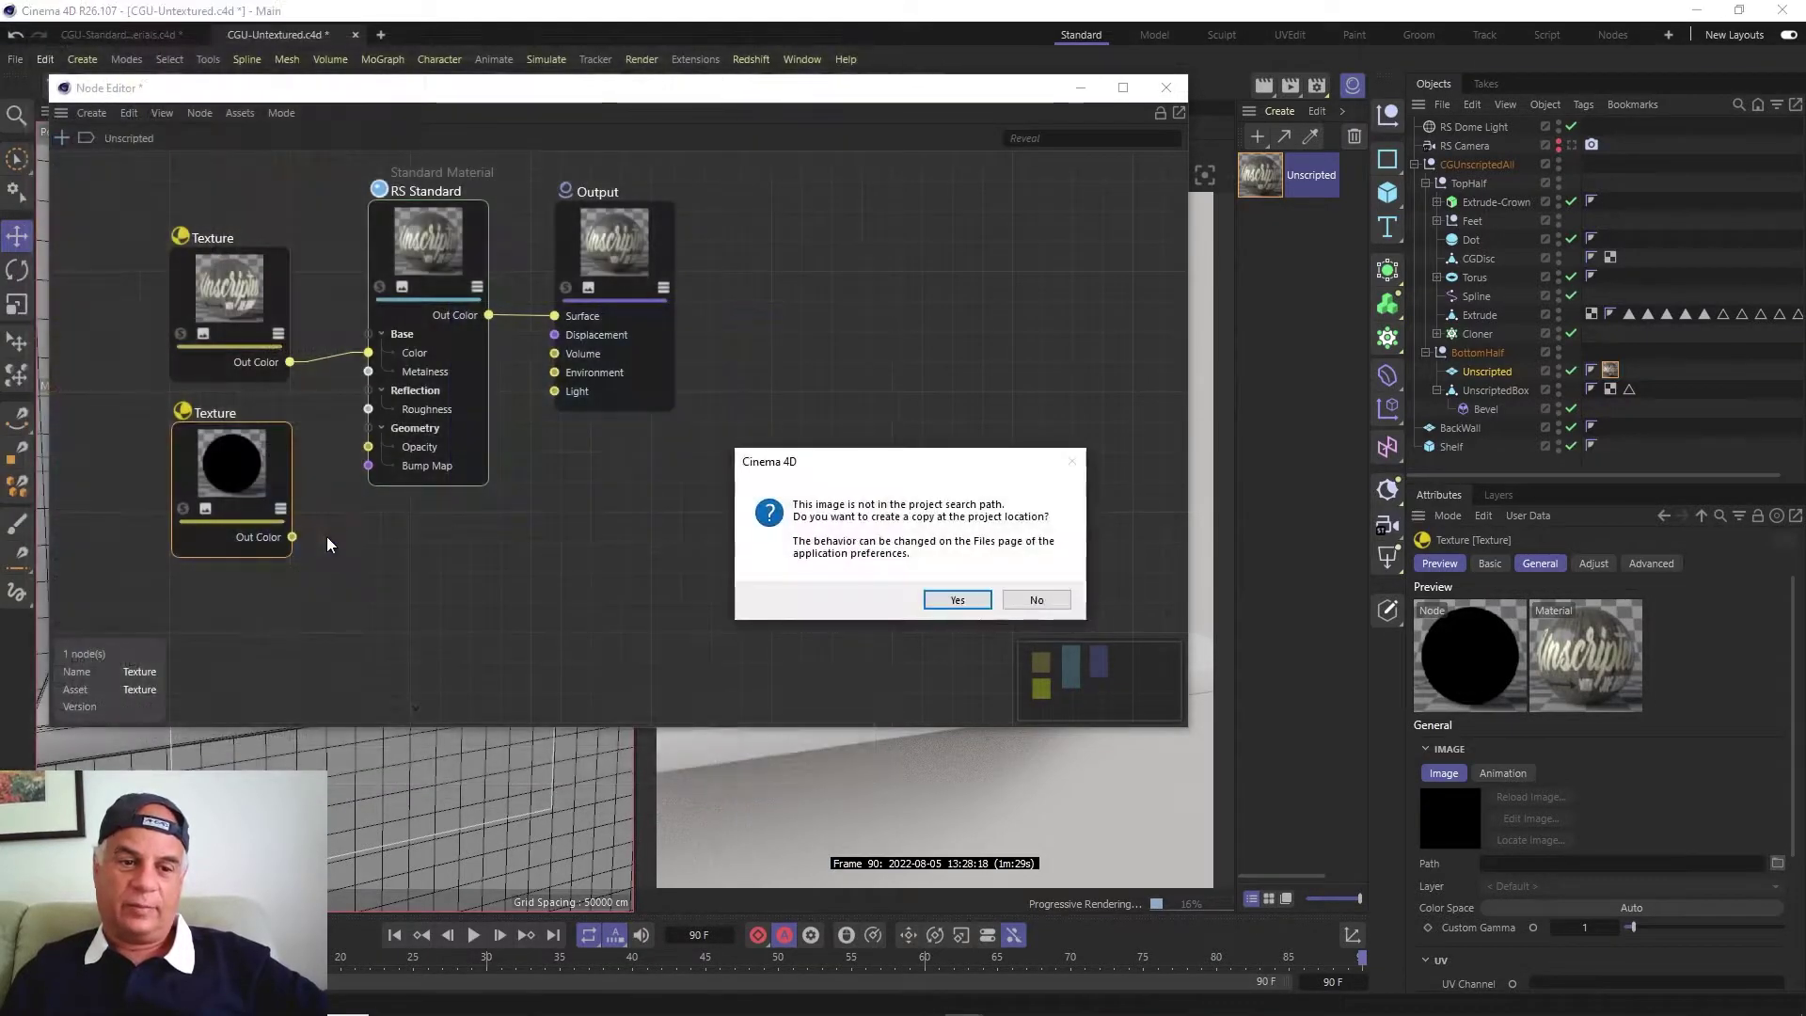
click(1037, 601)
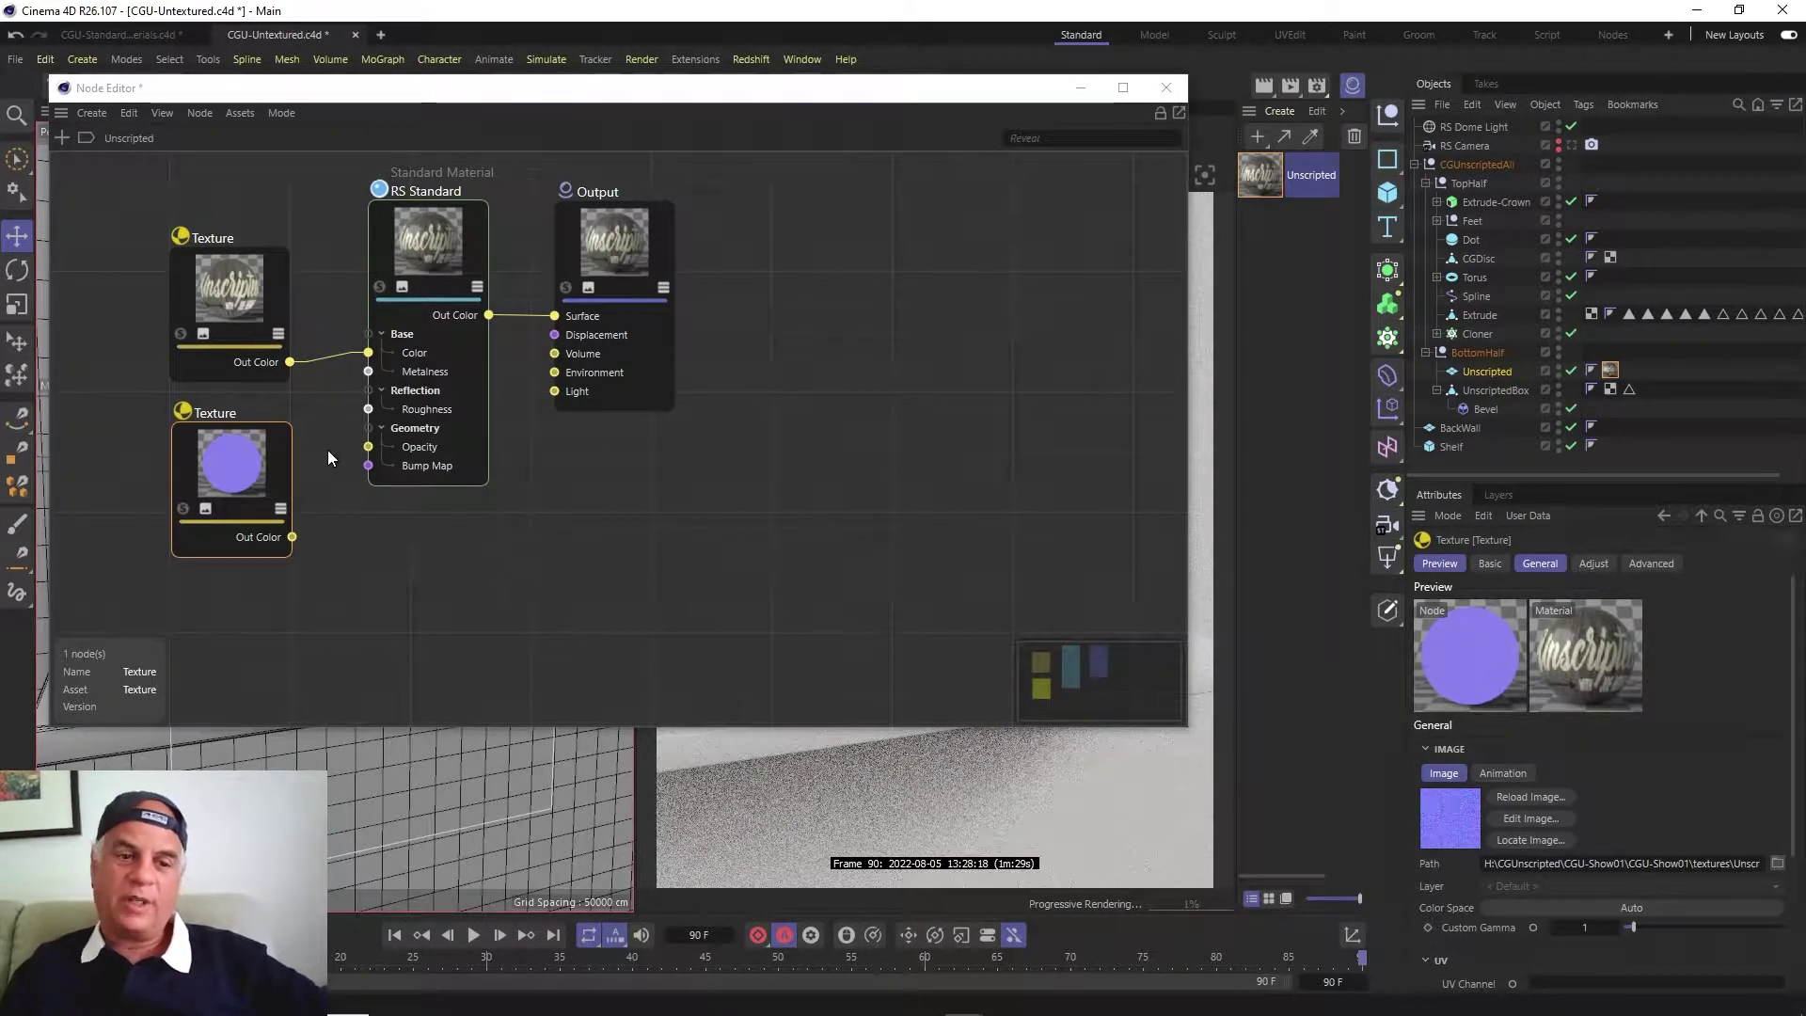
mouse_move(729, 1014)
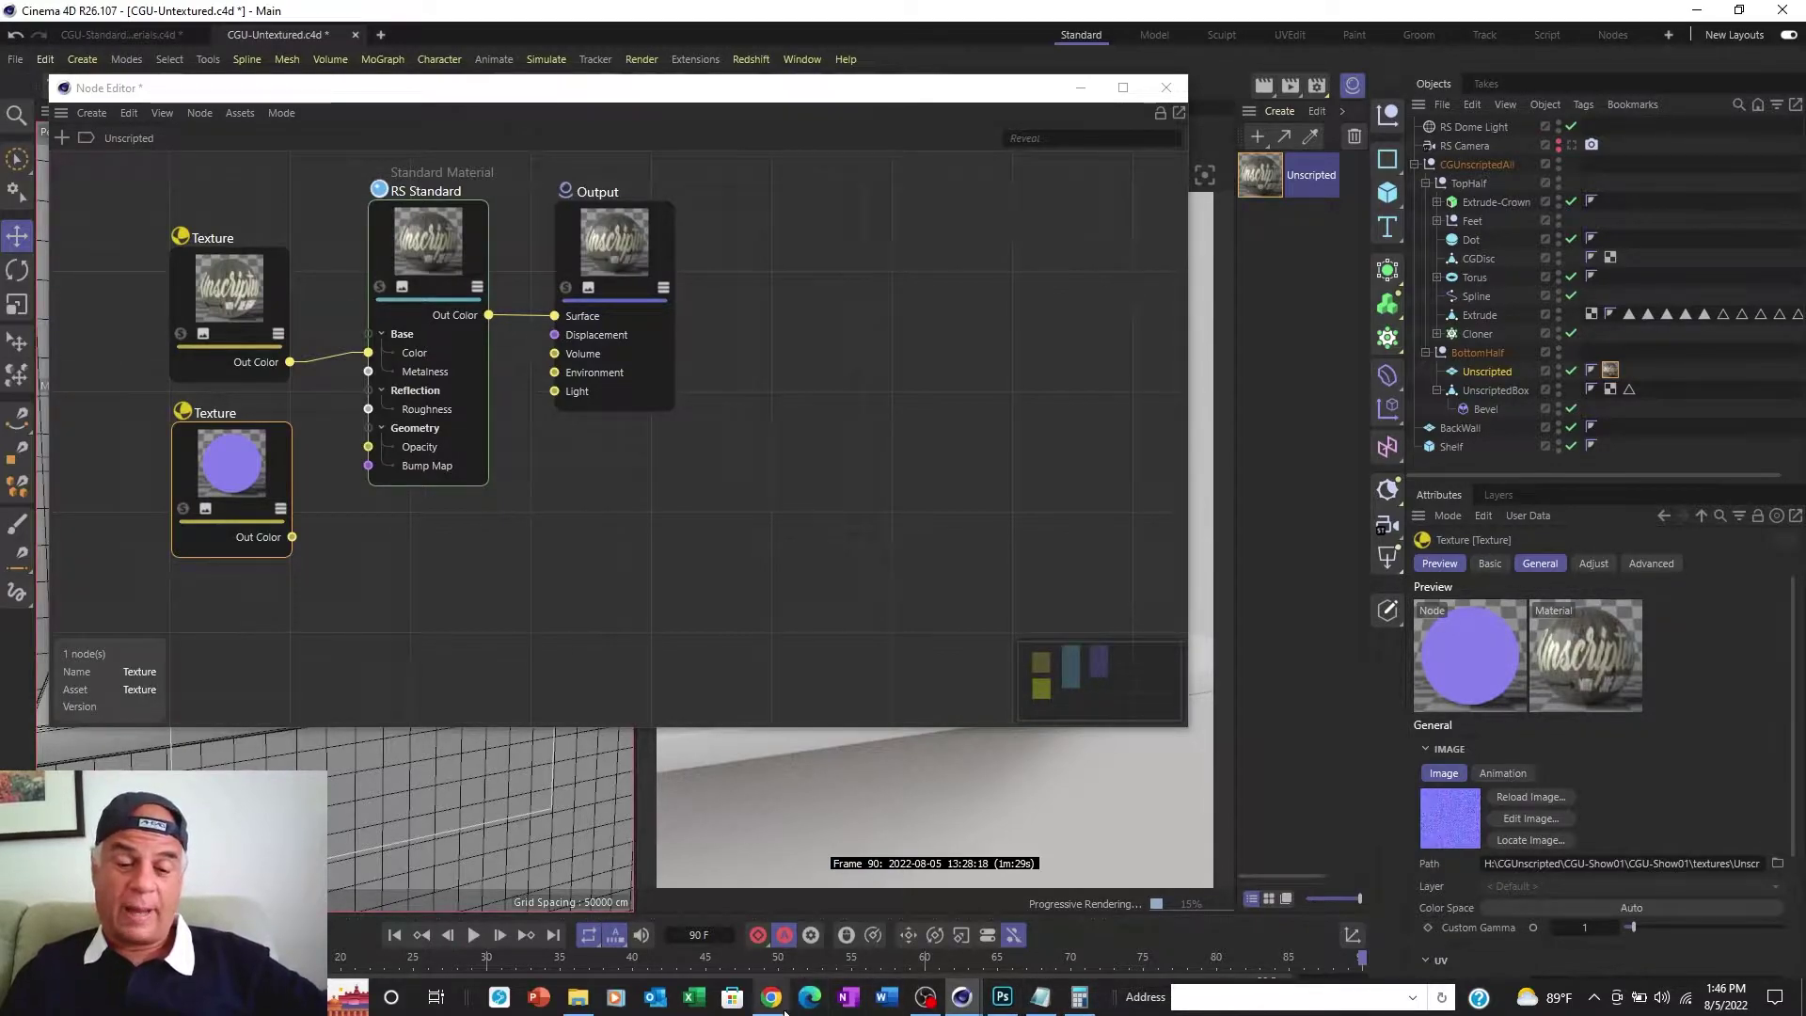
mouse_move(784, 1013)
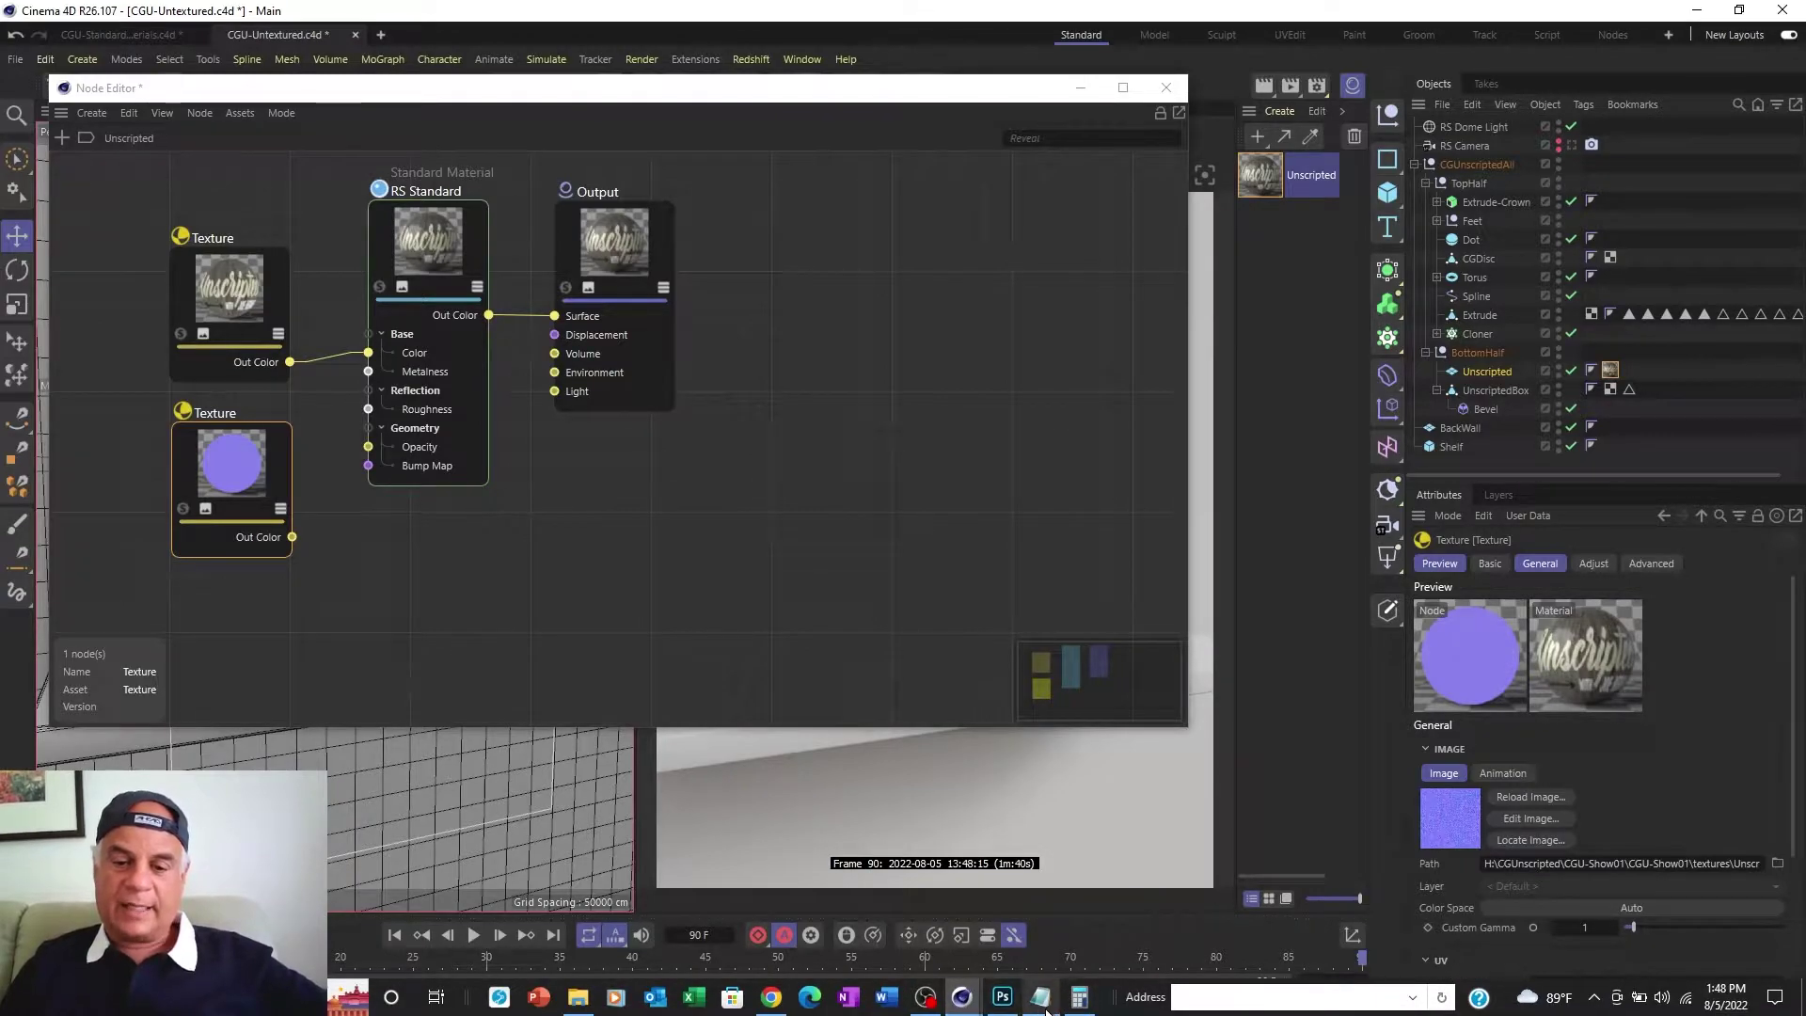
Open BoxwoodBump.png in Photoshop.
click(1002, 999)
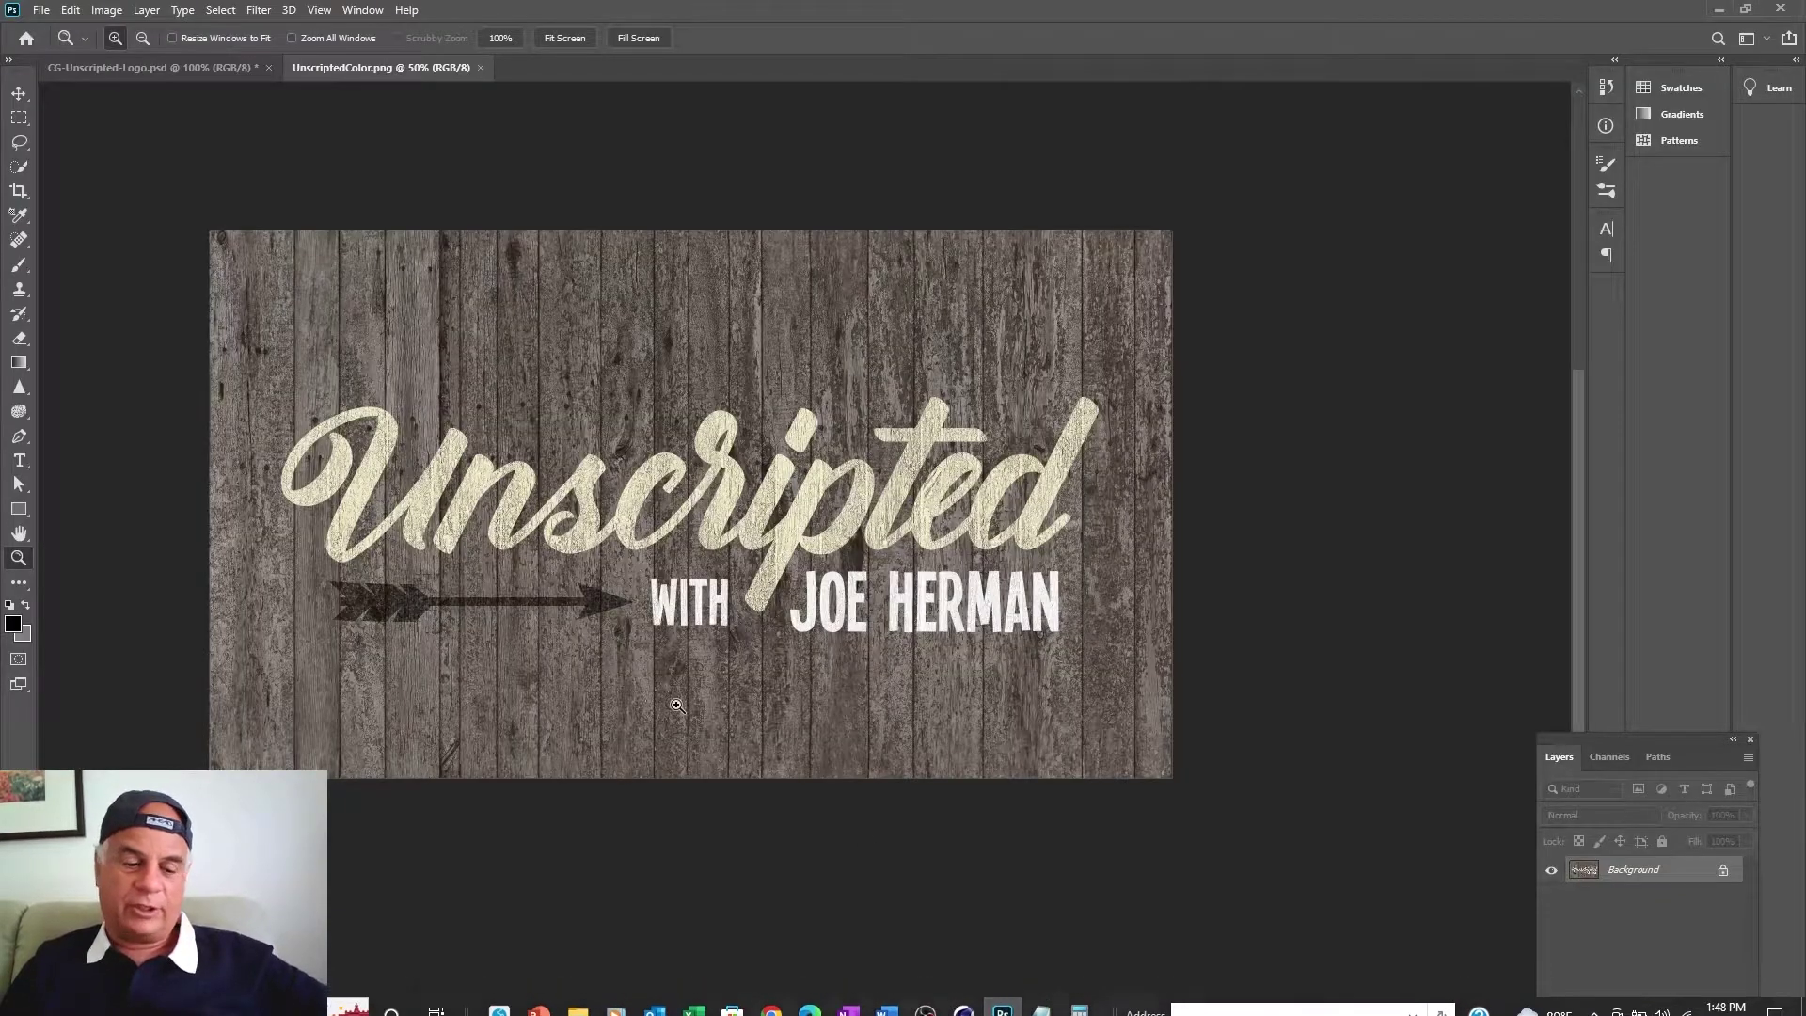
key(ctrl+o)
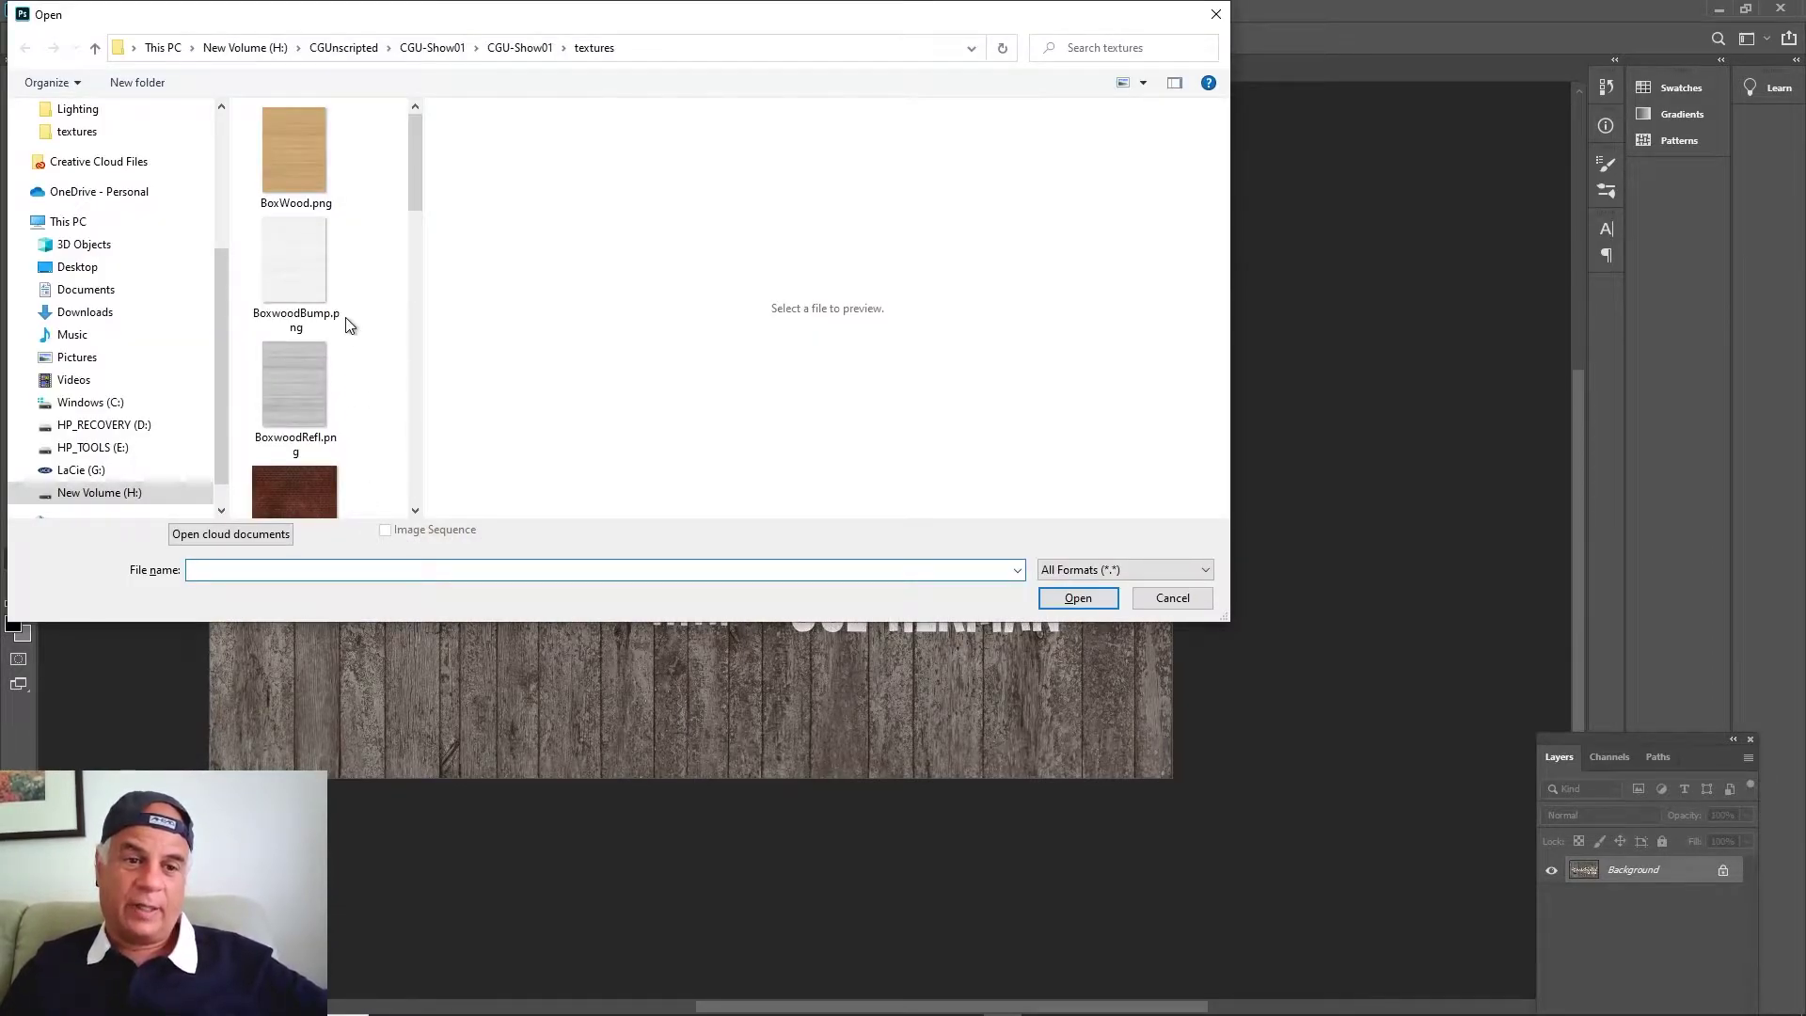
double_click(313, 256)
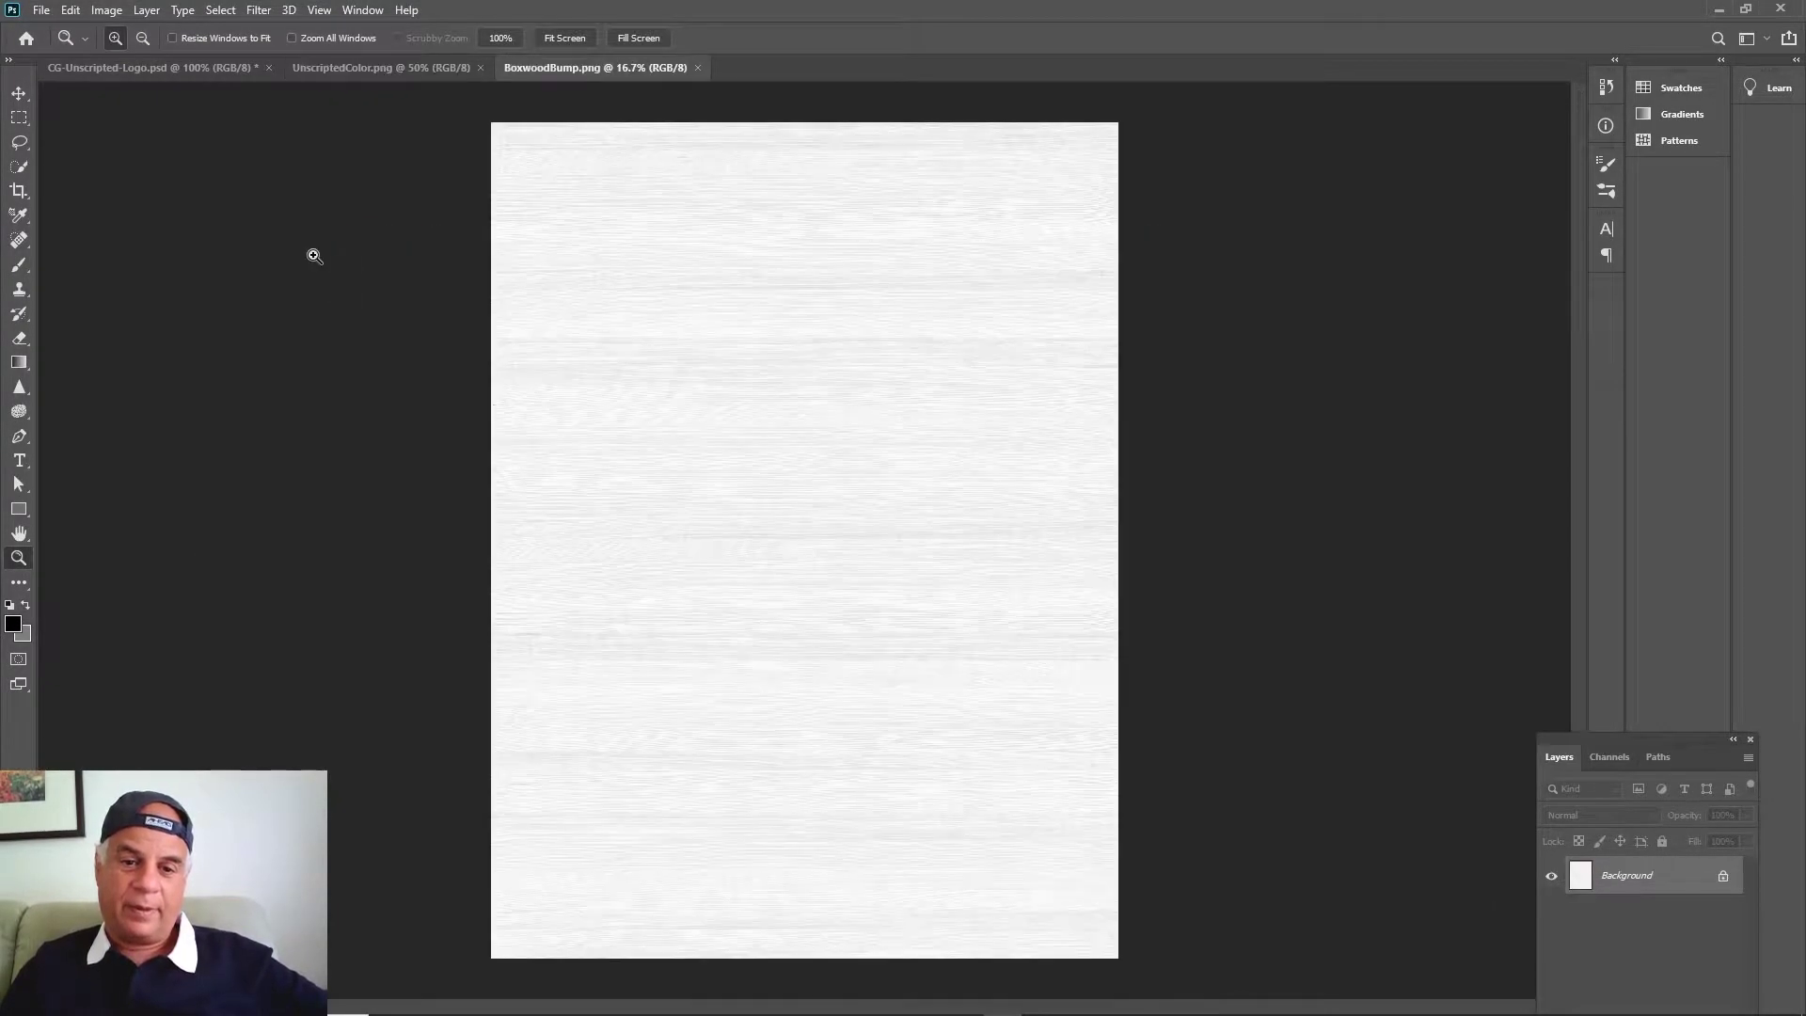
Zoom into the BoxwoodBump.png wood grain to 200%.
click(758, 498)
click(758, 498)
click(757, 498)
click(755, 497)
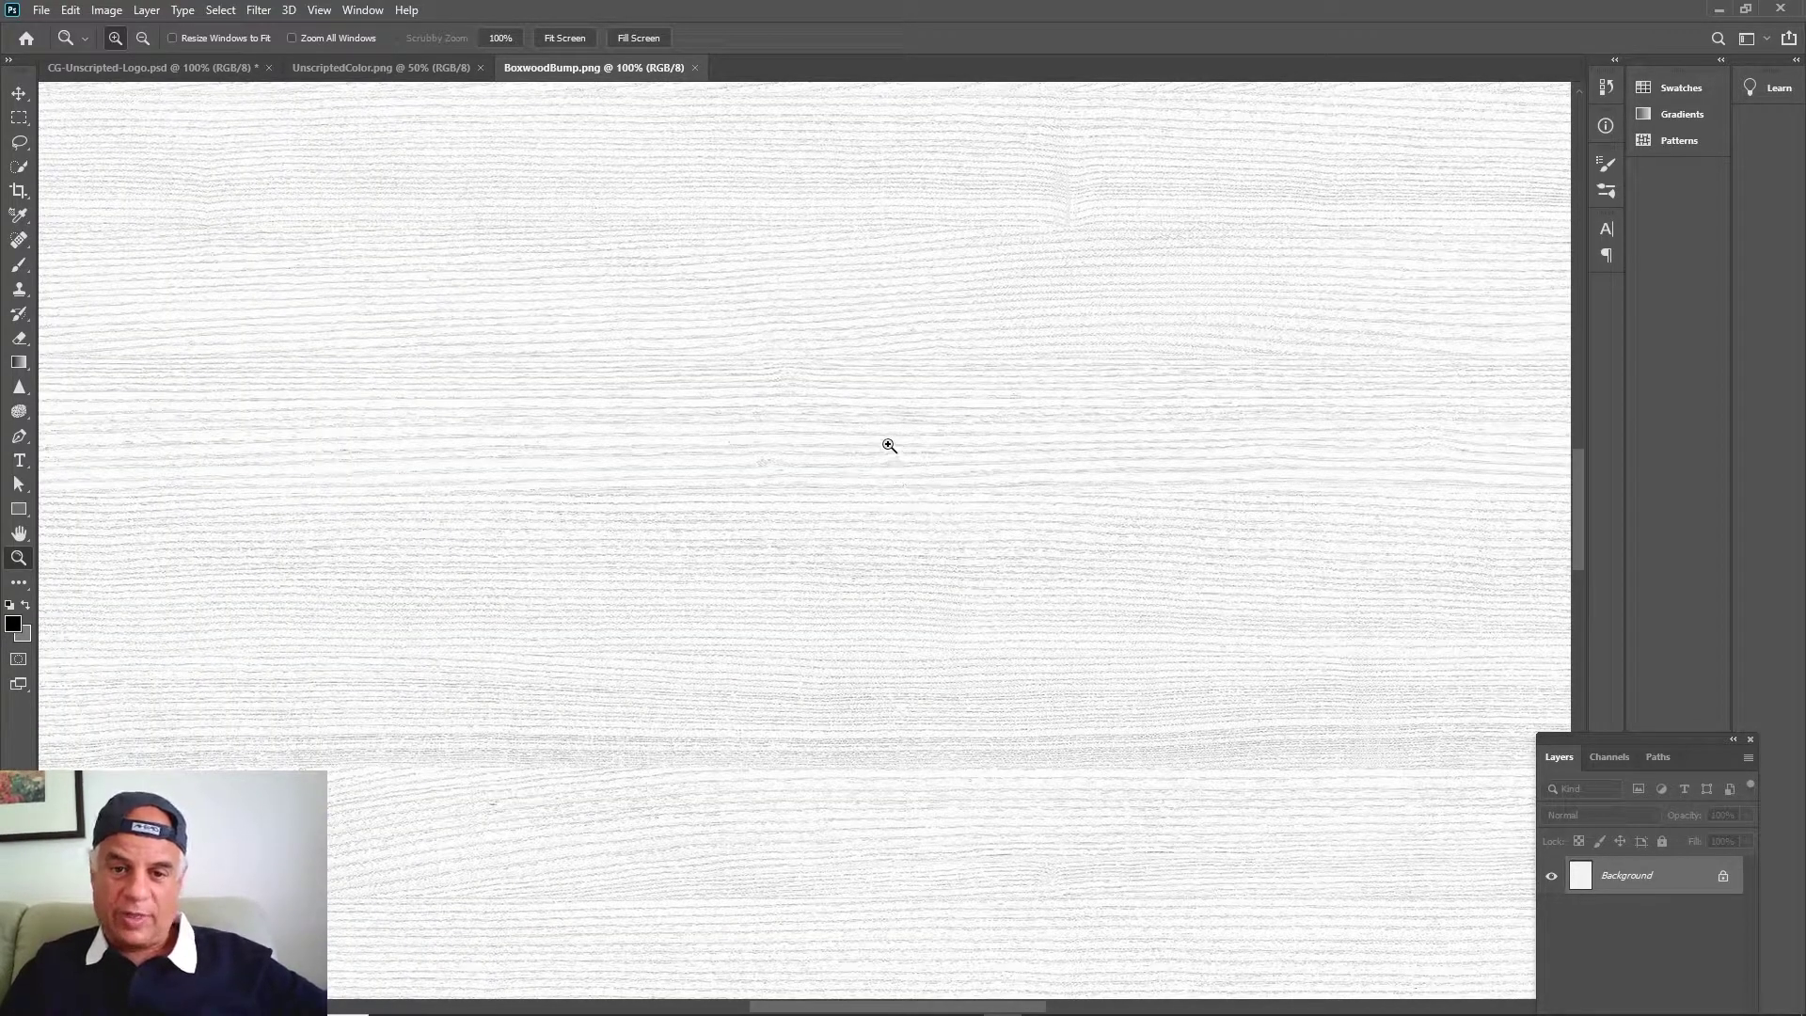
click(888, 440)
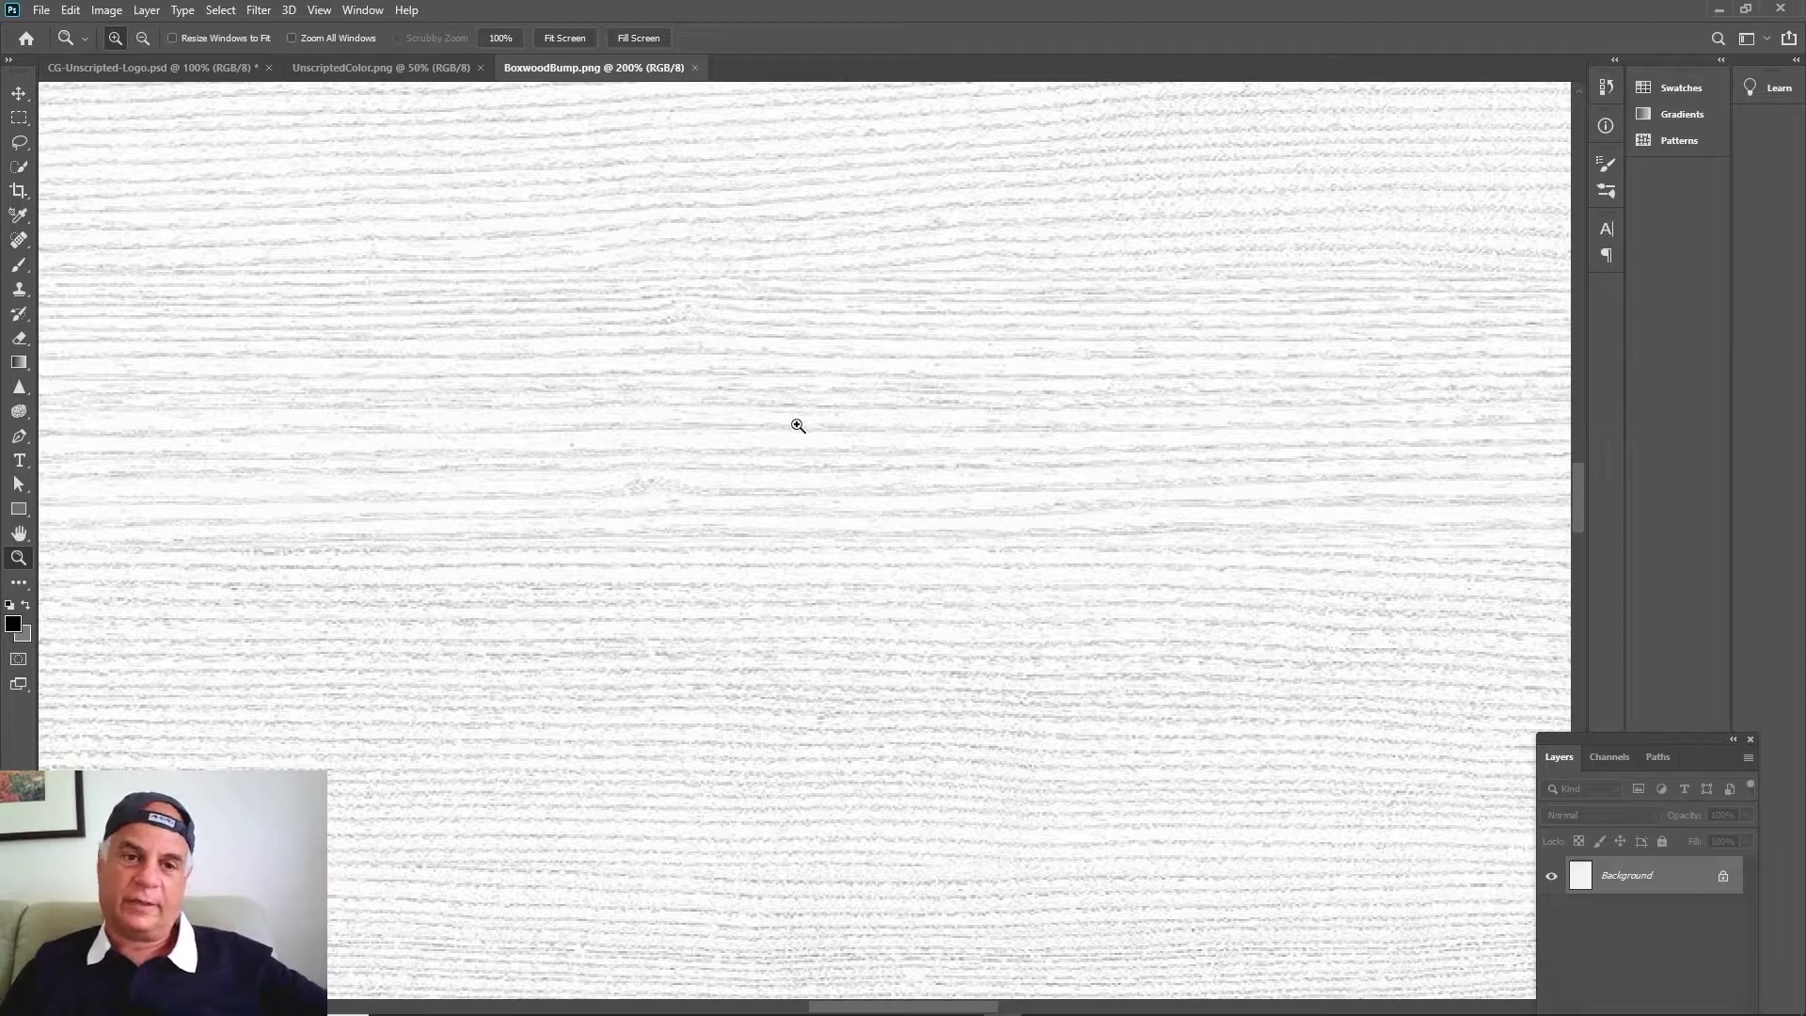
Close BoxwoodBump.png and open UnscriptedNormal.png in Photoshop.
click(695, 68)
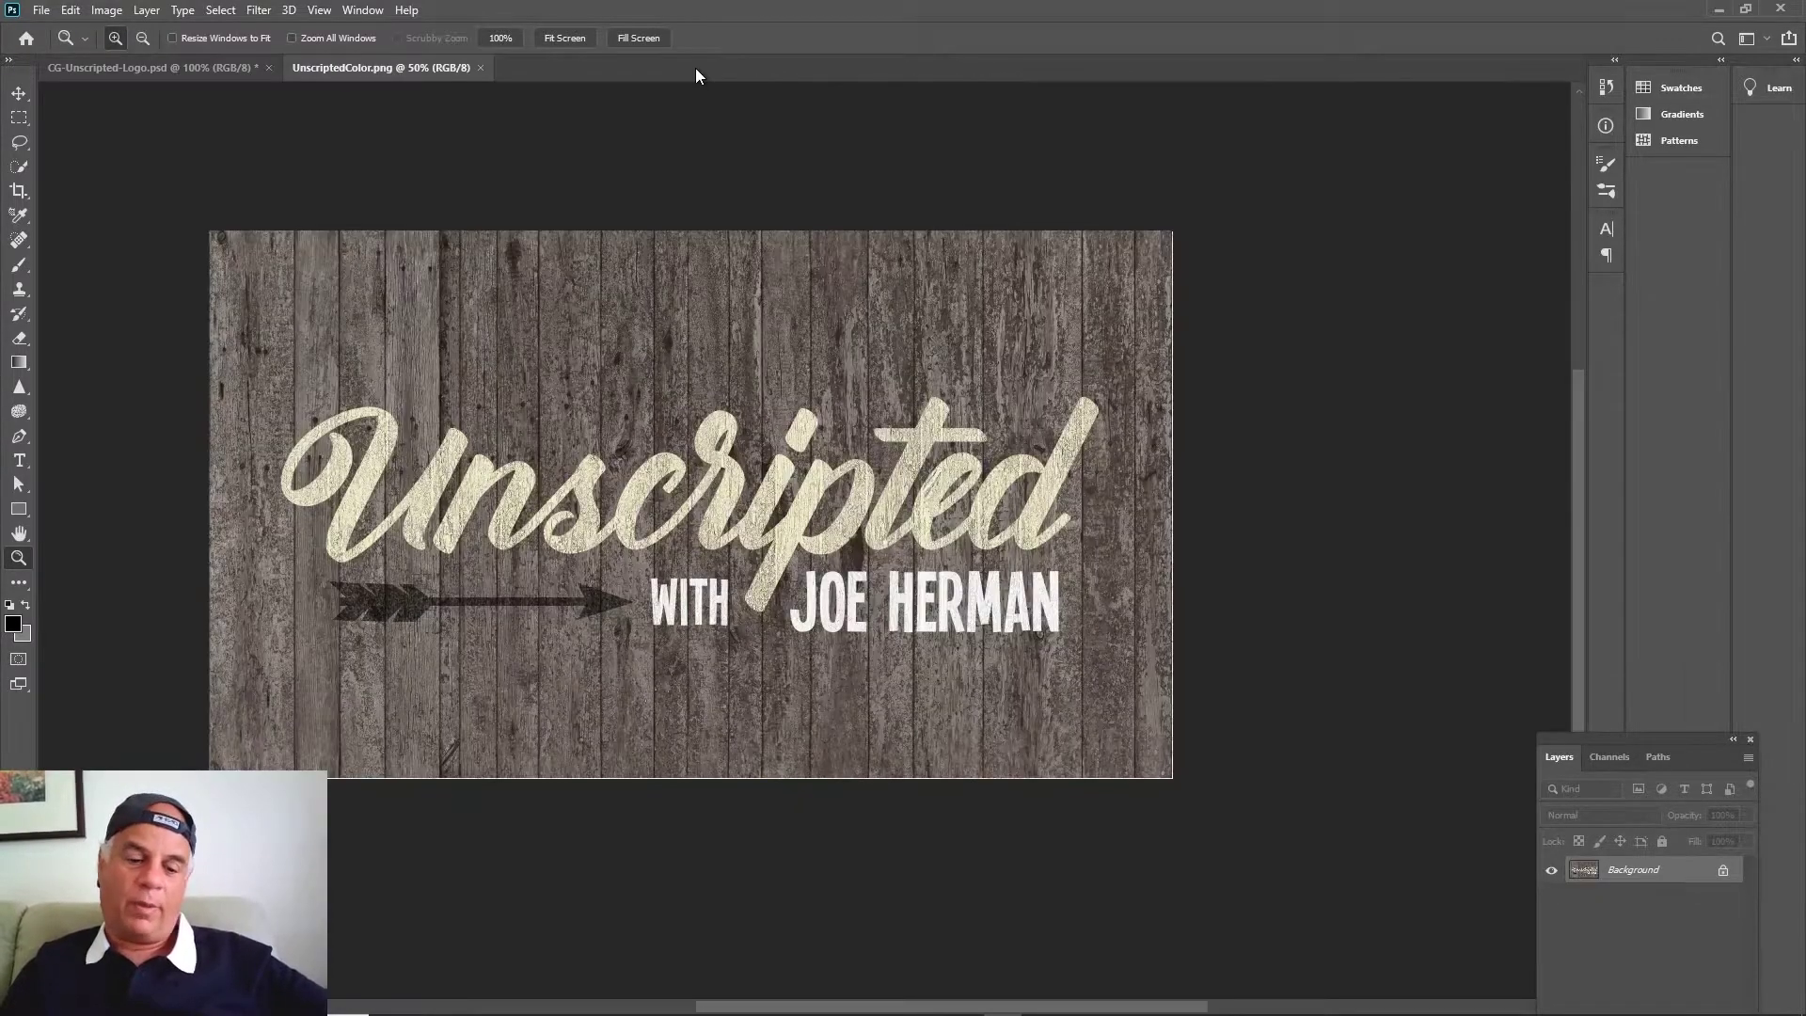
key(ctrl+o)
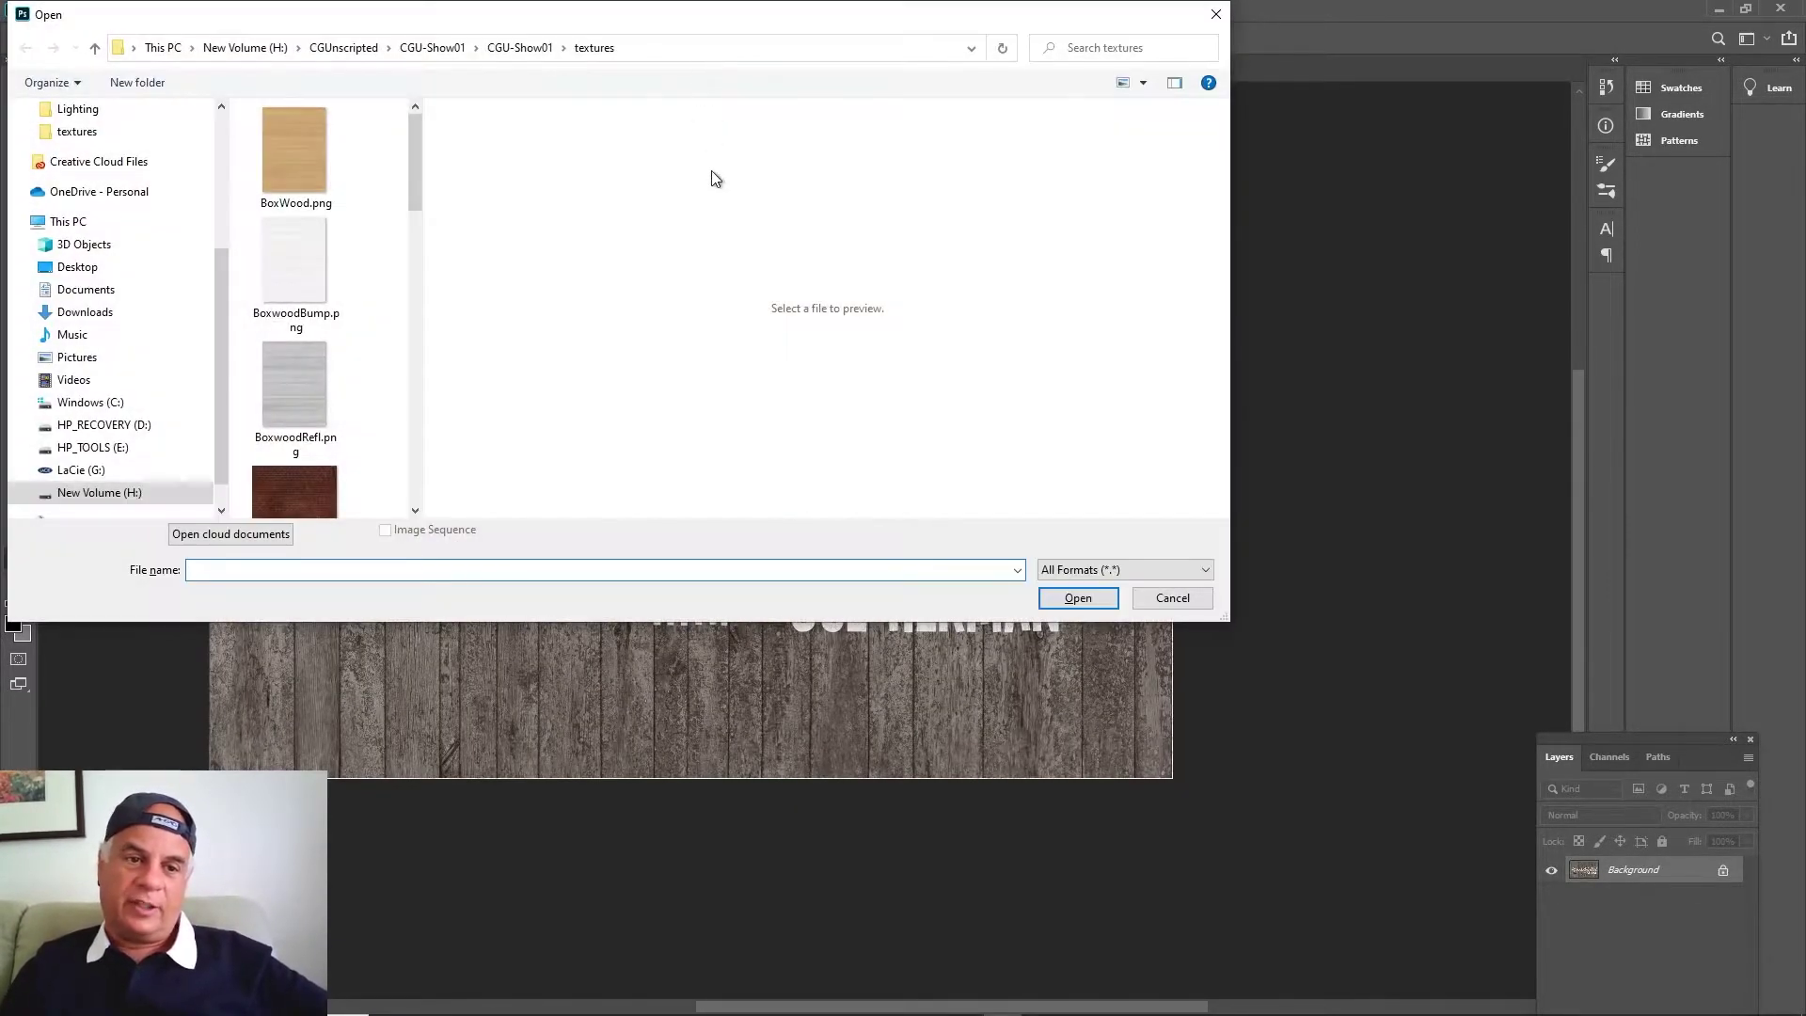
scroll(415, 291, down, 5)
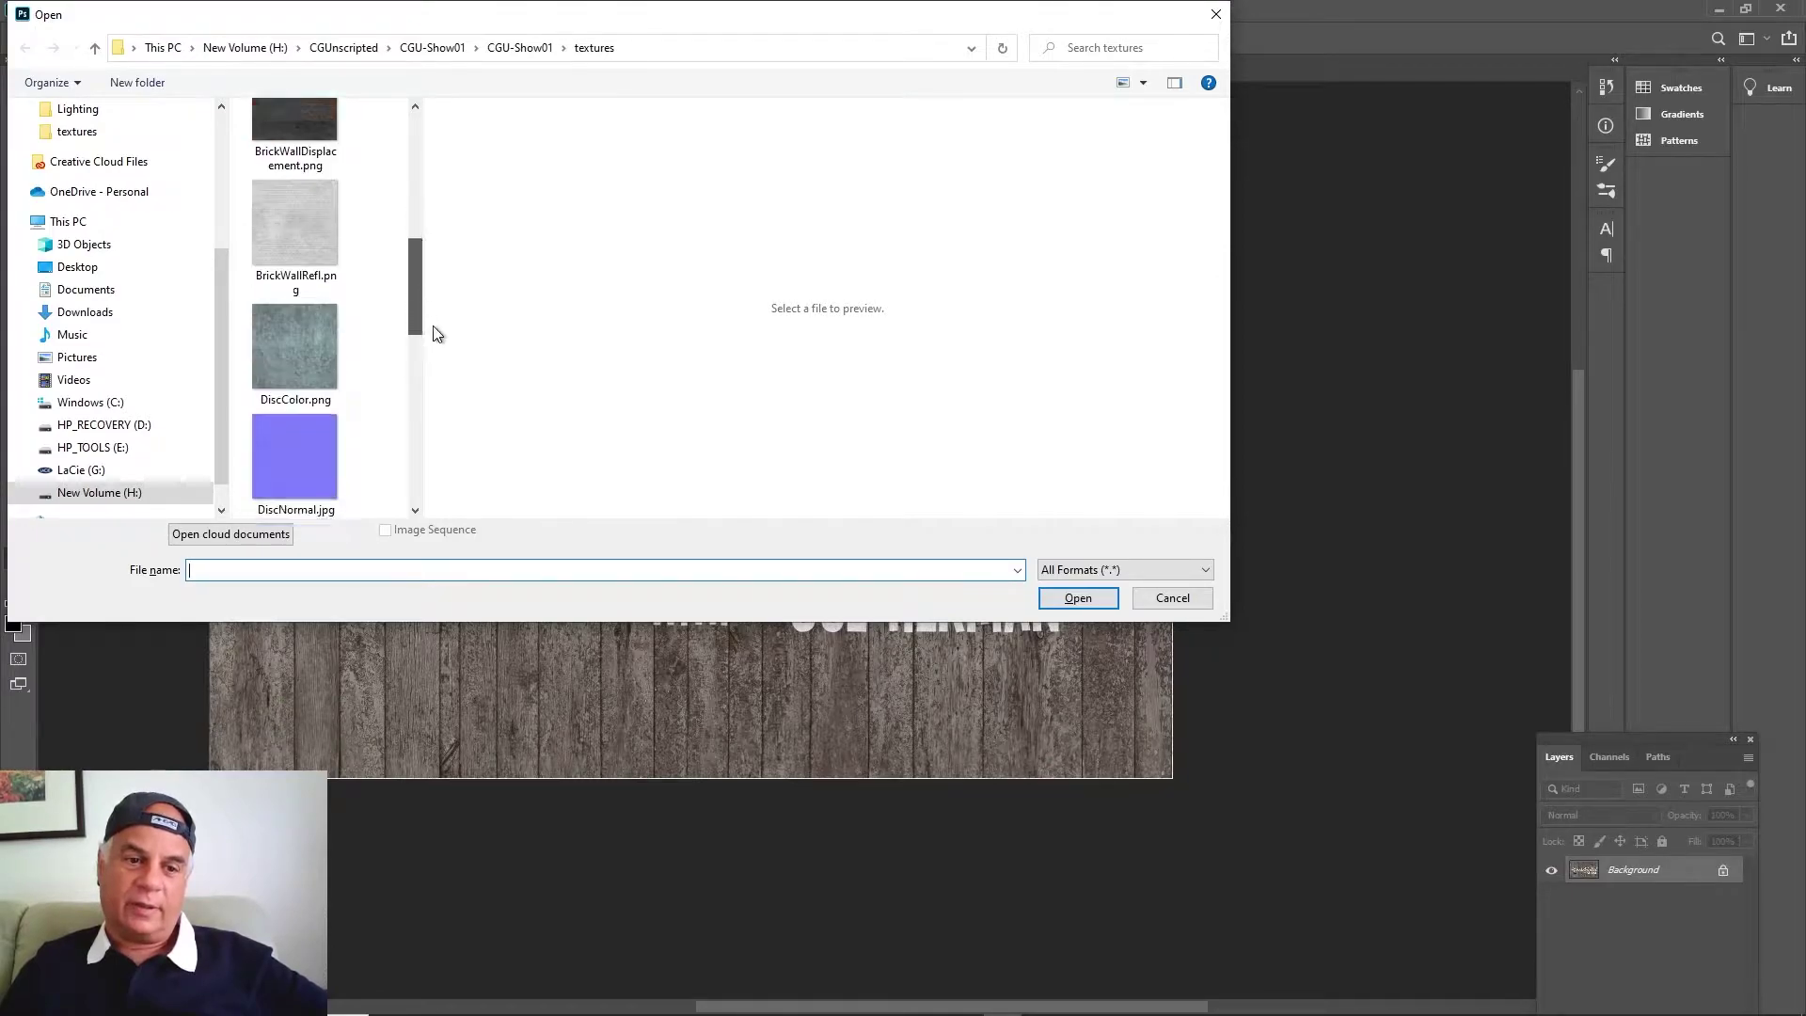
drag(439, 337, 483, 483)
double_click(286, 409)
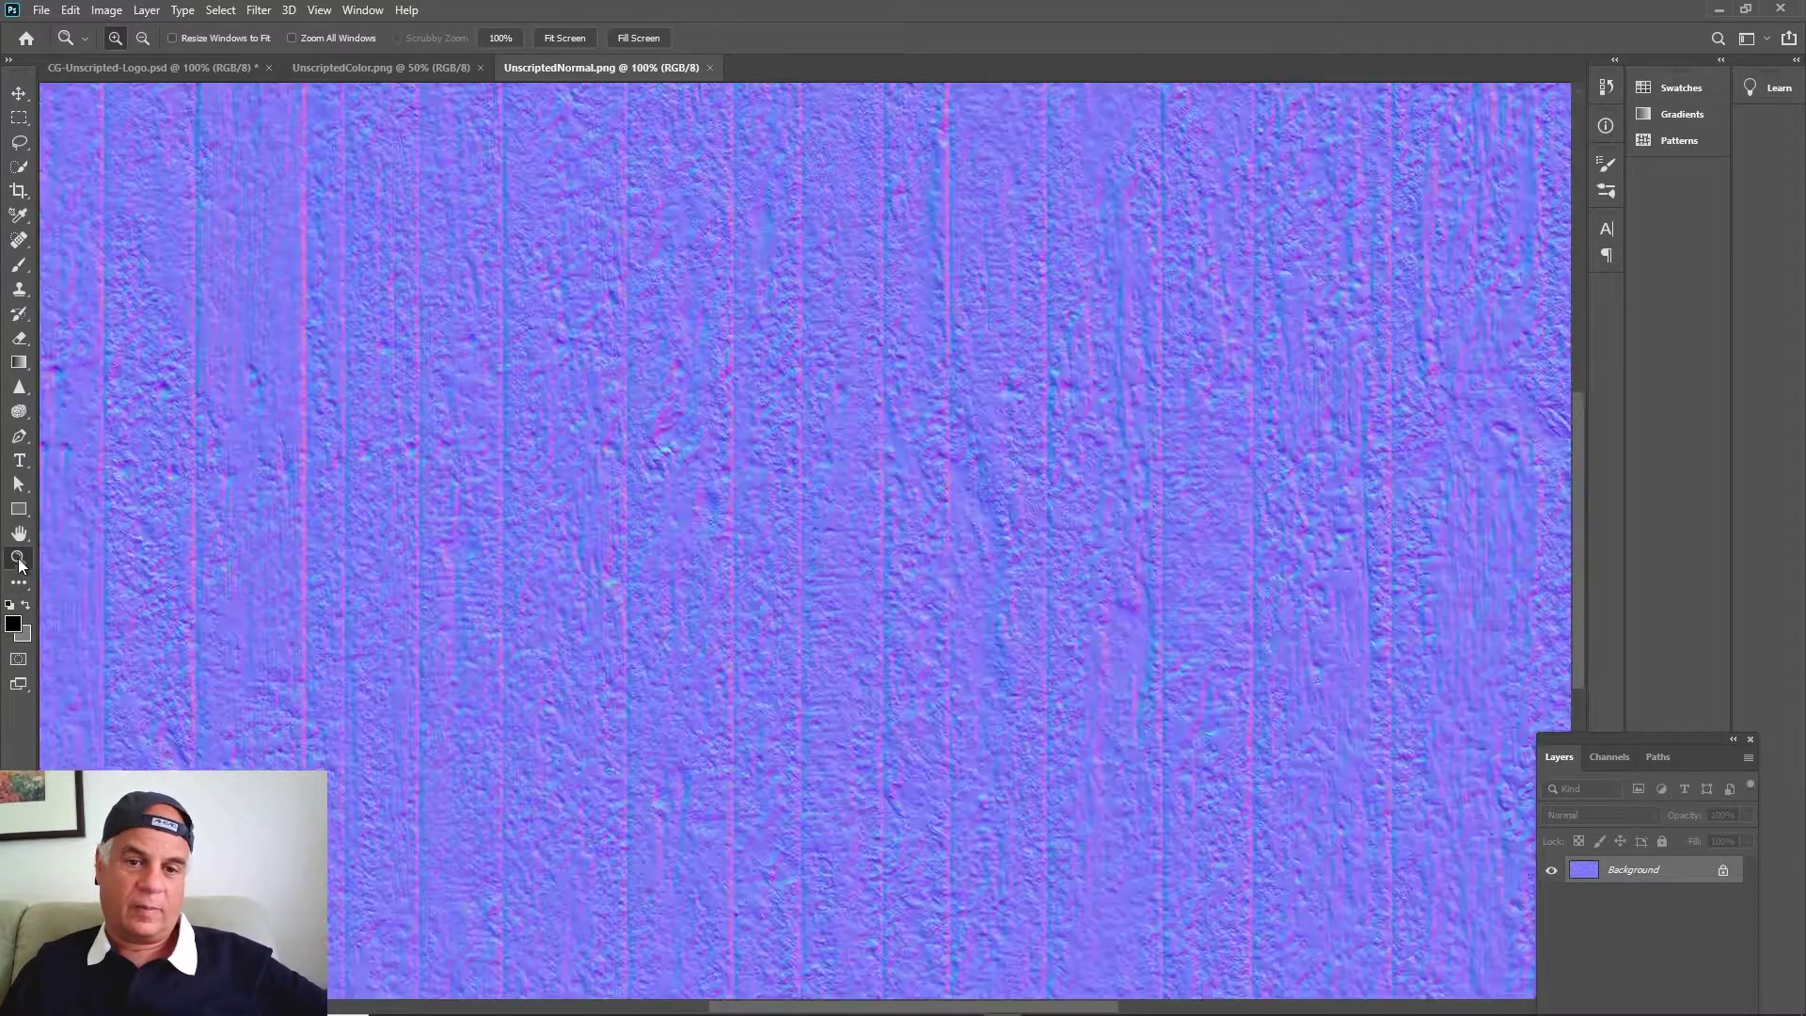
Zoom the normal map to 300%, then reset the view to 100%.
click(1123, 419)
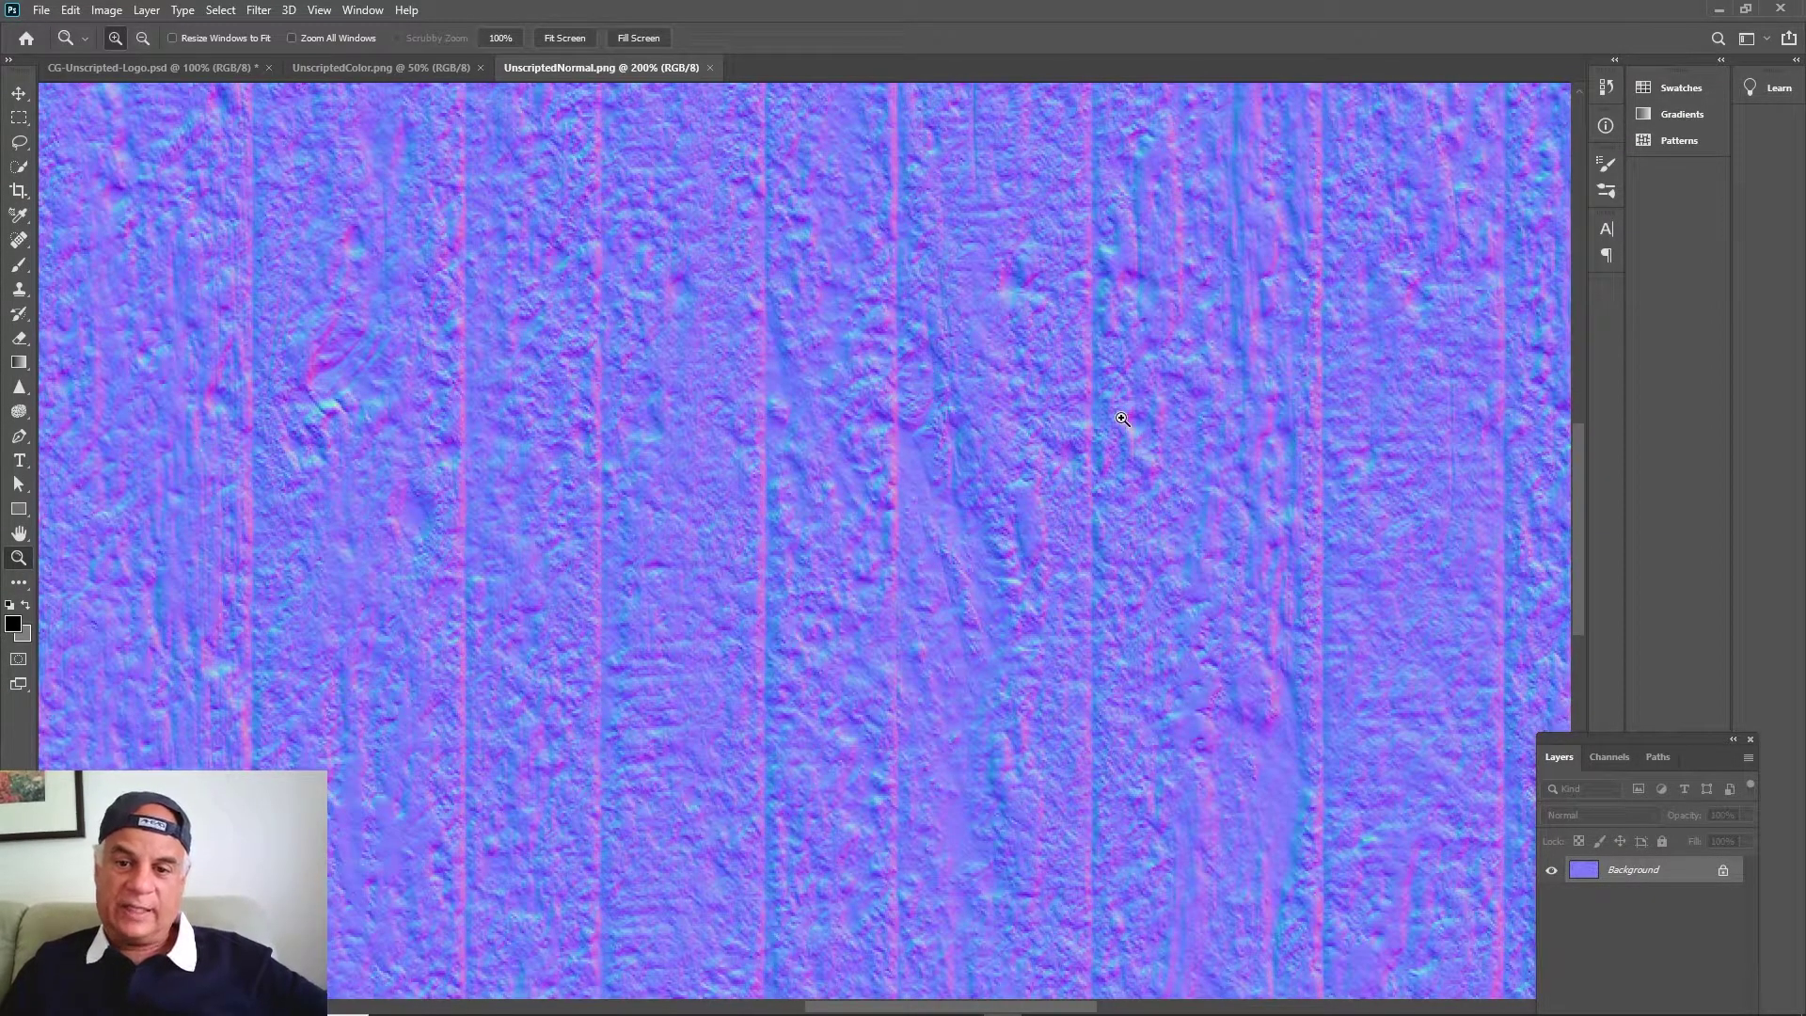
click(1122, 419)
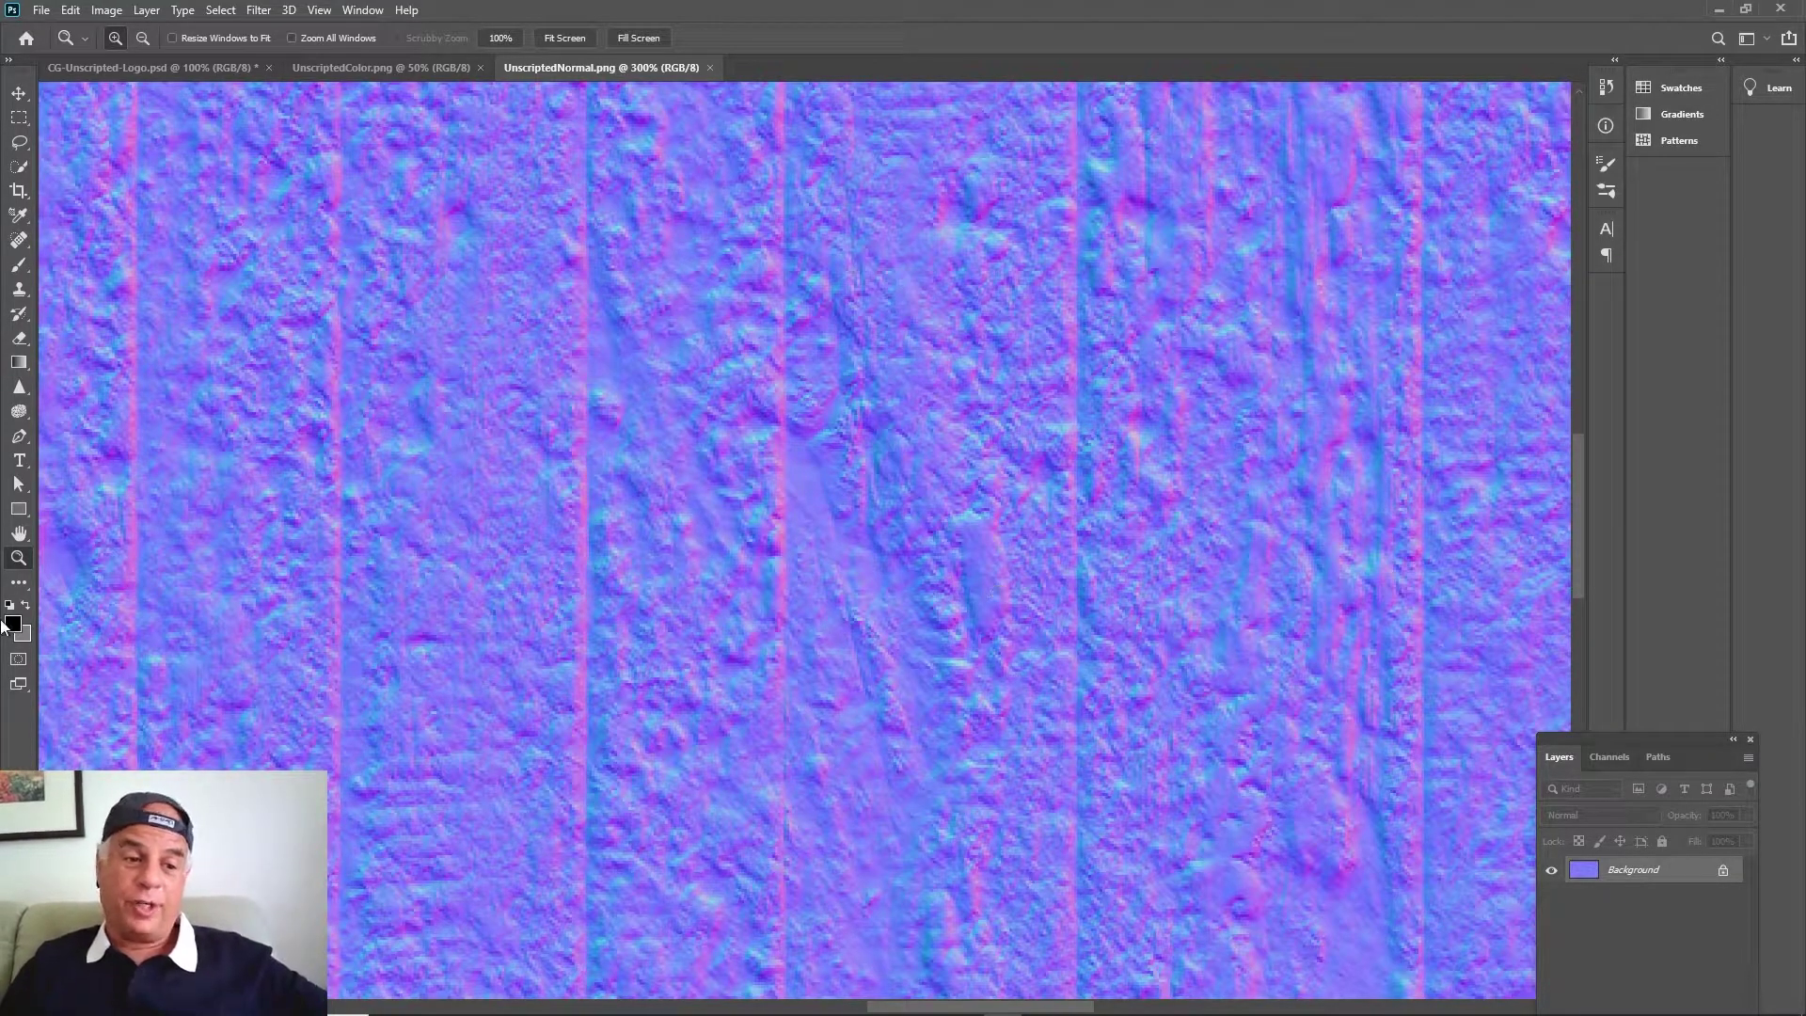
double_click(20, 558)
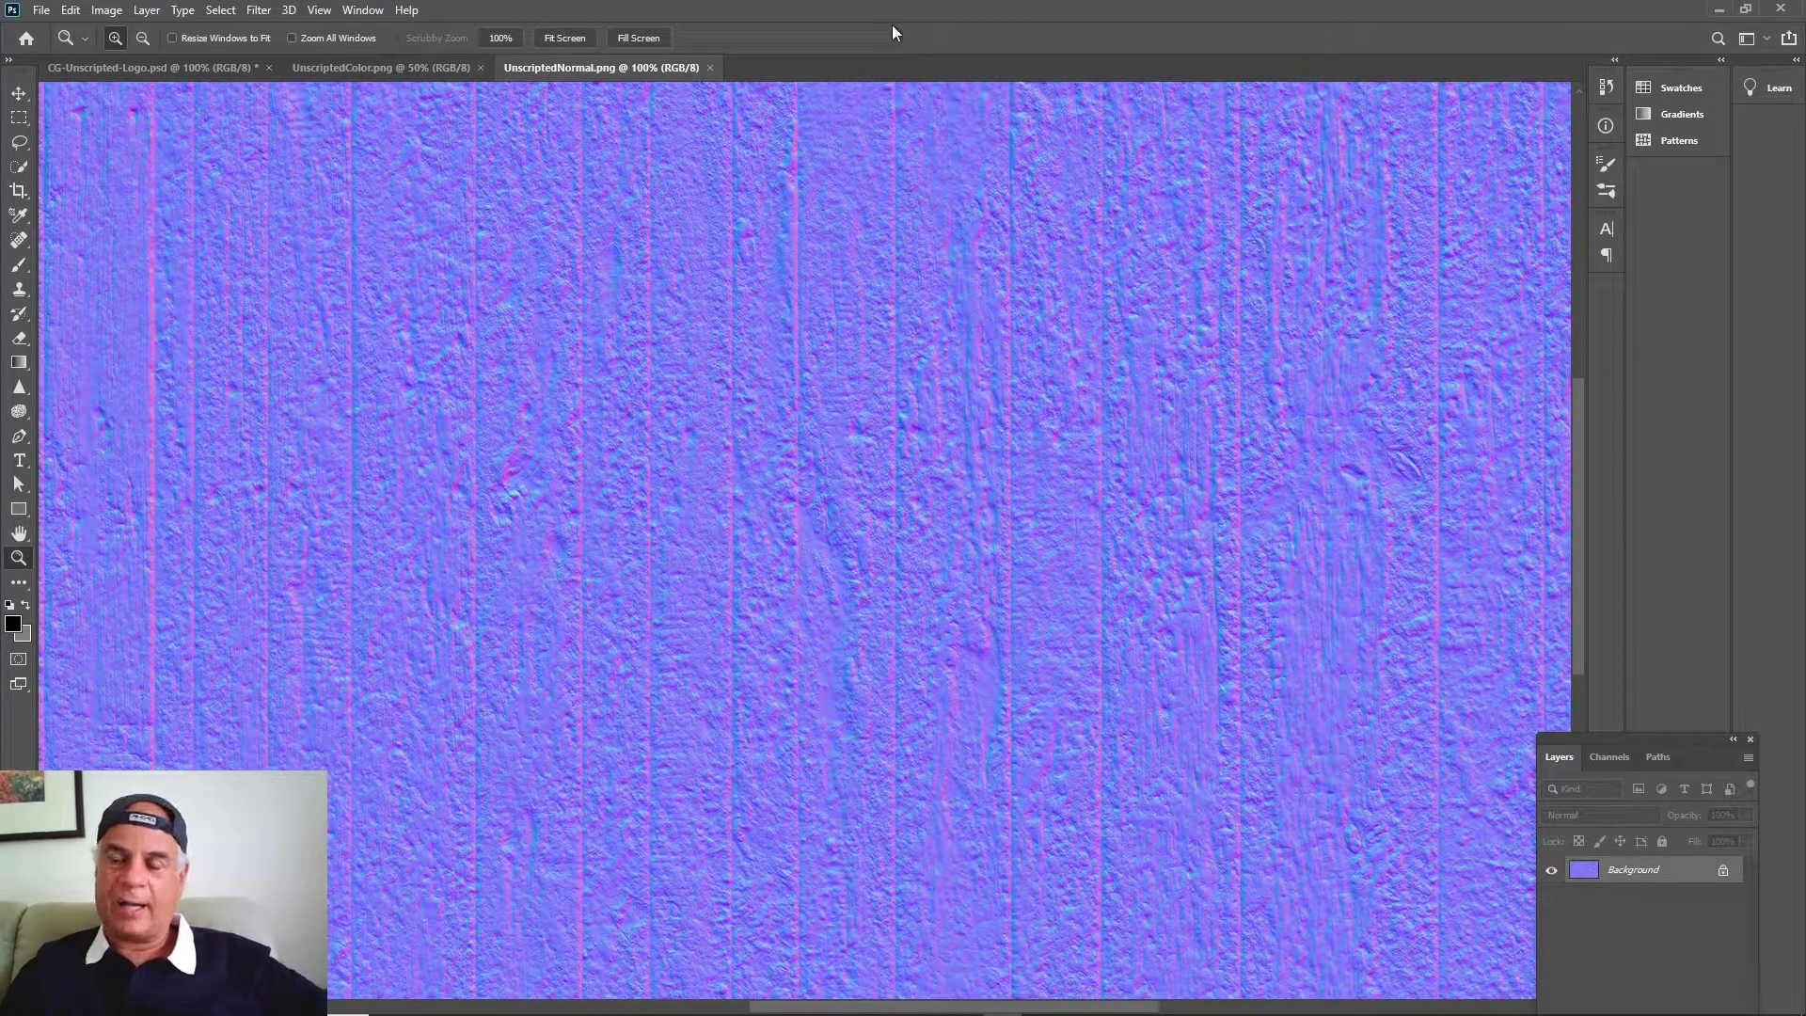
Return to Cinema 4D and spread the Output and RS Standard nodes further apart.
click(1719, 9)
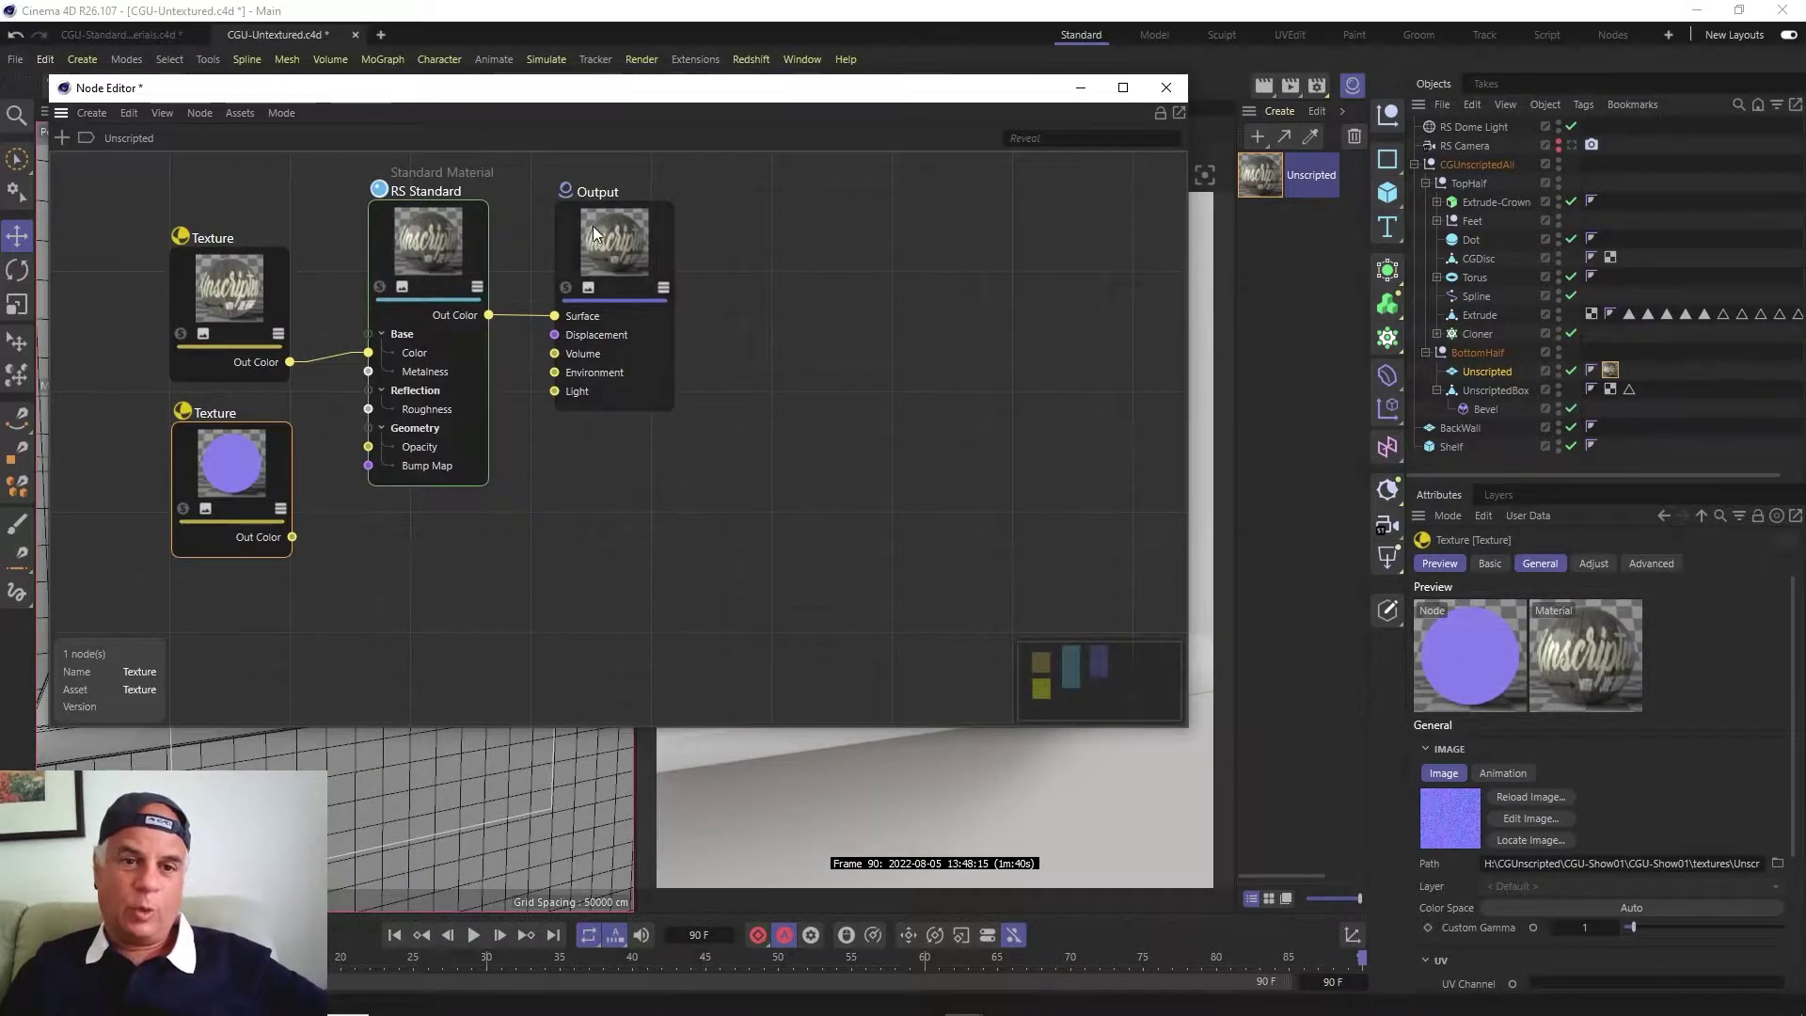
click(612, 203)
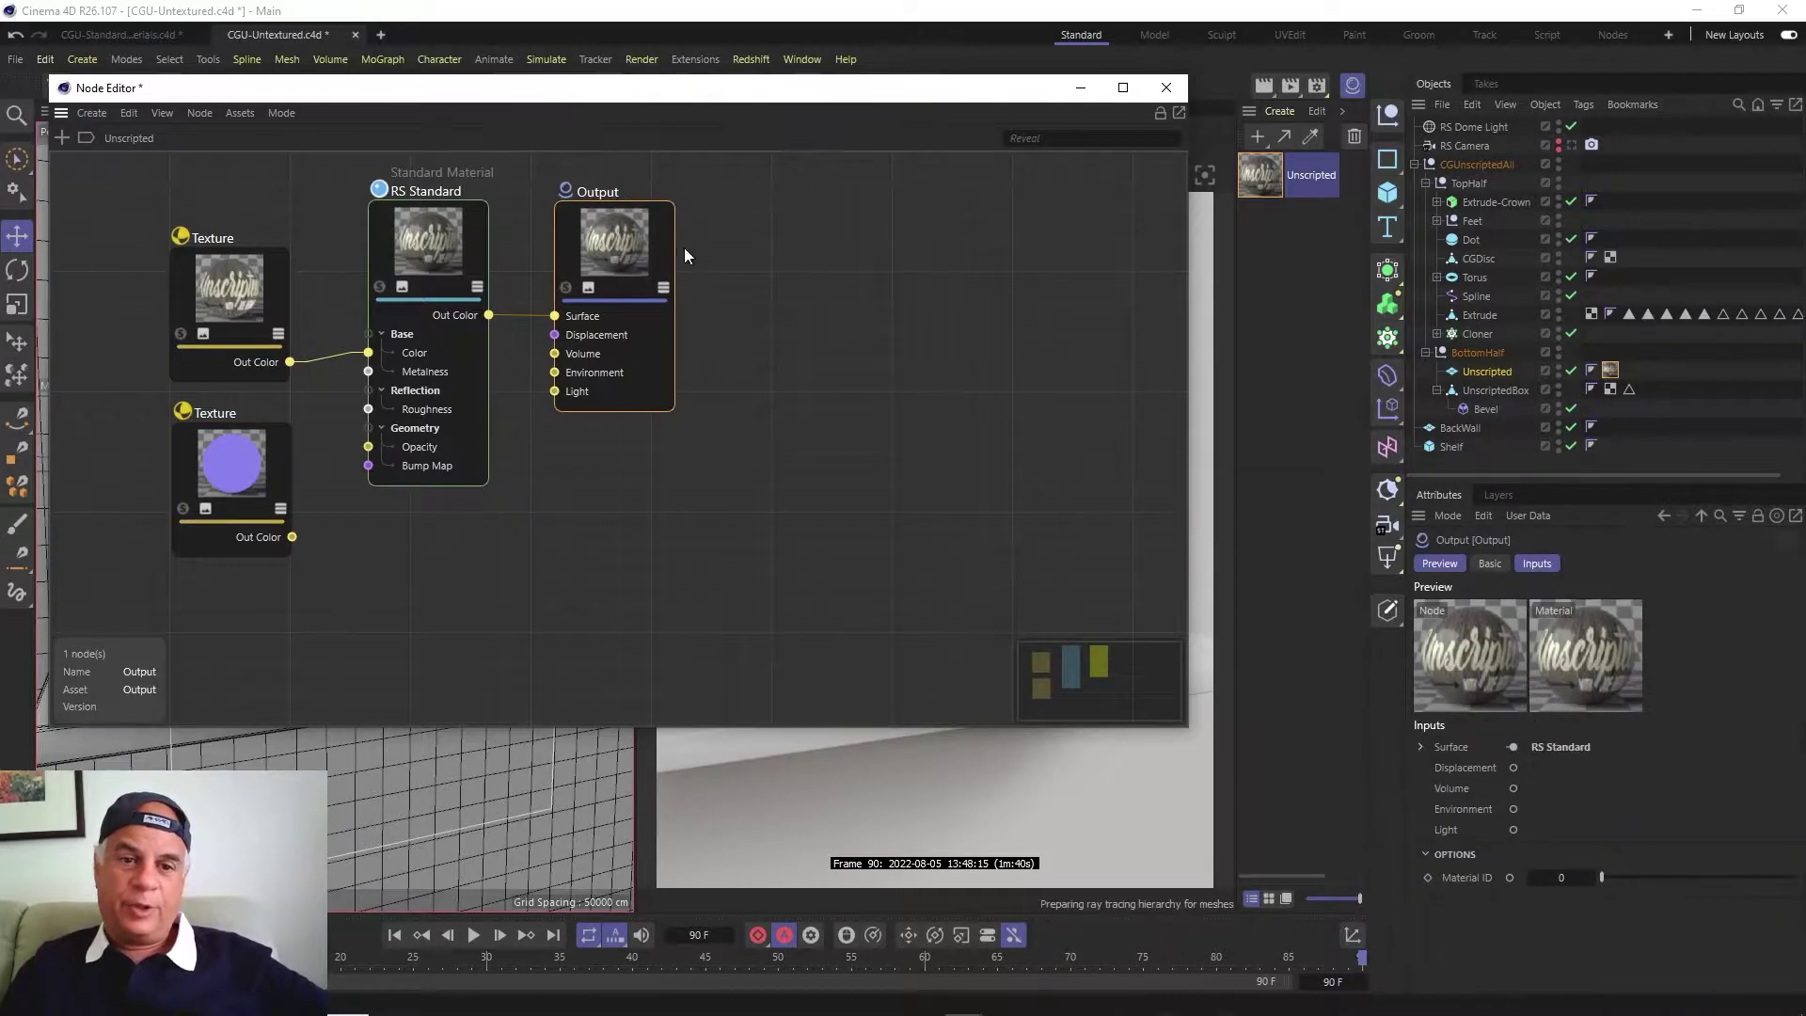
drag(664, 245, 777, 235)
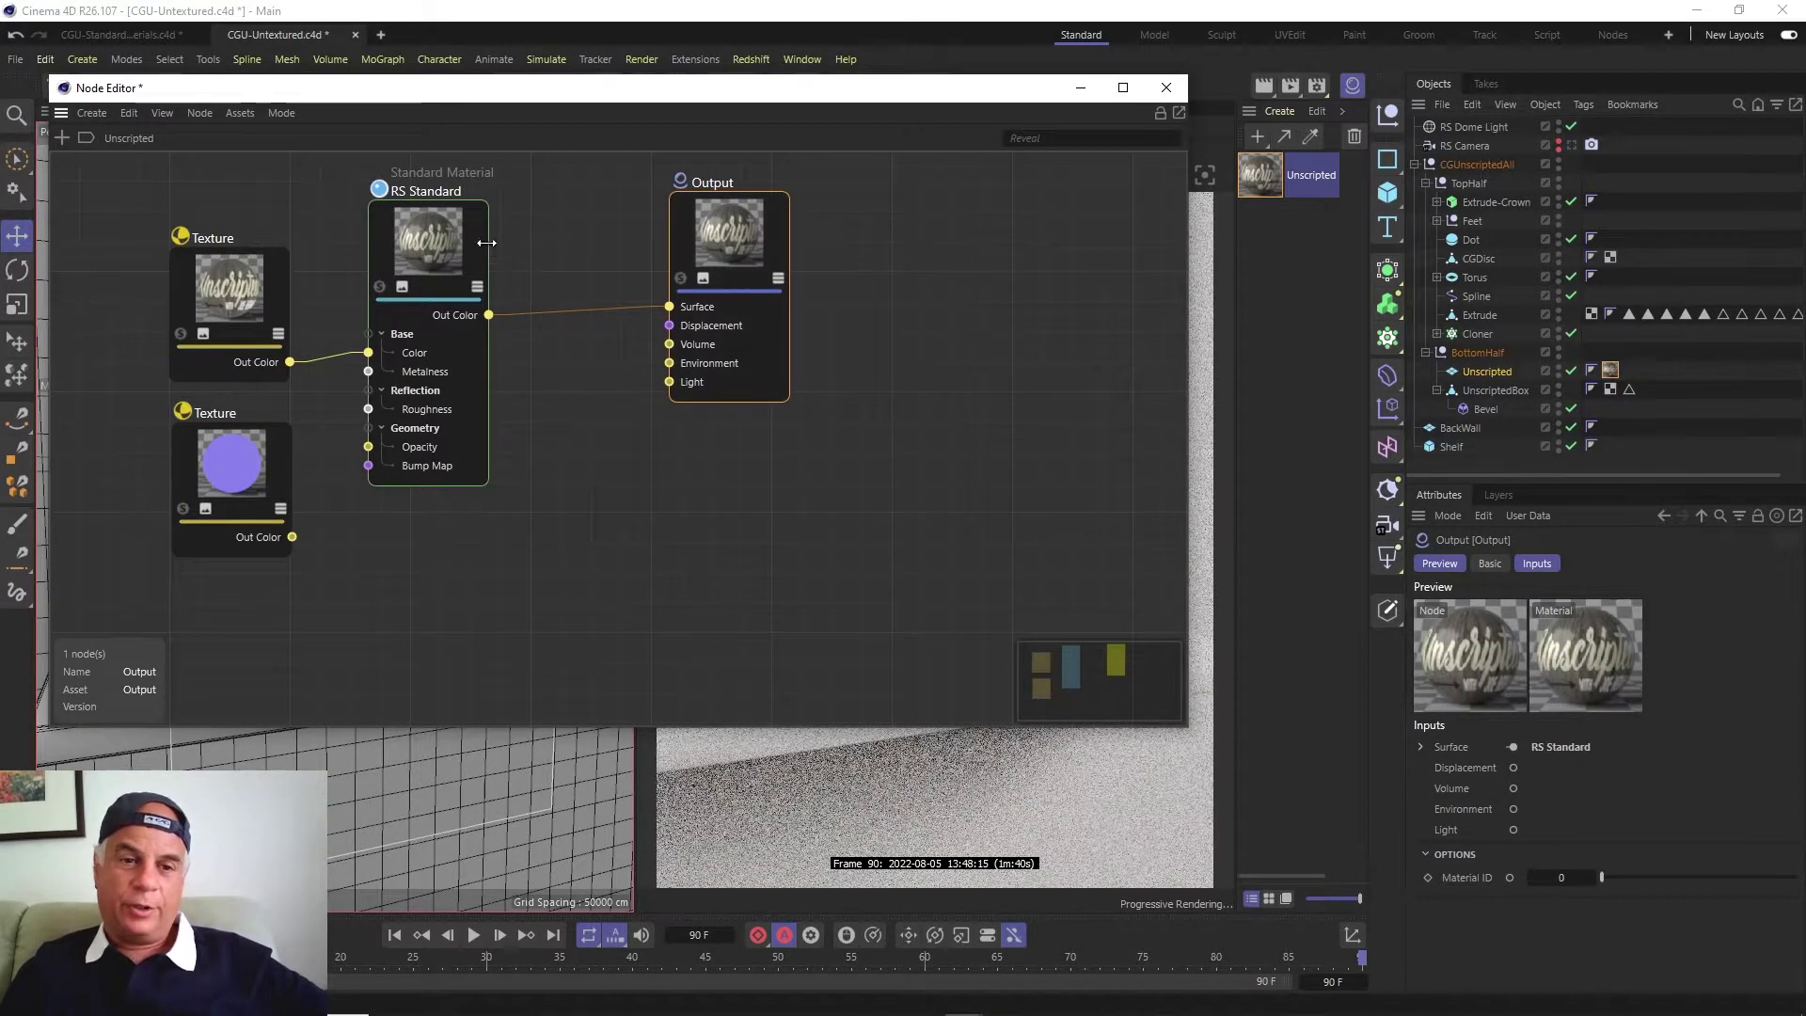
drag(478, 247, 533, 248)
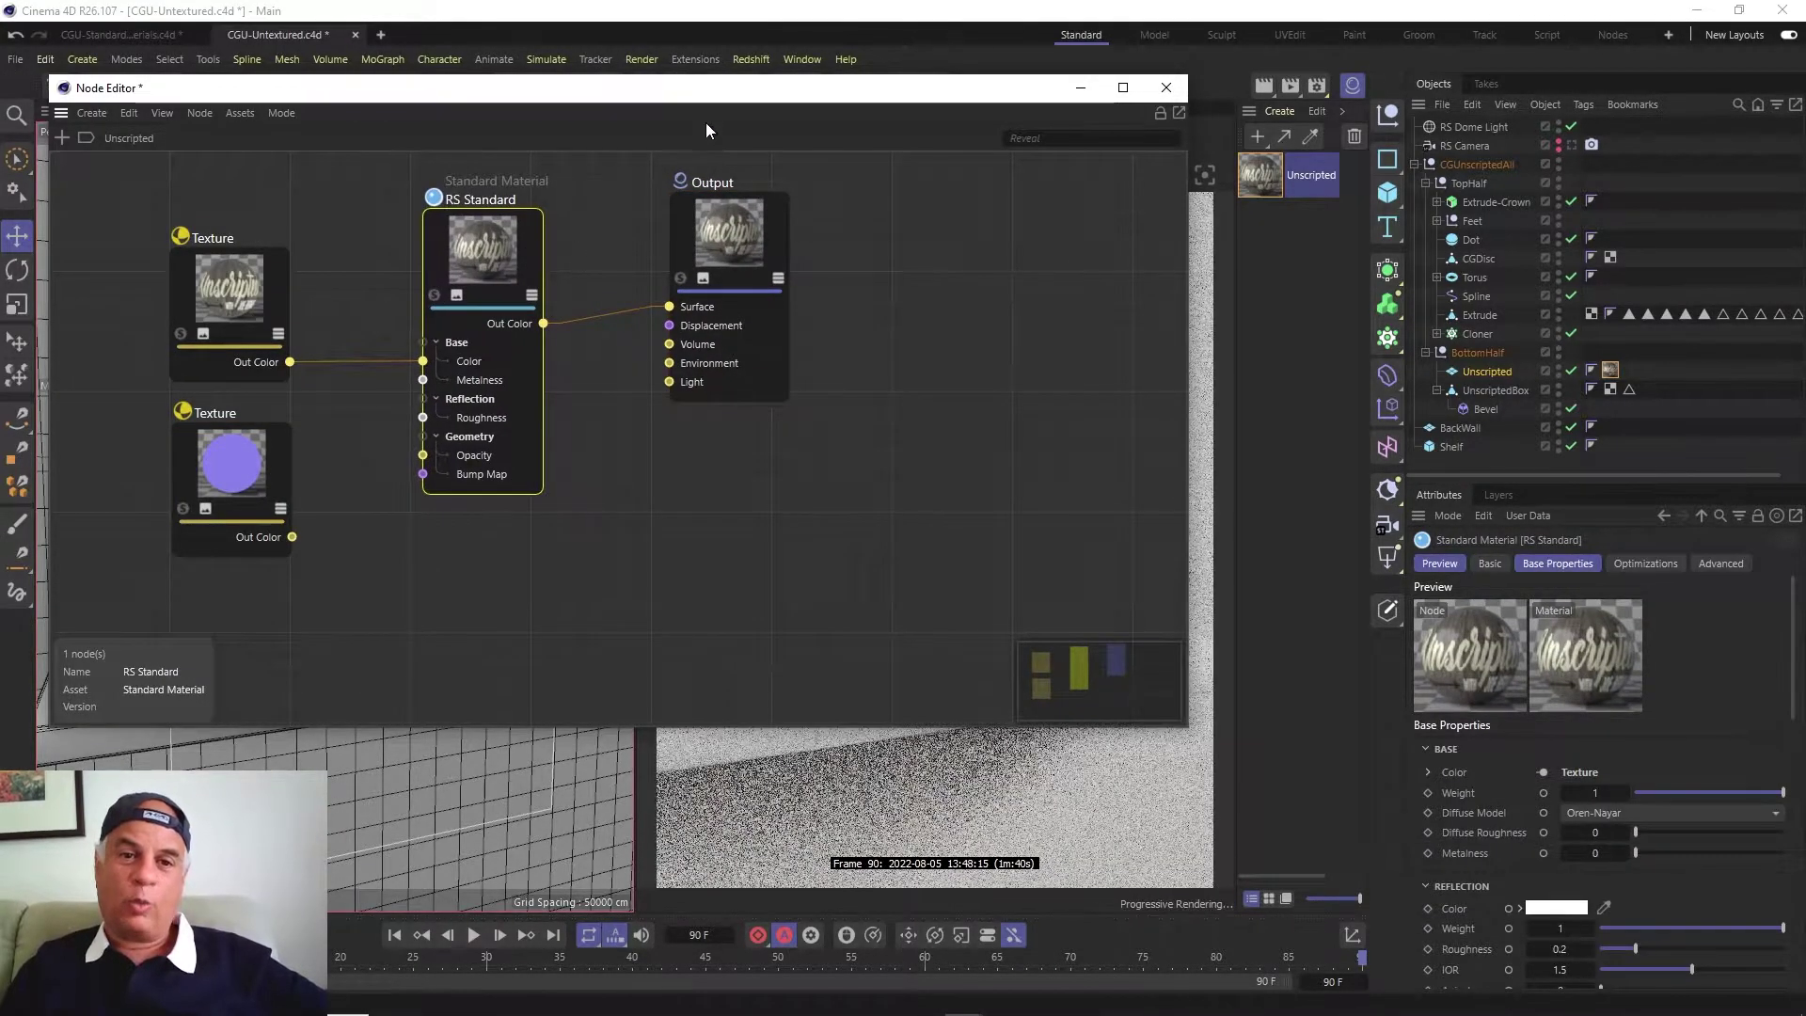
drag(718, 93, 531, 710)
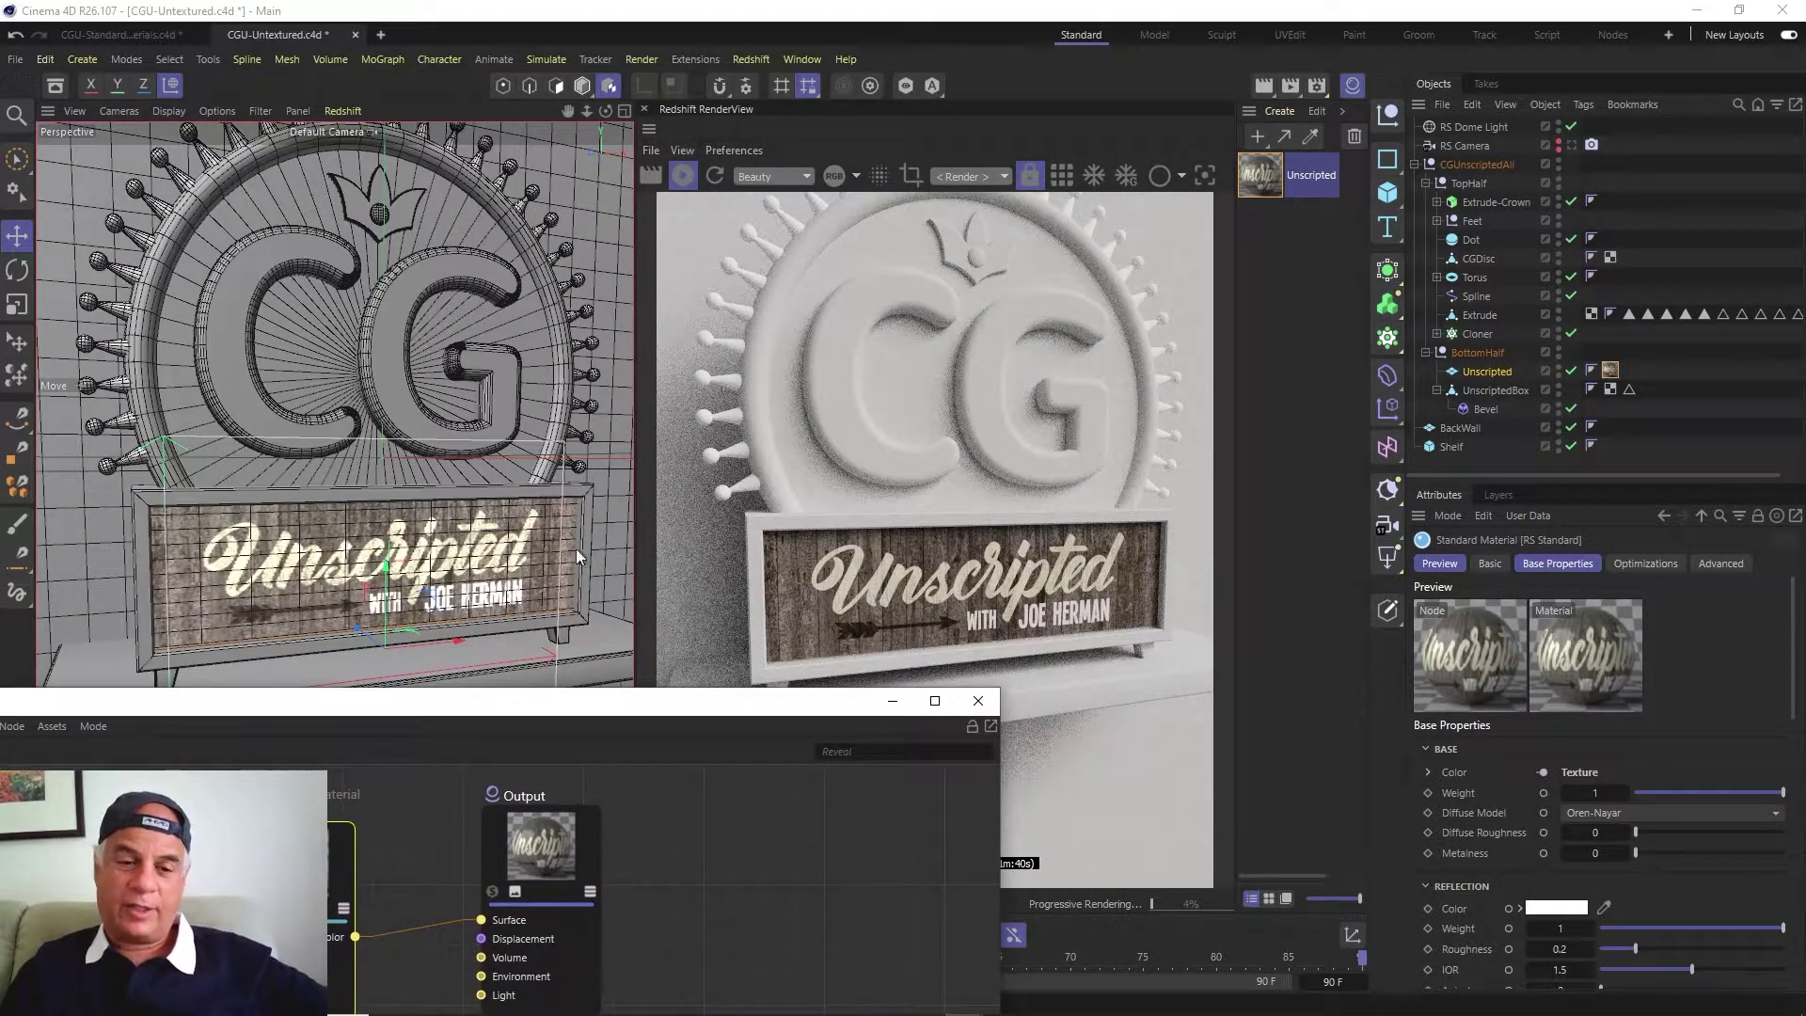
Orbit and zoom the viewport onto the sign's wood lettering, then bring the node graph back.
scroll(284, 584, up, 10)
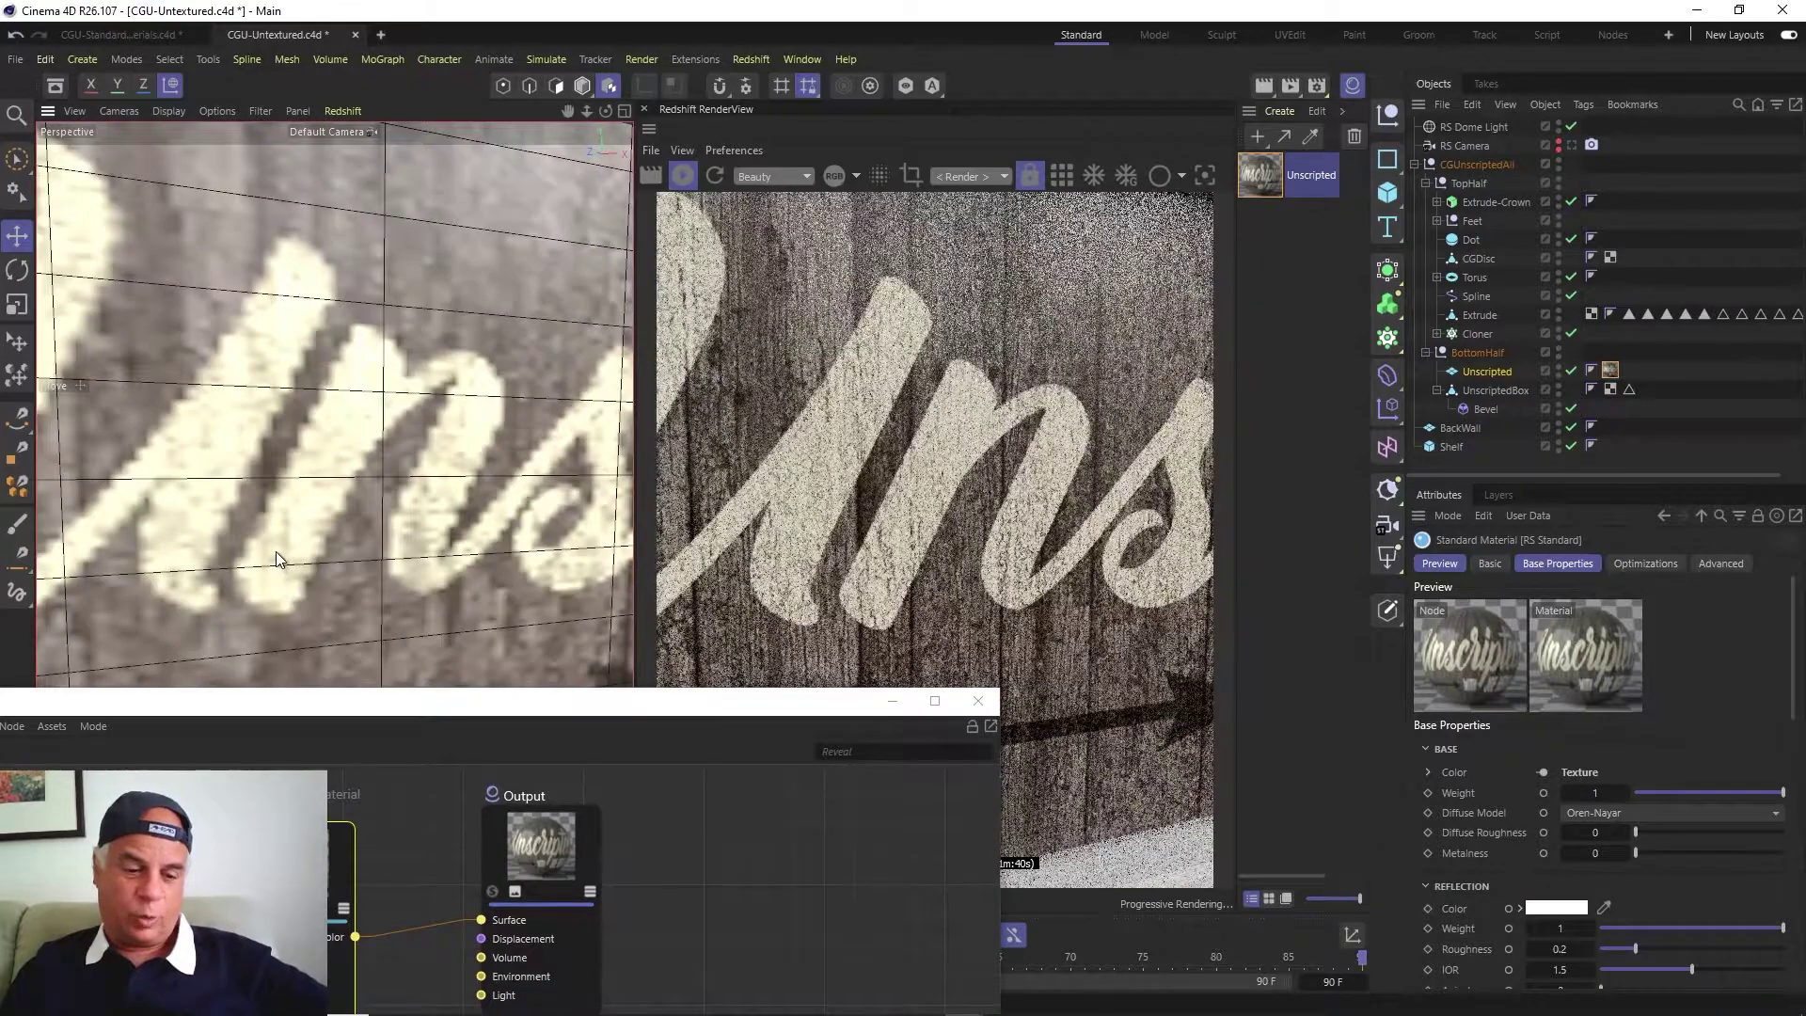
alt+drag(276, 553, 394, 427)
scroll(342, 462, up, 5)
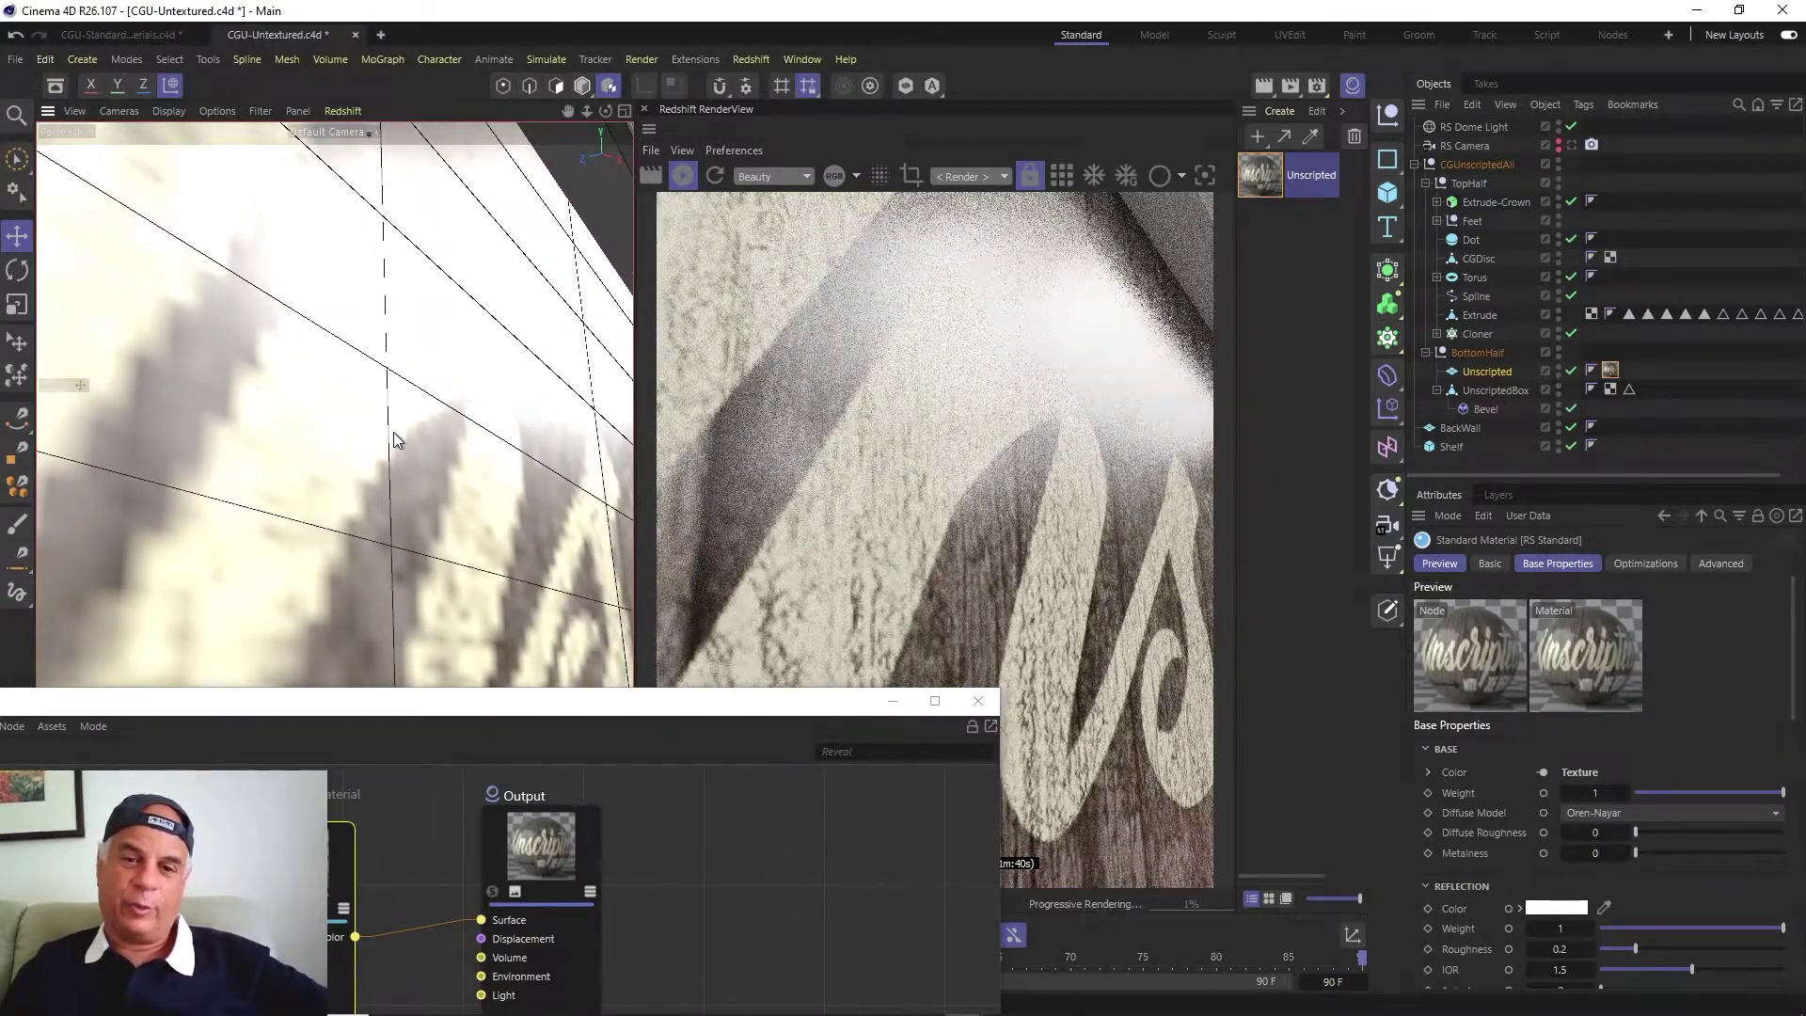
scroll(398, 375, down, 3)
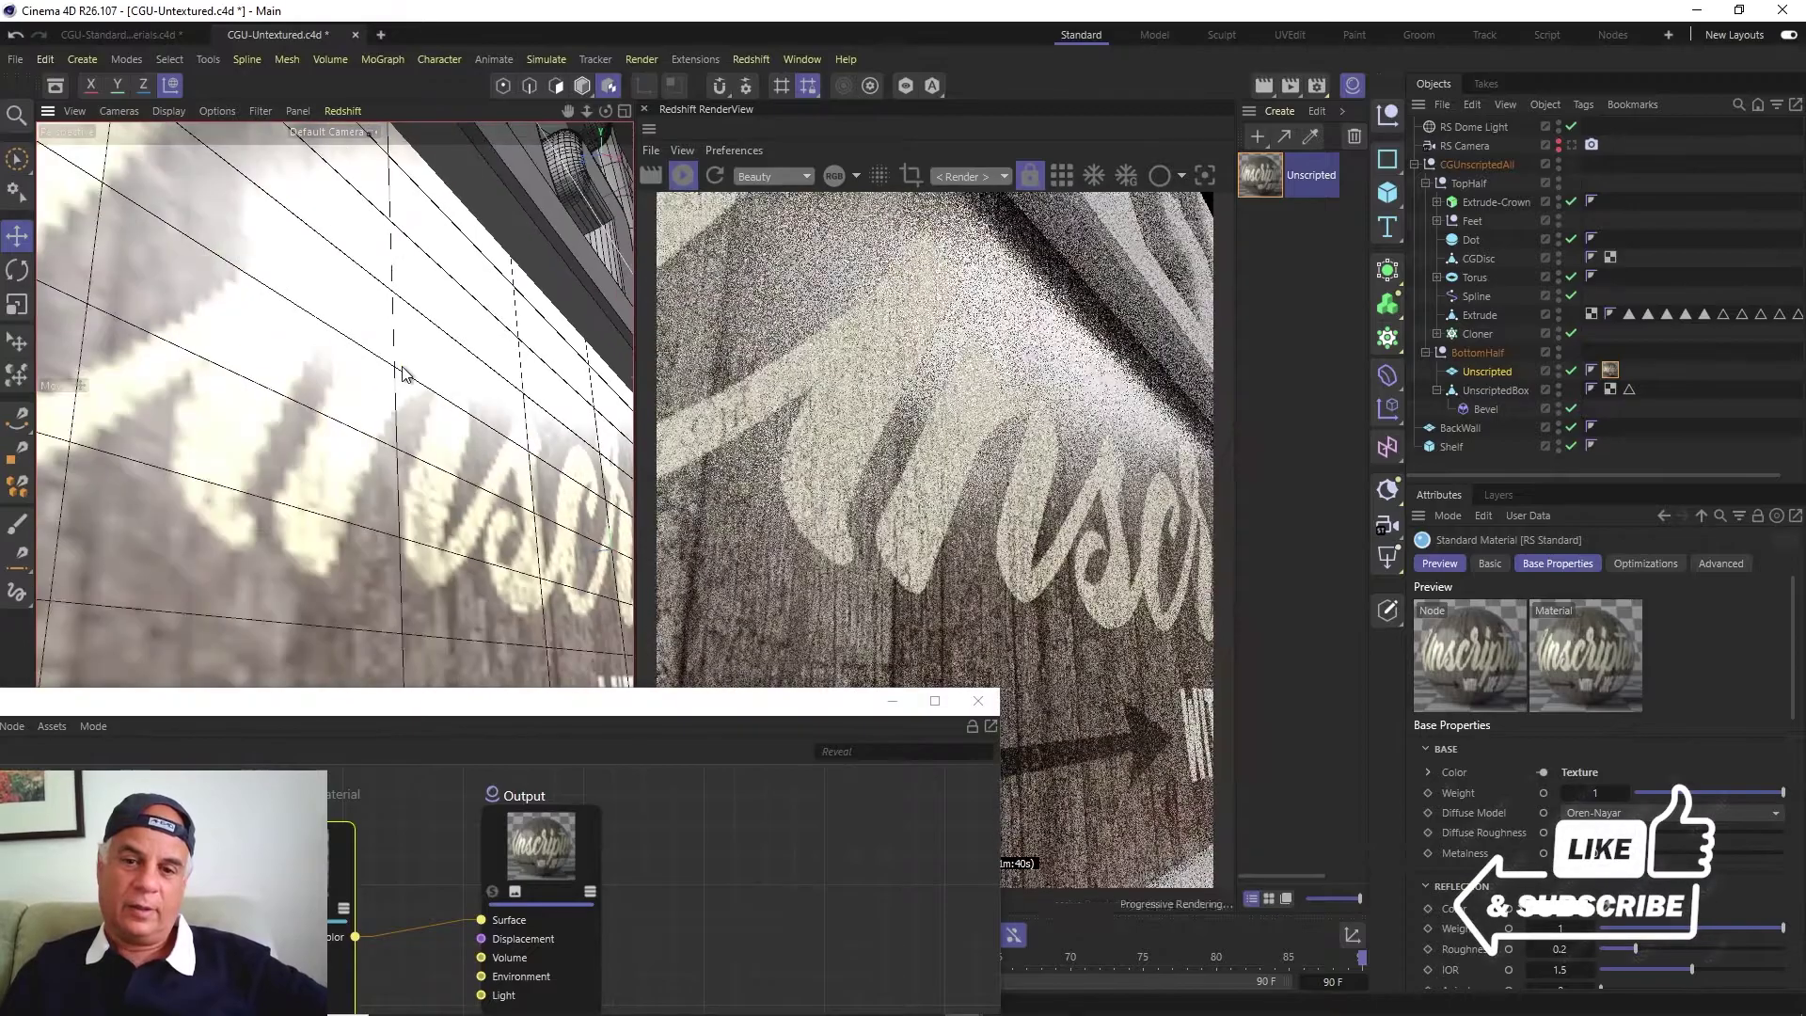
alt+drag(401, 373, 446, 252)
alt+drag(436, 323, 435, 294)
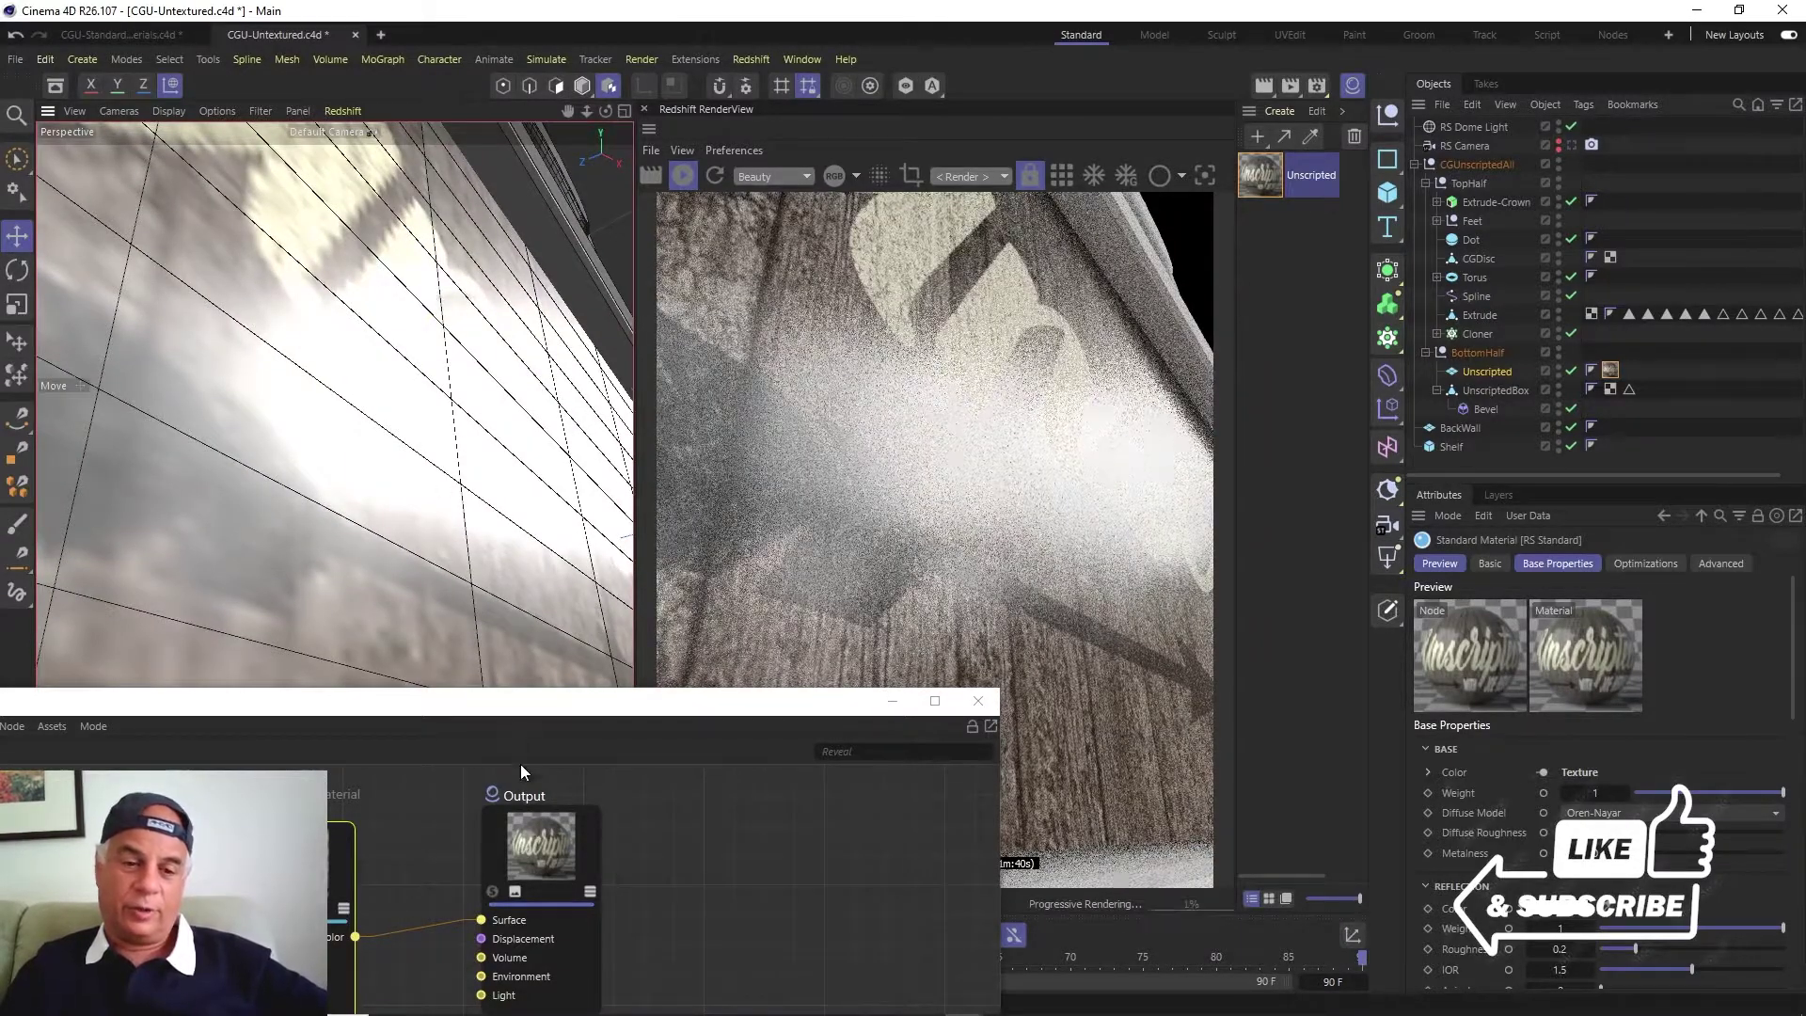
drag(542, 715, 809, 156)
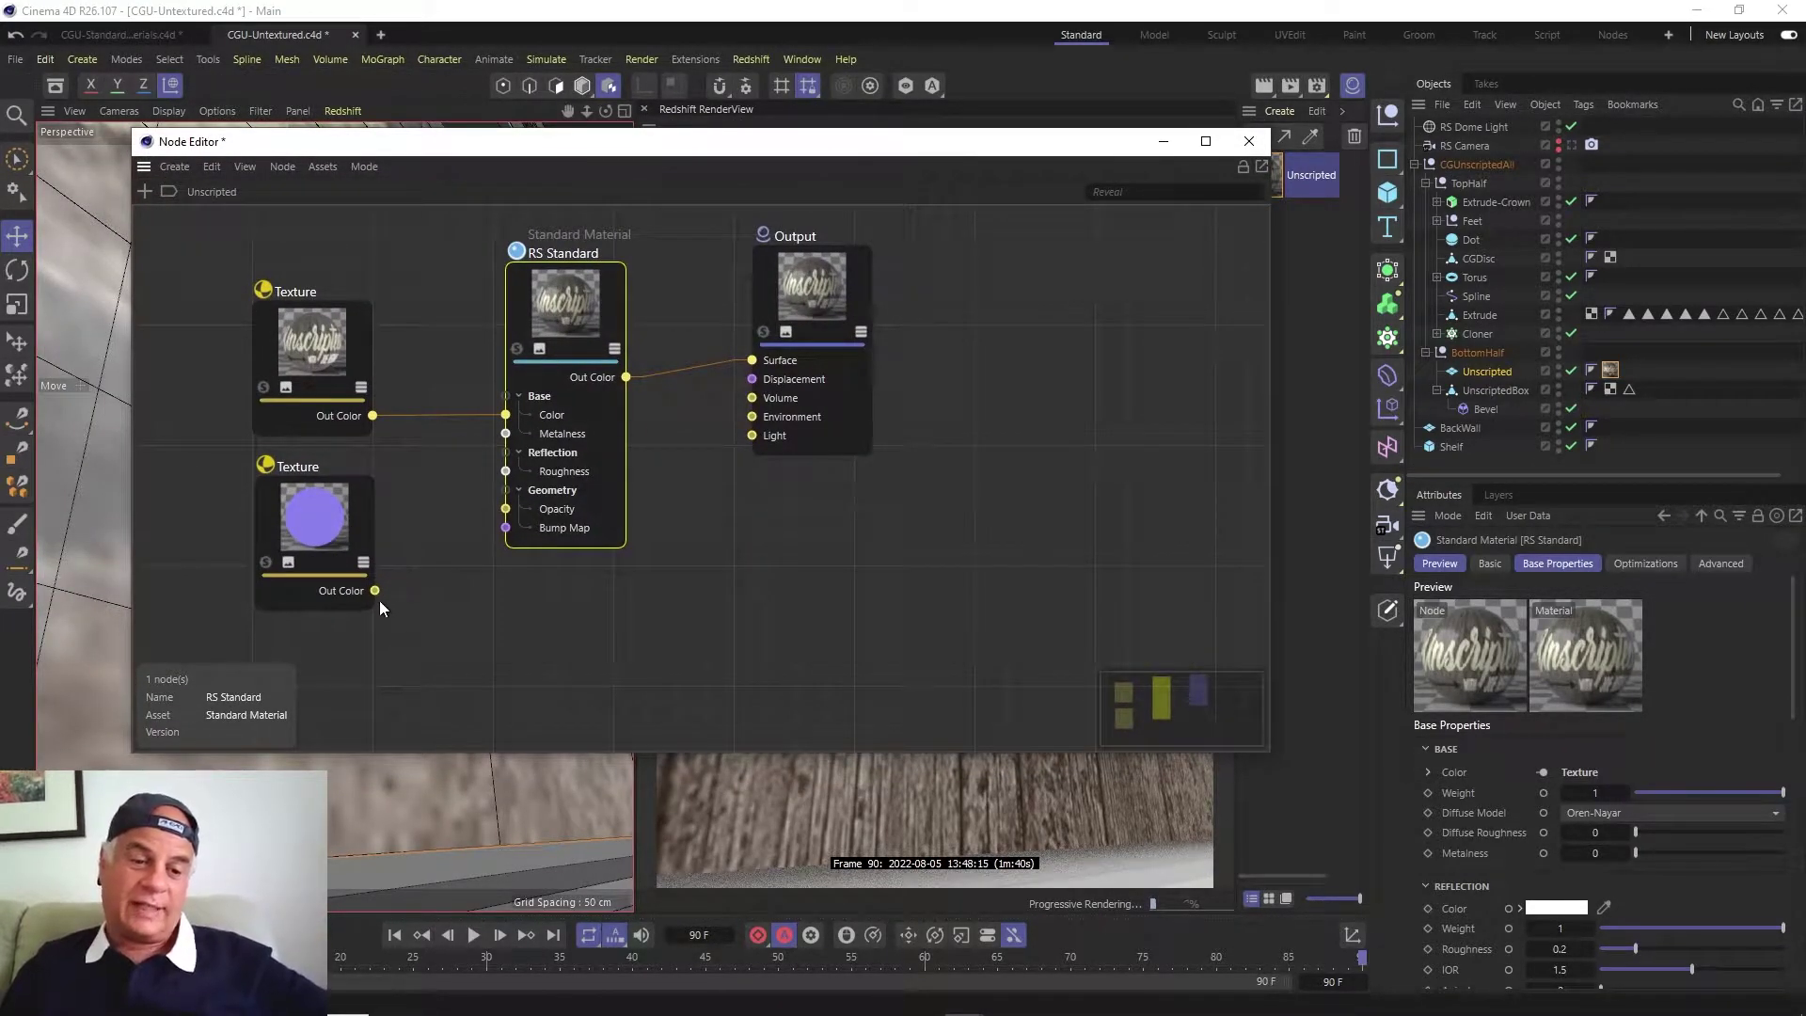
Undo the texture's direct link to RS Standard's Bump Map and move the normal-map node left.
drag(375, 591, 509, 532)
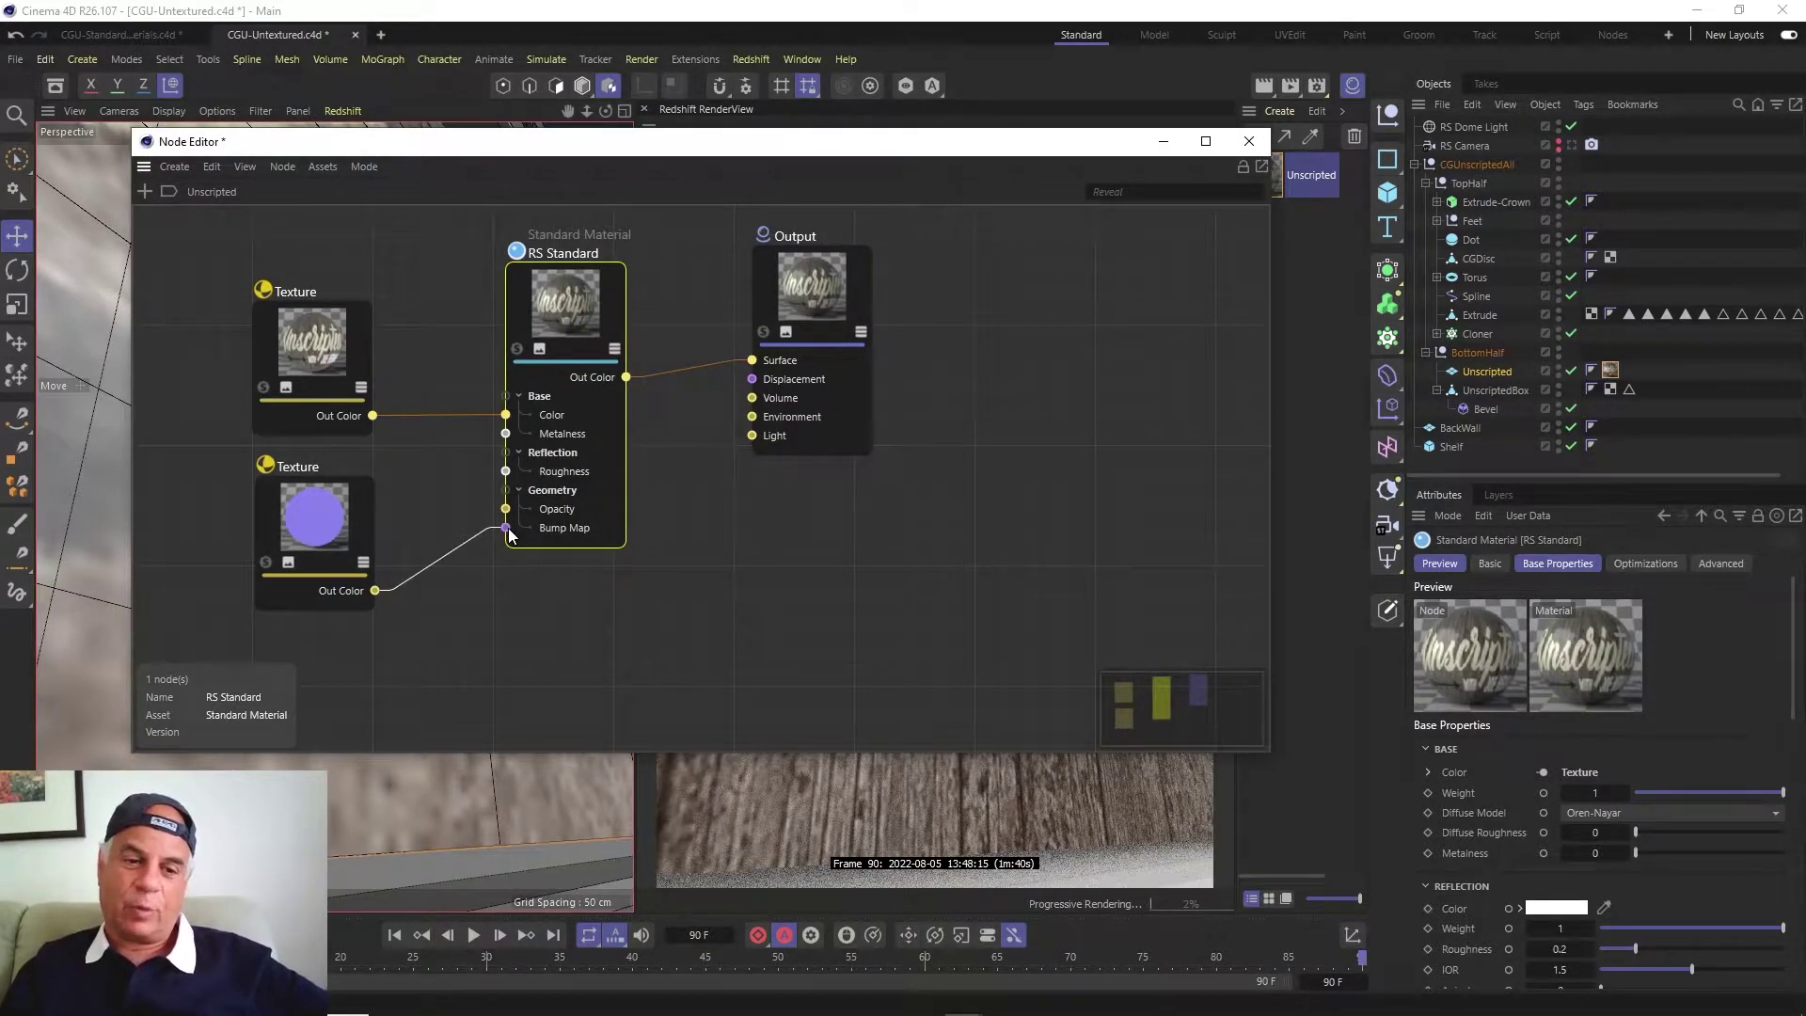
right_click(381, 603)
click(432, 640)
click(363, 529)
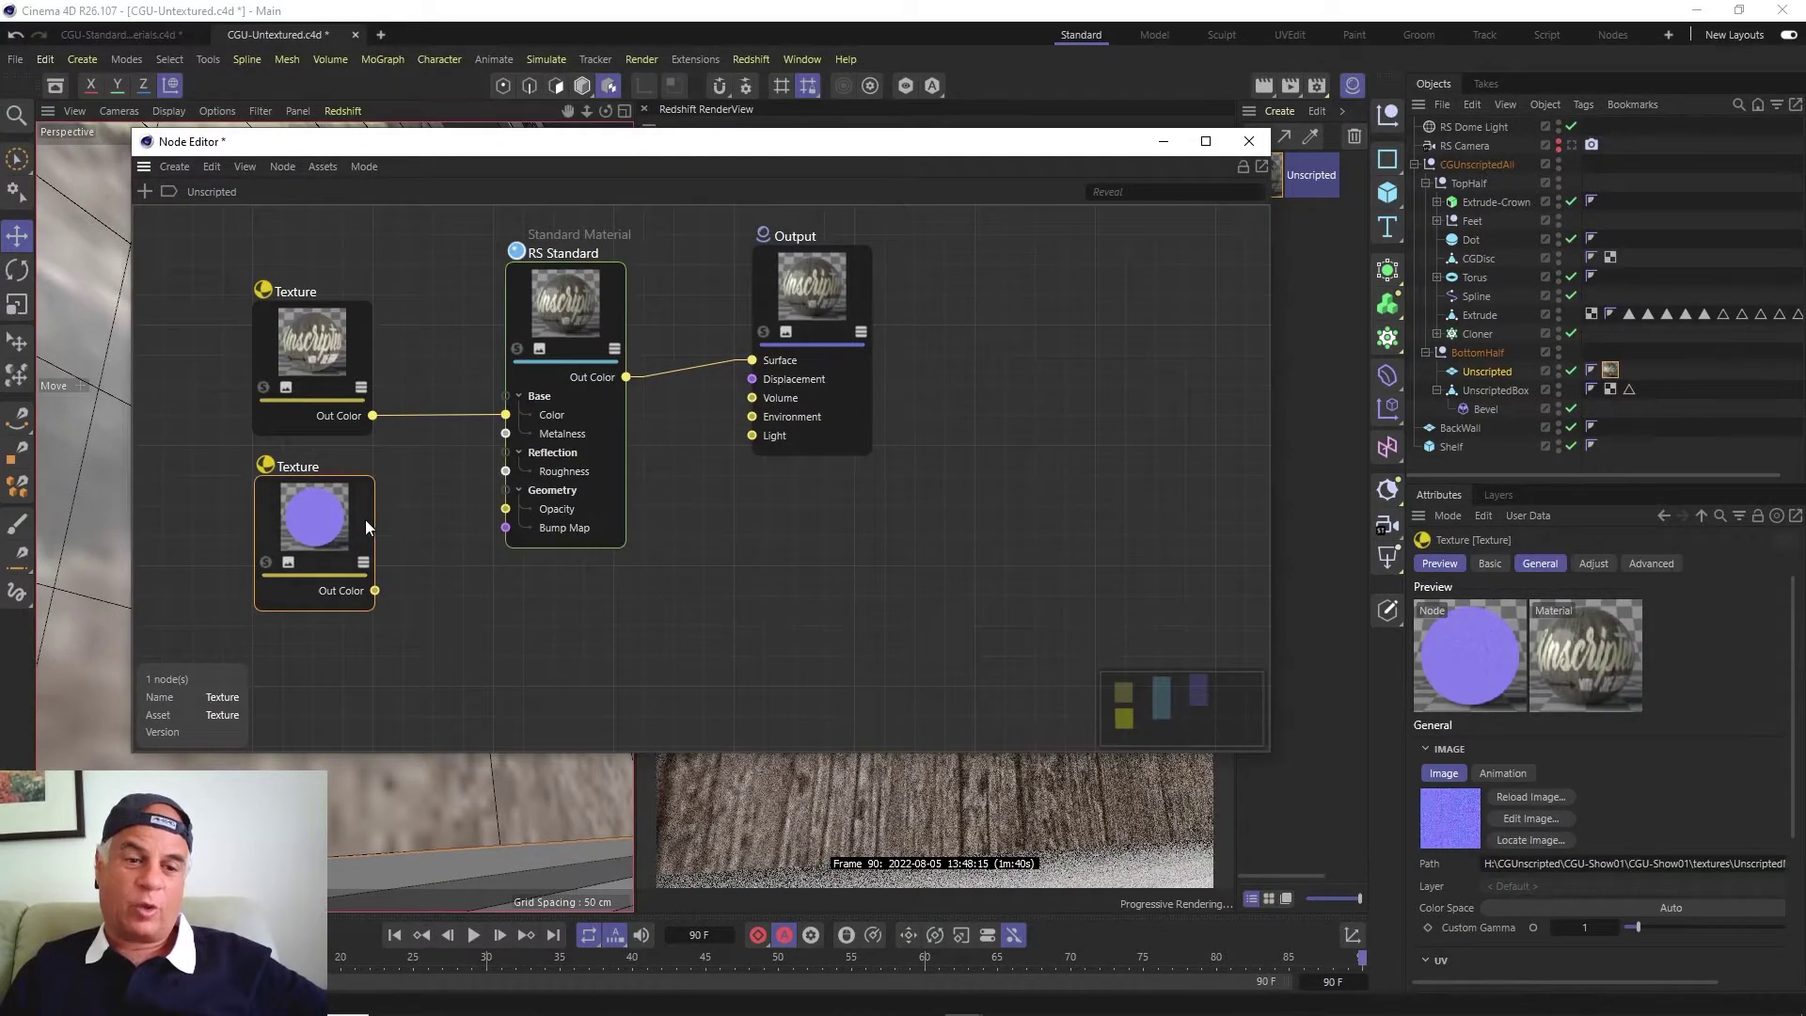
drag(364, 519, 285, 521)
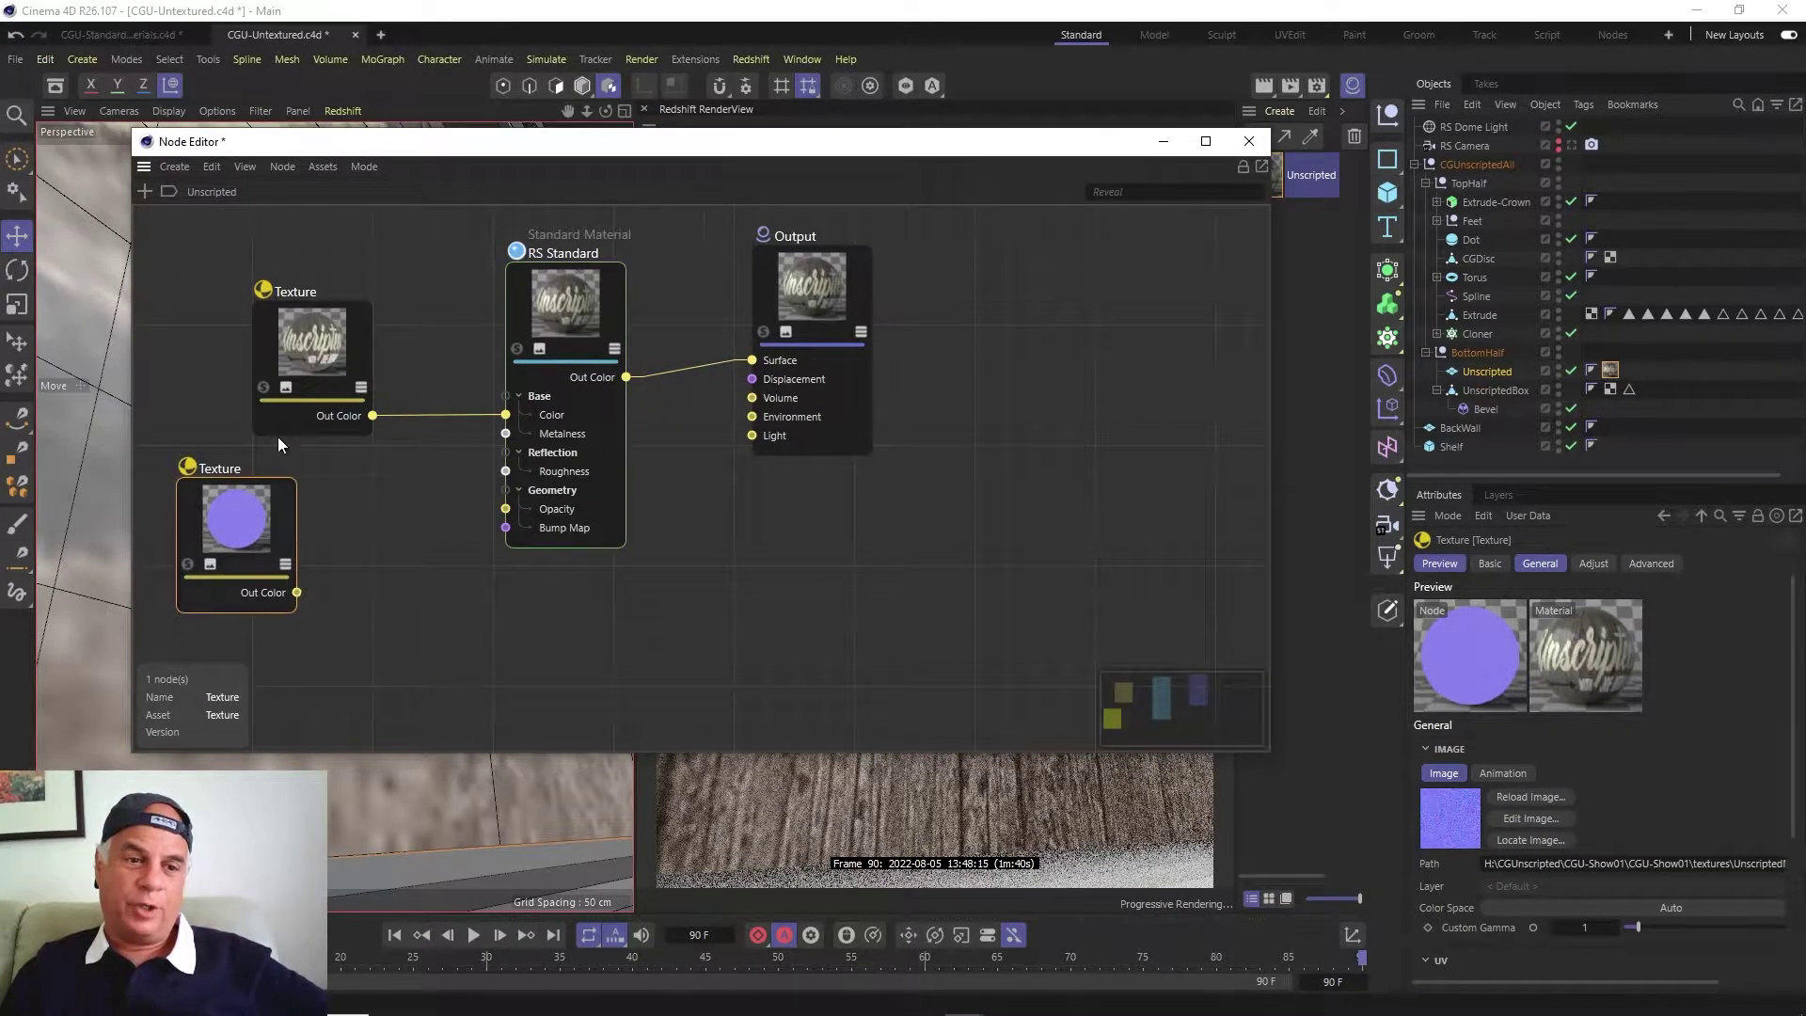
Add a Bump Map node beside the normal-map texture and wire its Out Color into Input.
click(145, 192)
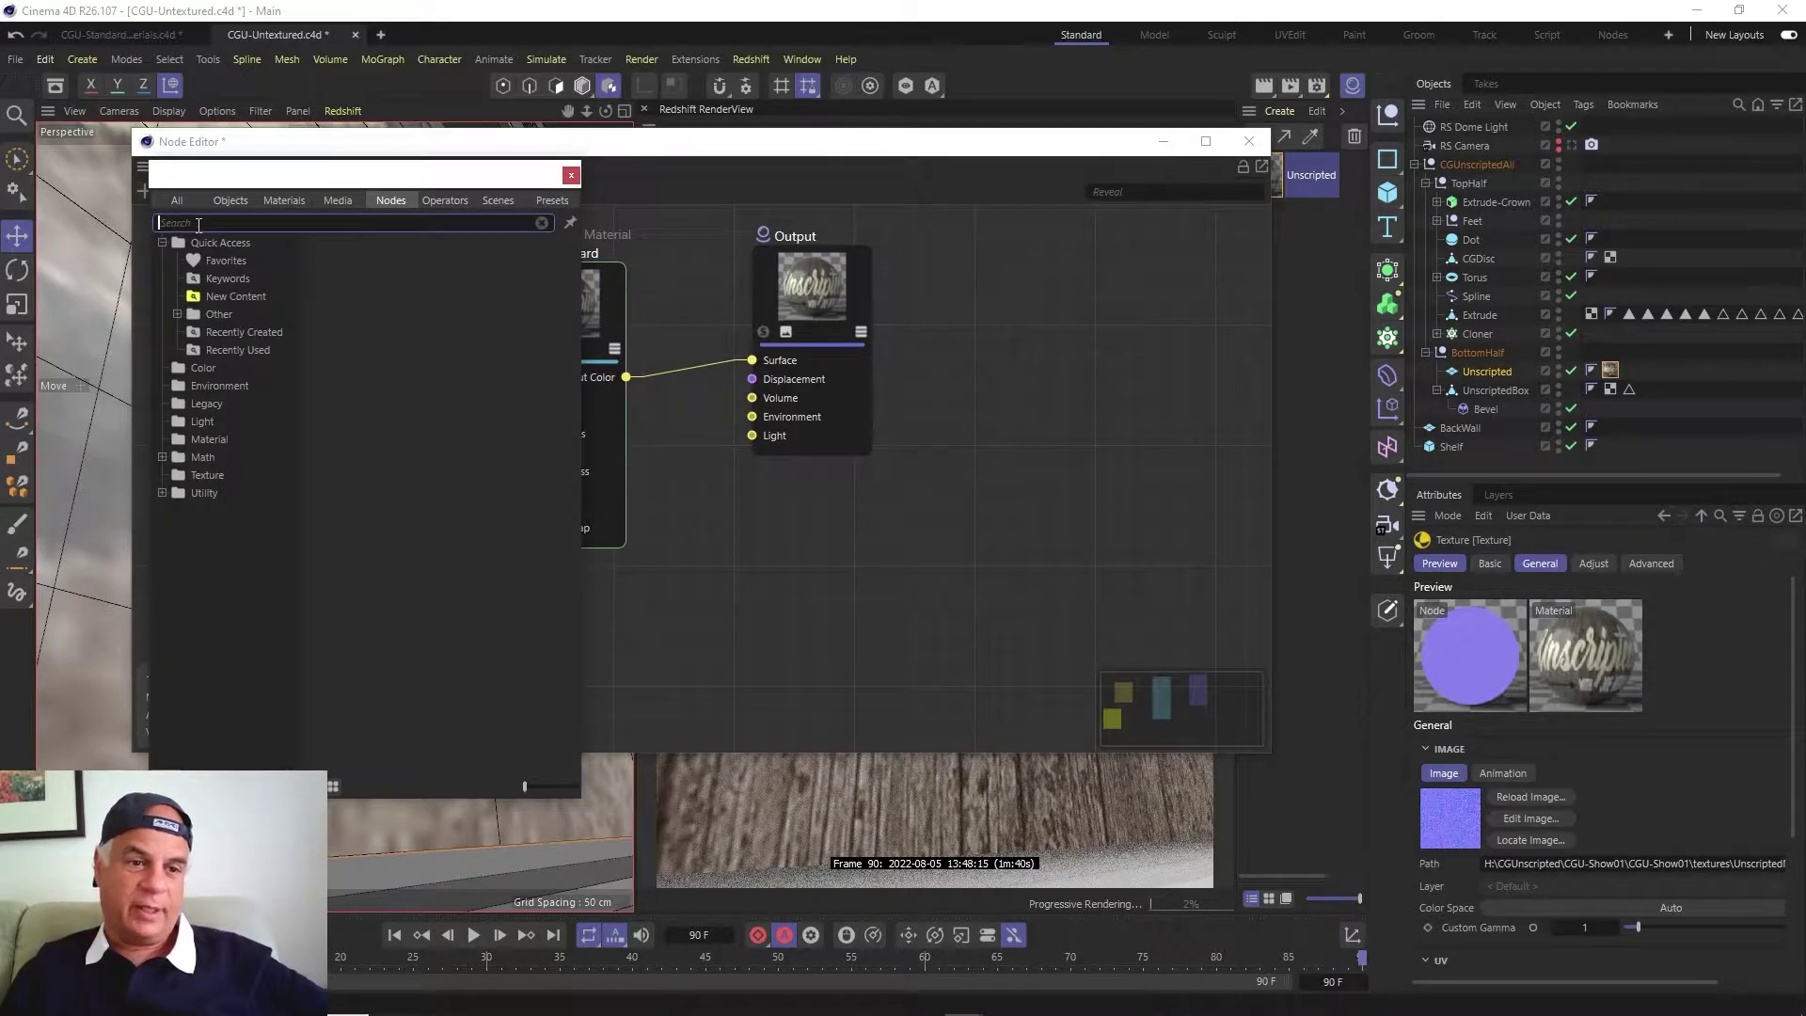
text(Bum)
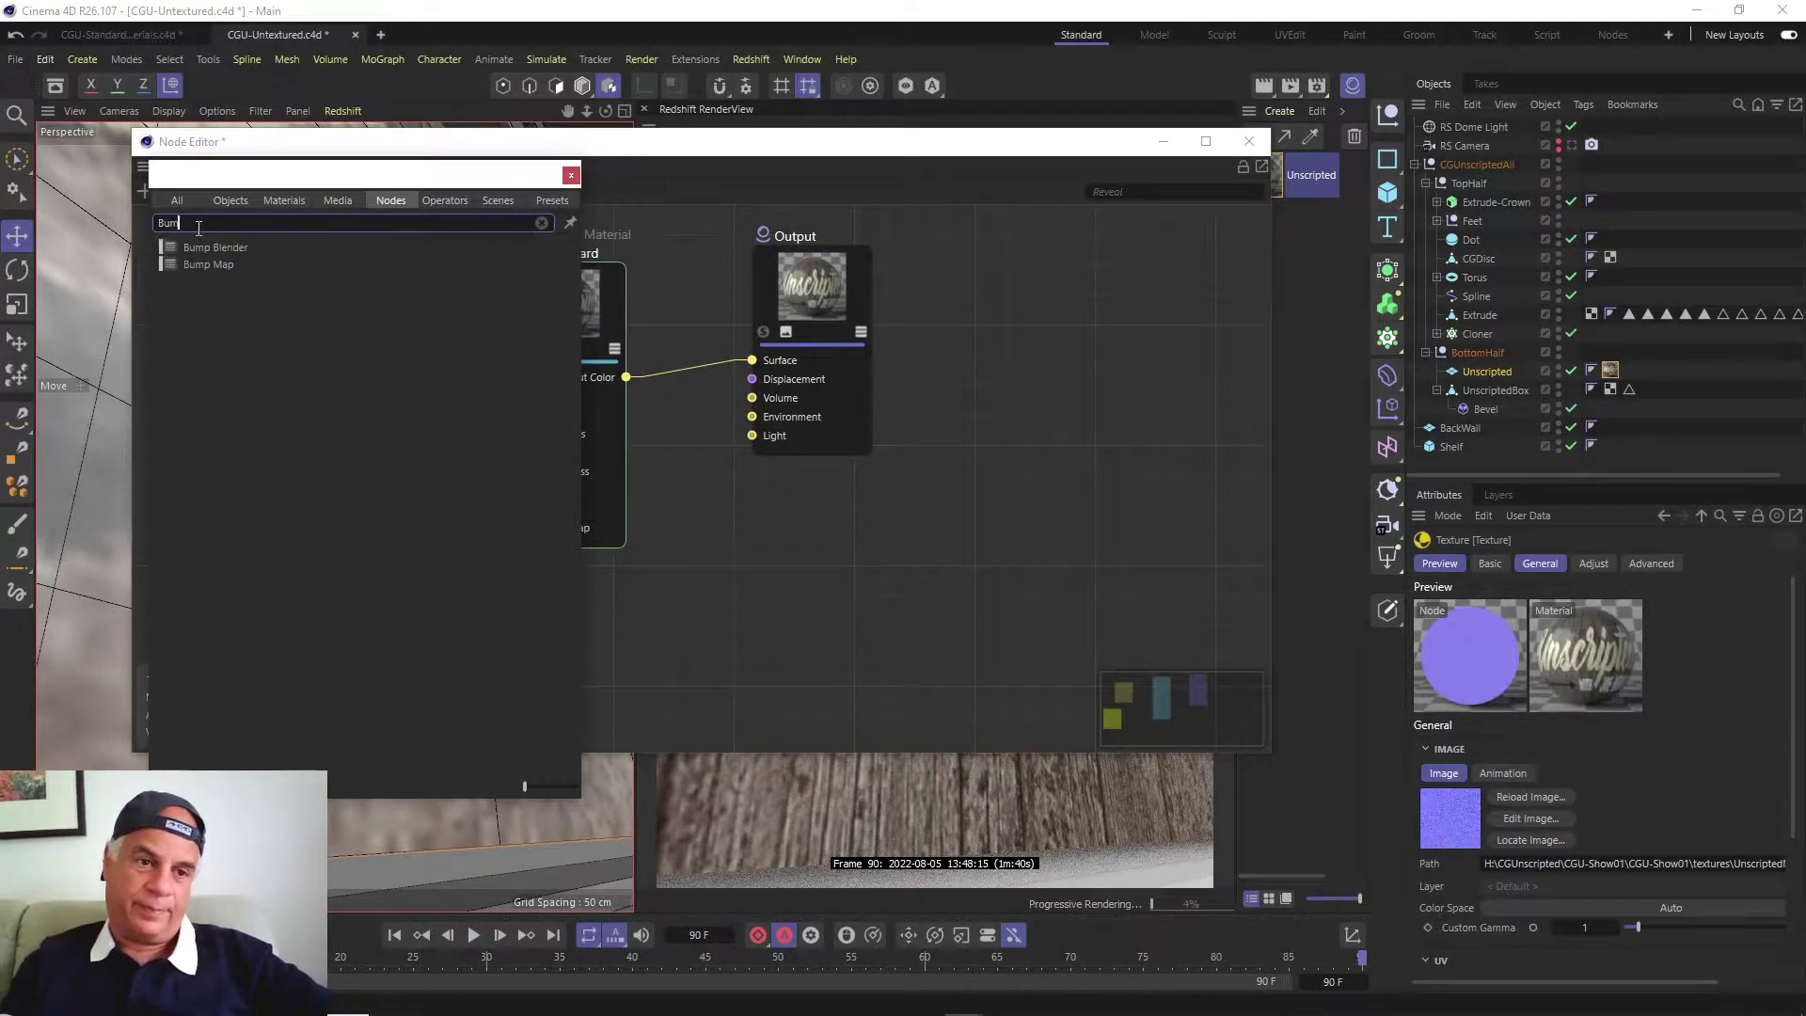
text(p)
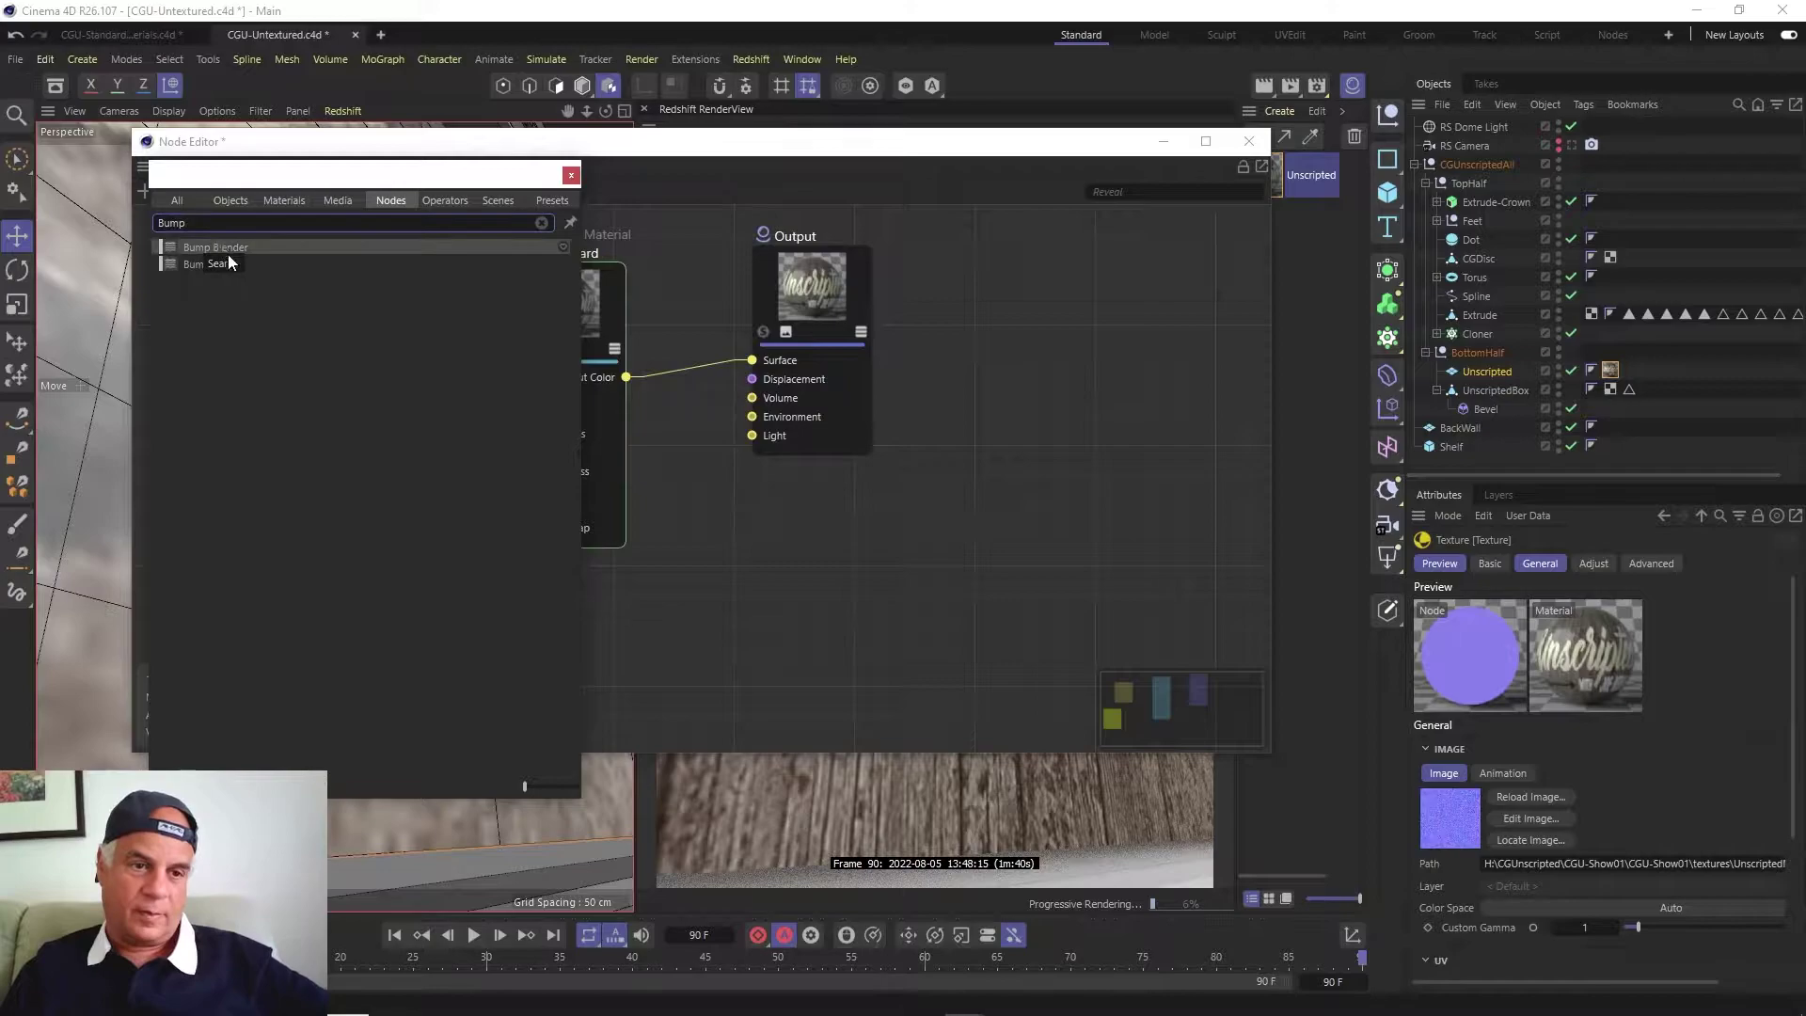
double_click(227, 262)
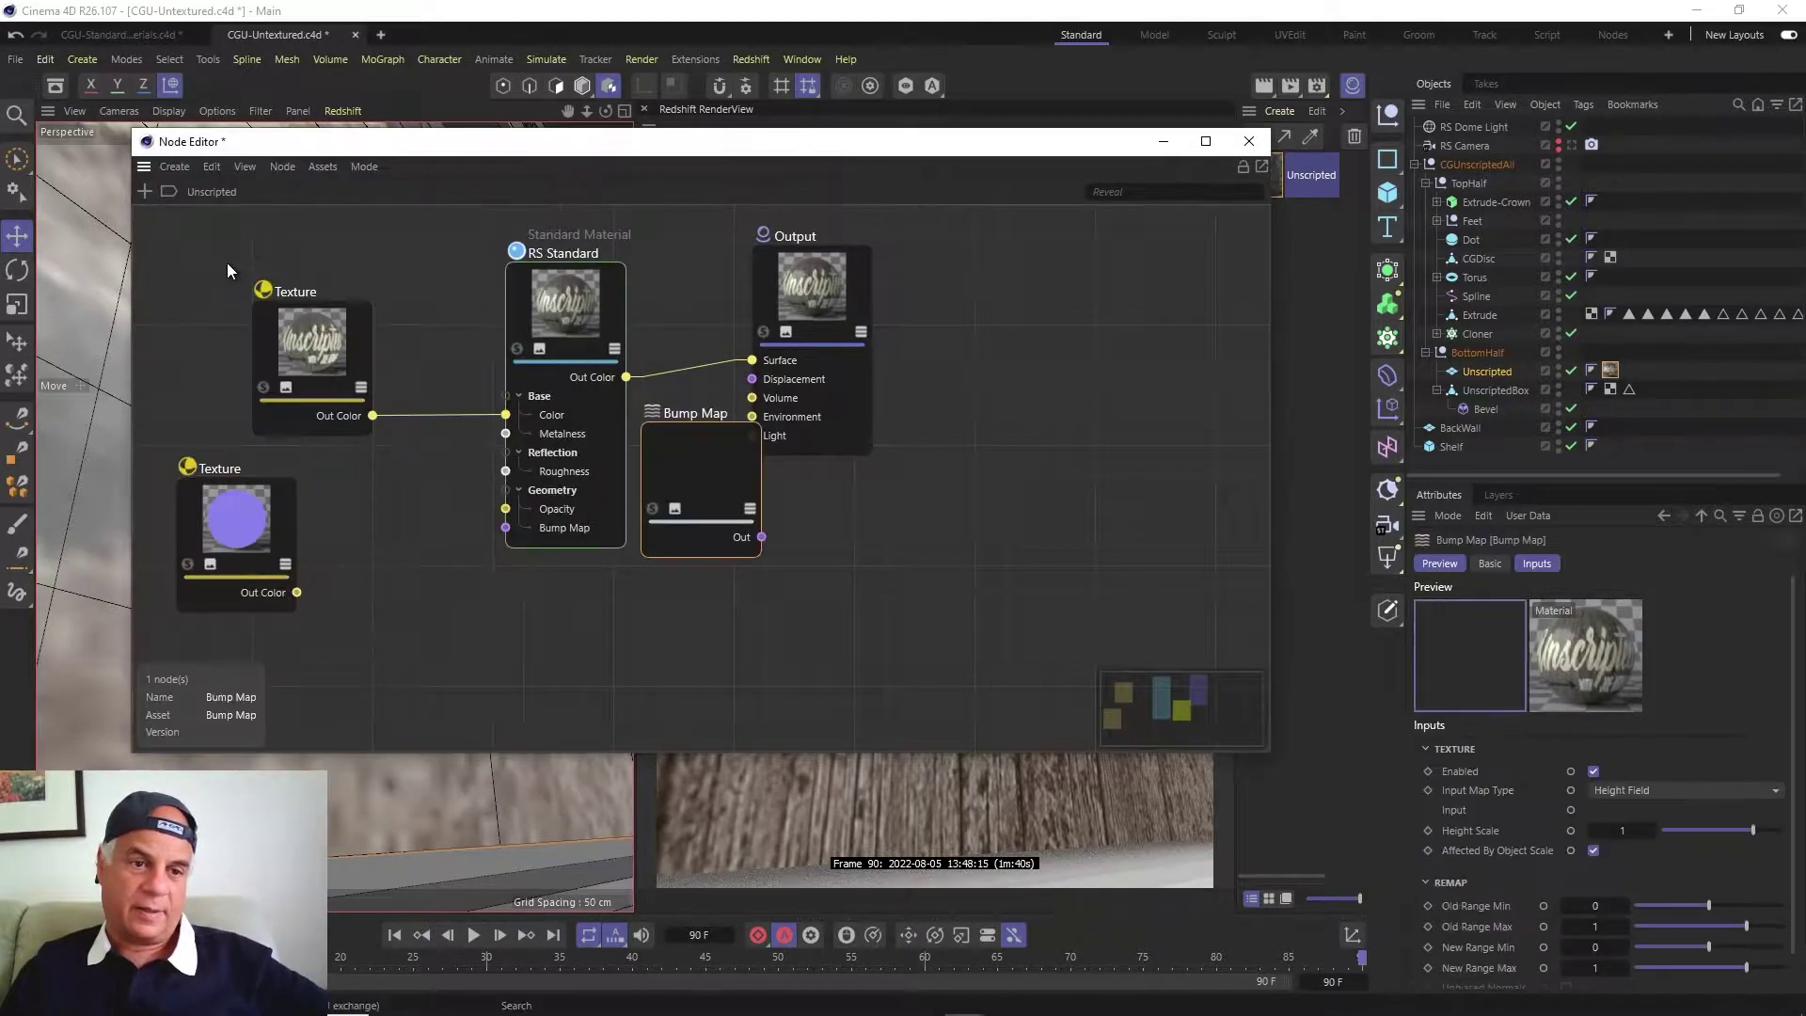
drag(752, 478, 450, 529)
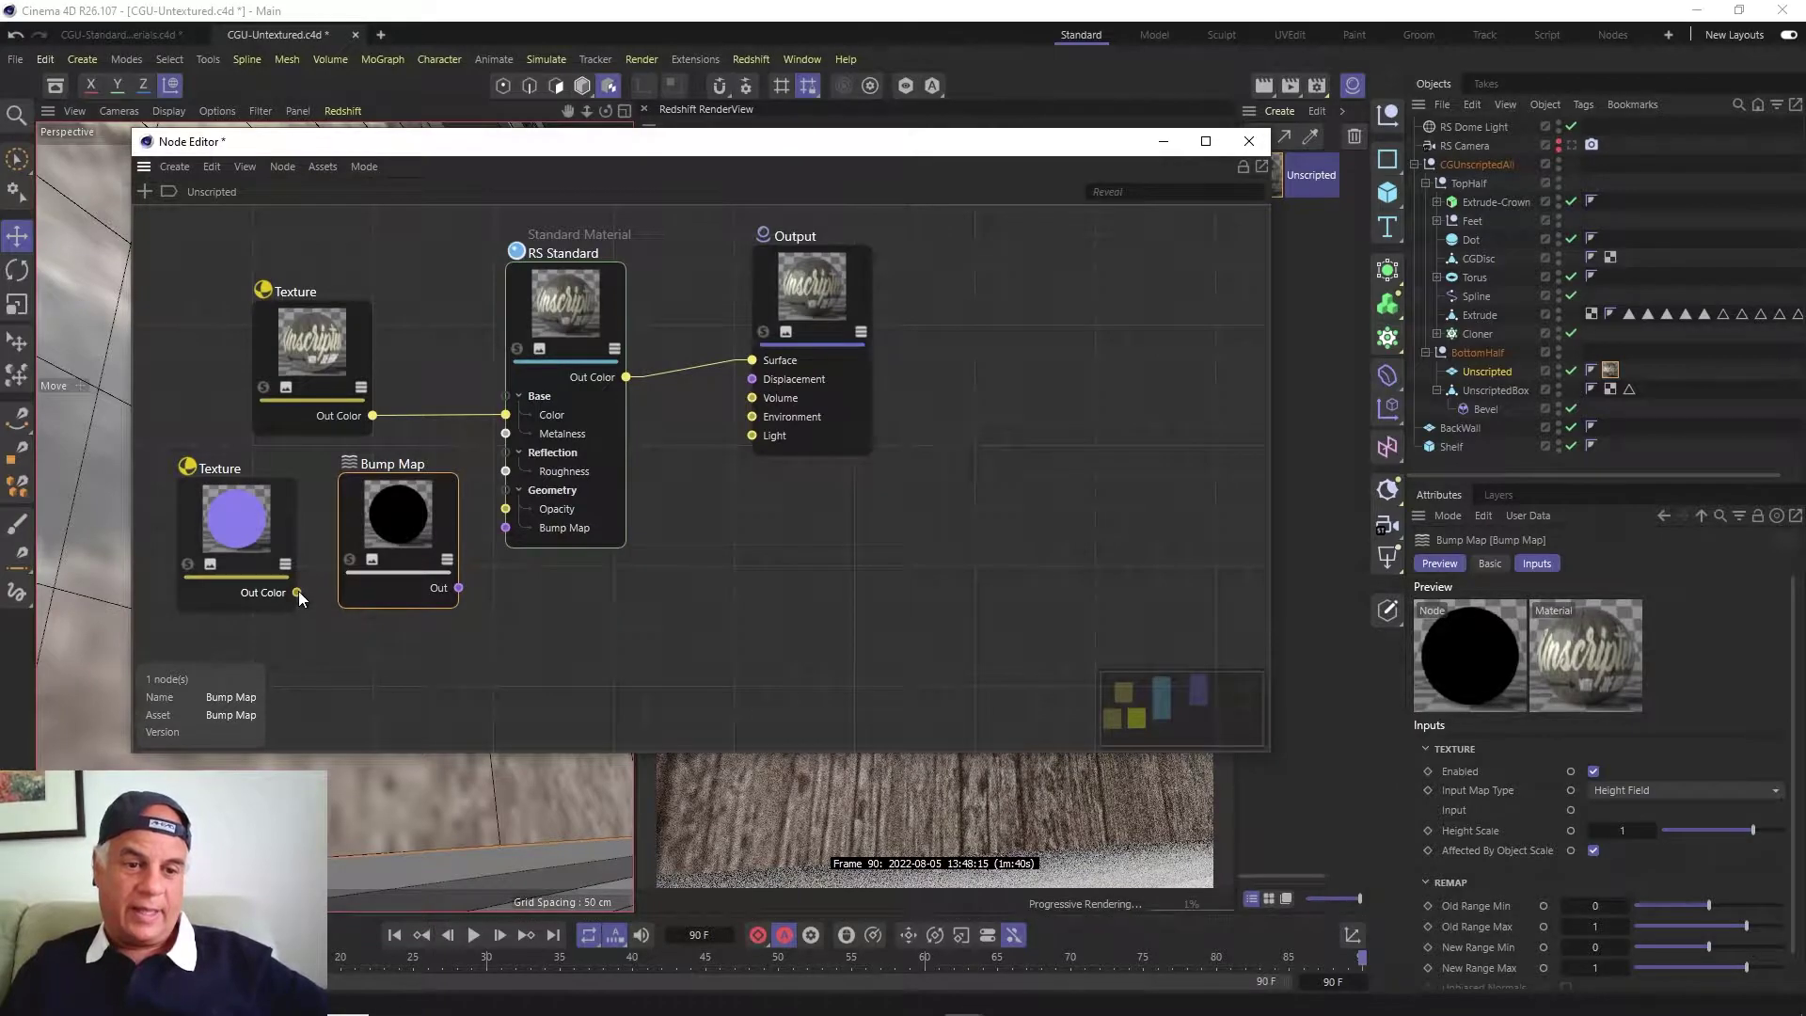
drag(297, 591, 354, 566)
mouse_move(447, 587)
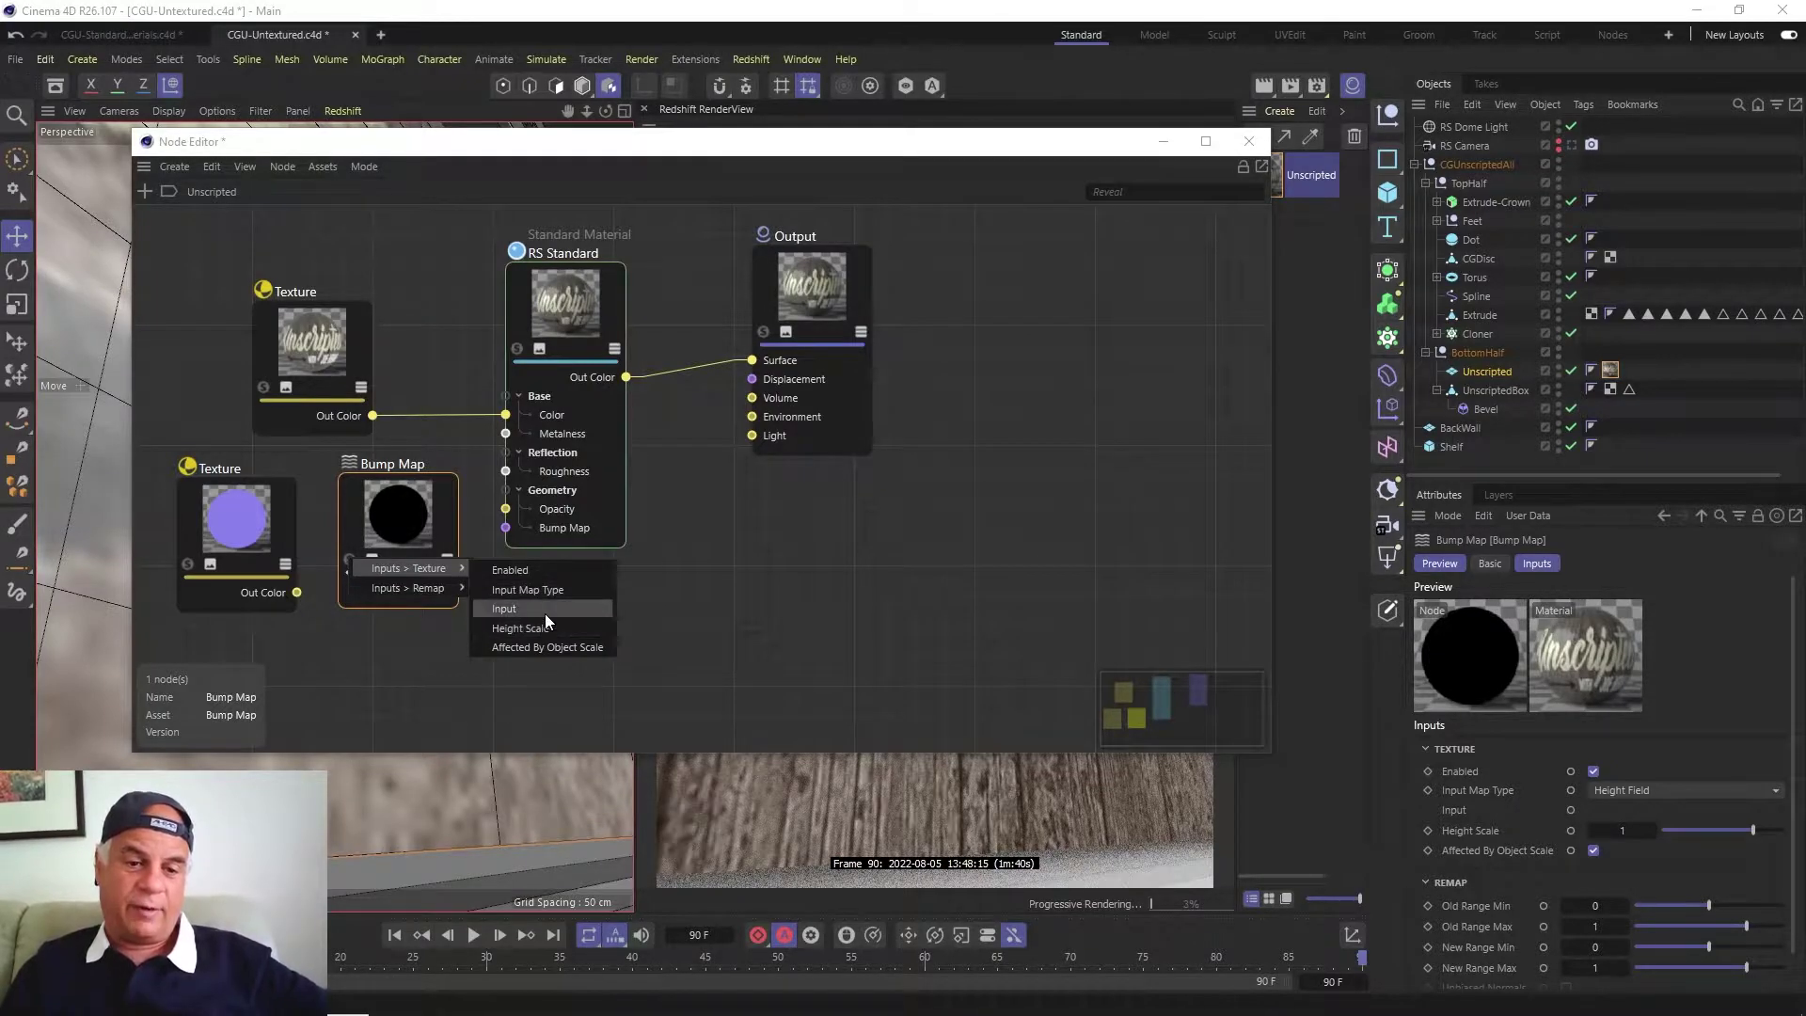
click(545, 610)
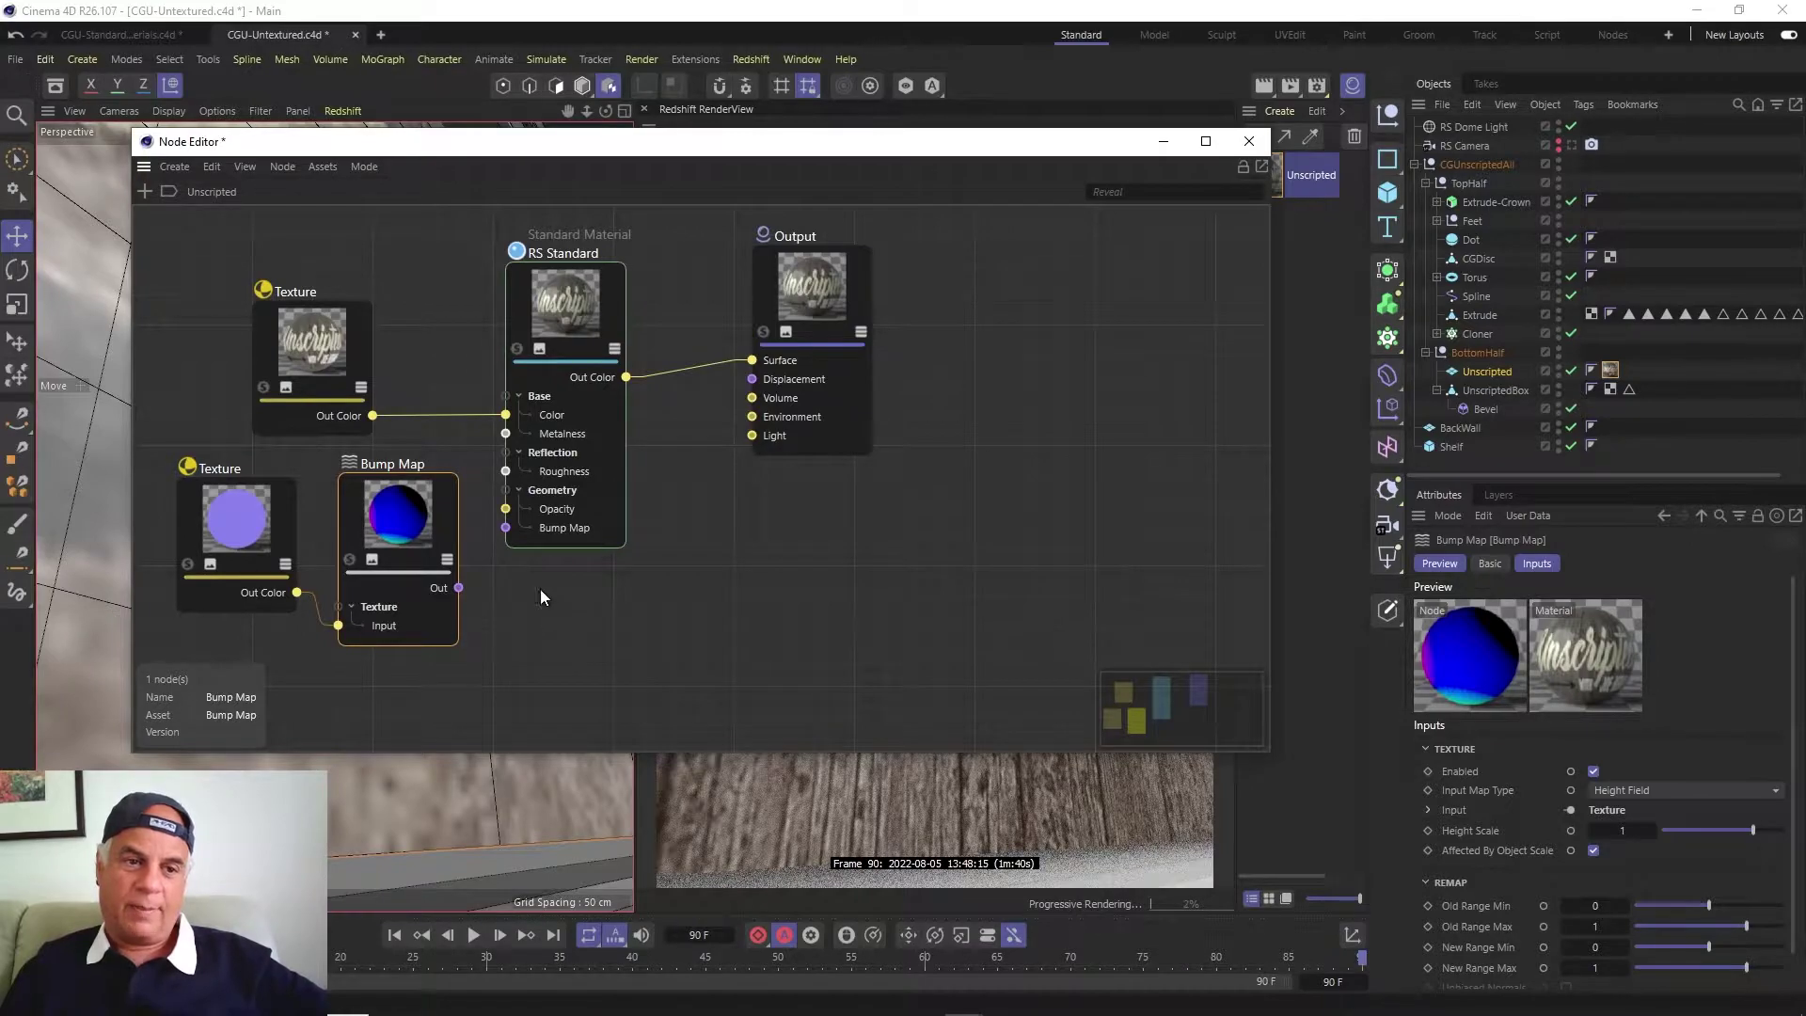
Dismiss the Bump node search and nudge the normal-map Texture and Bump Map nodes up-left.
click(146, 193)
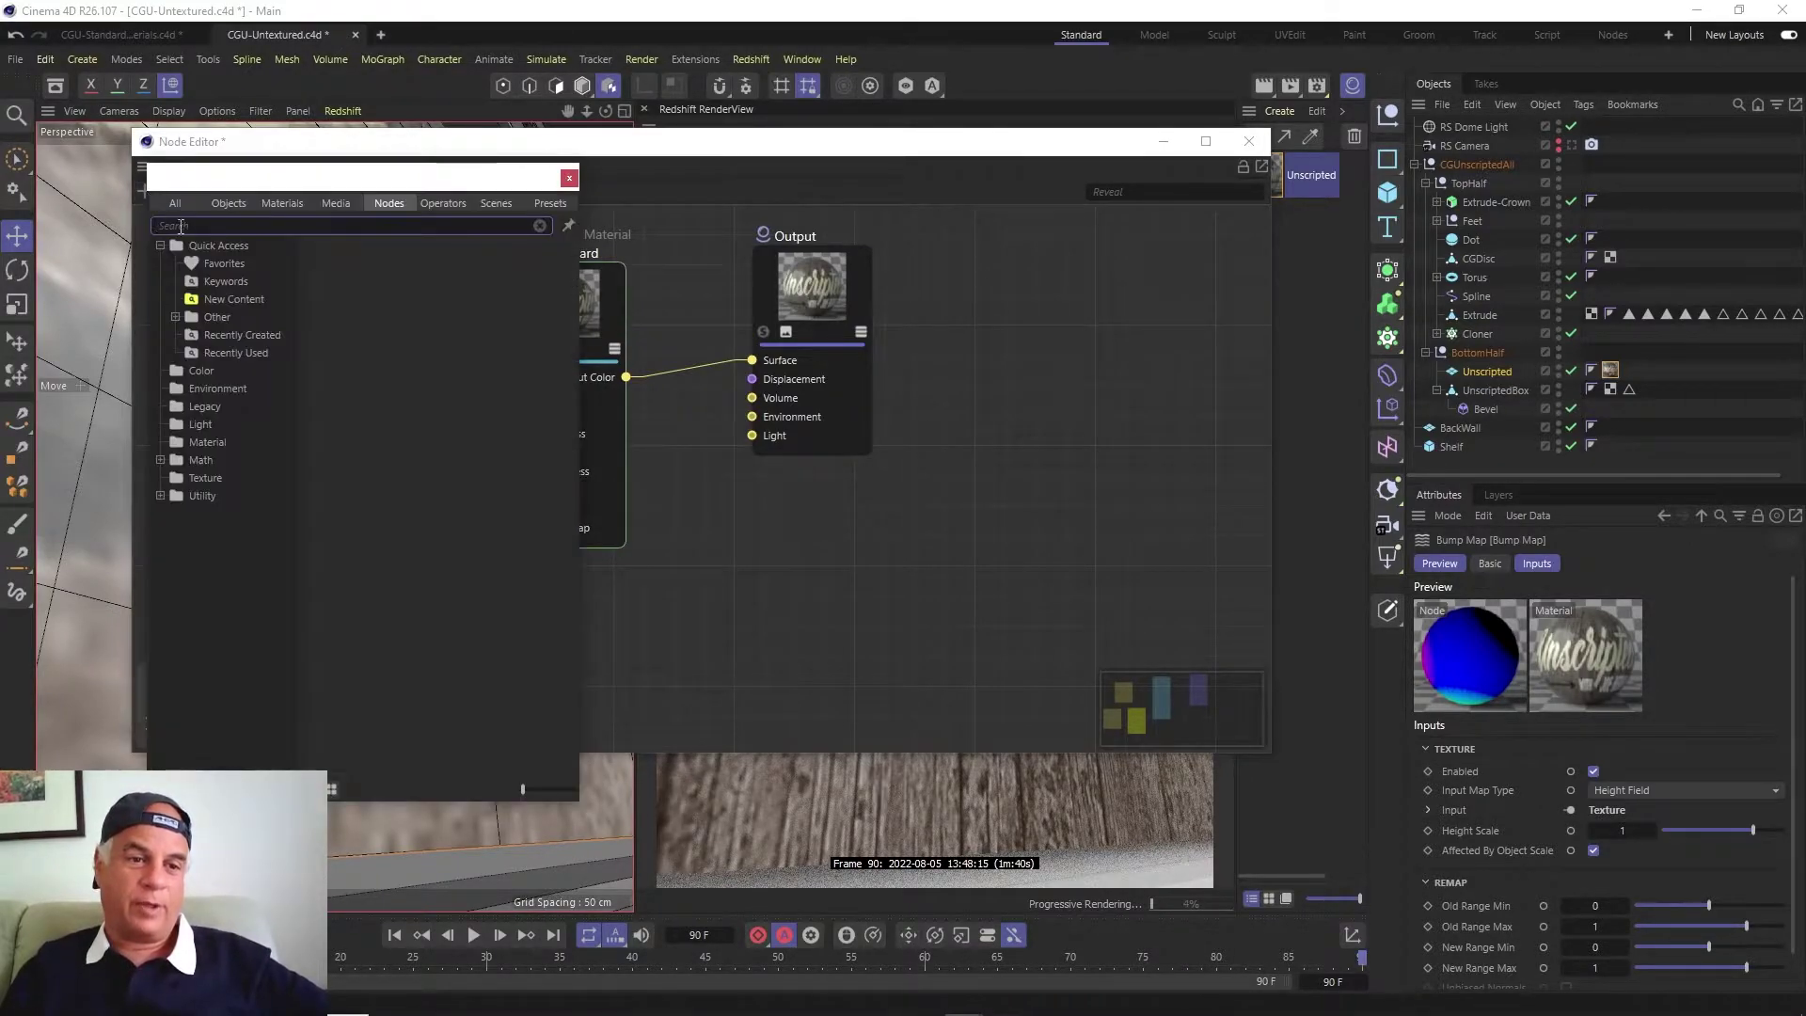
text(Bump)
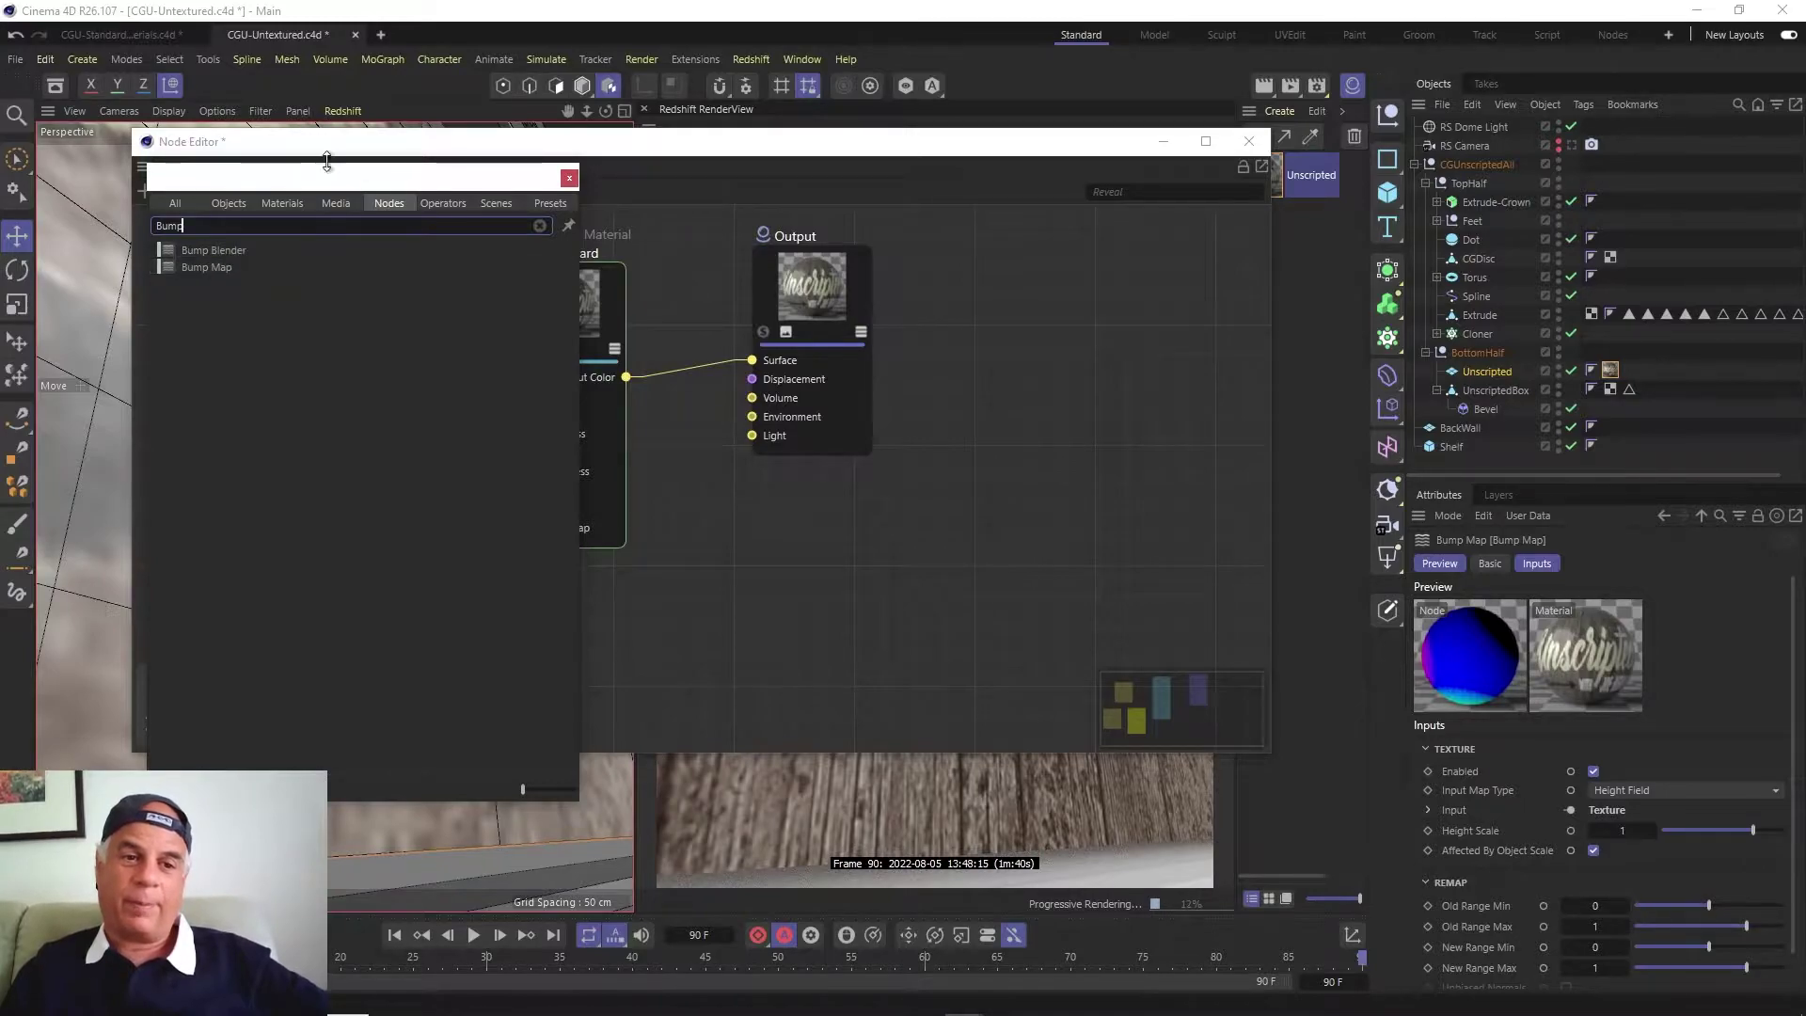
click(567, 183)
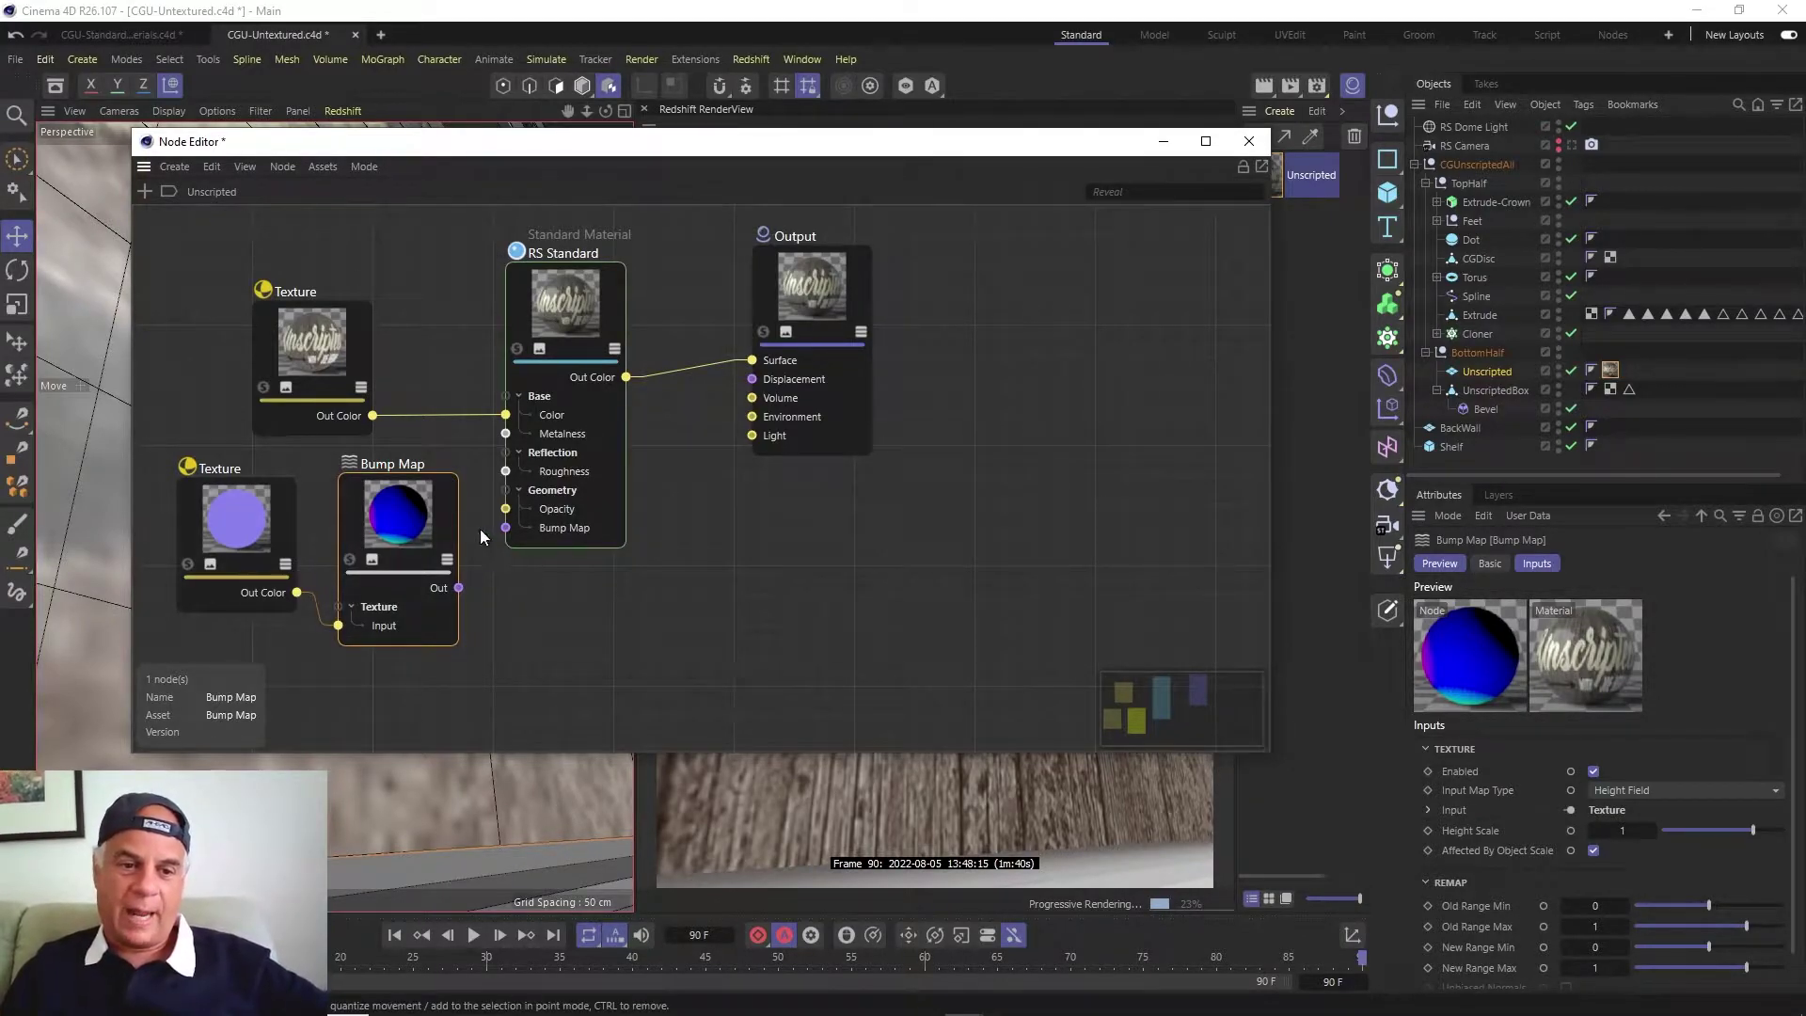
drag(286, 519, 275, 511)
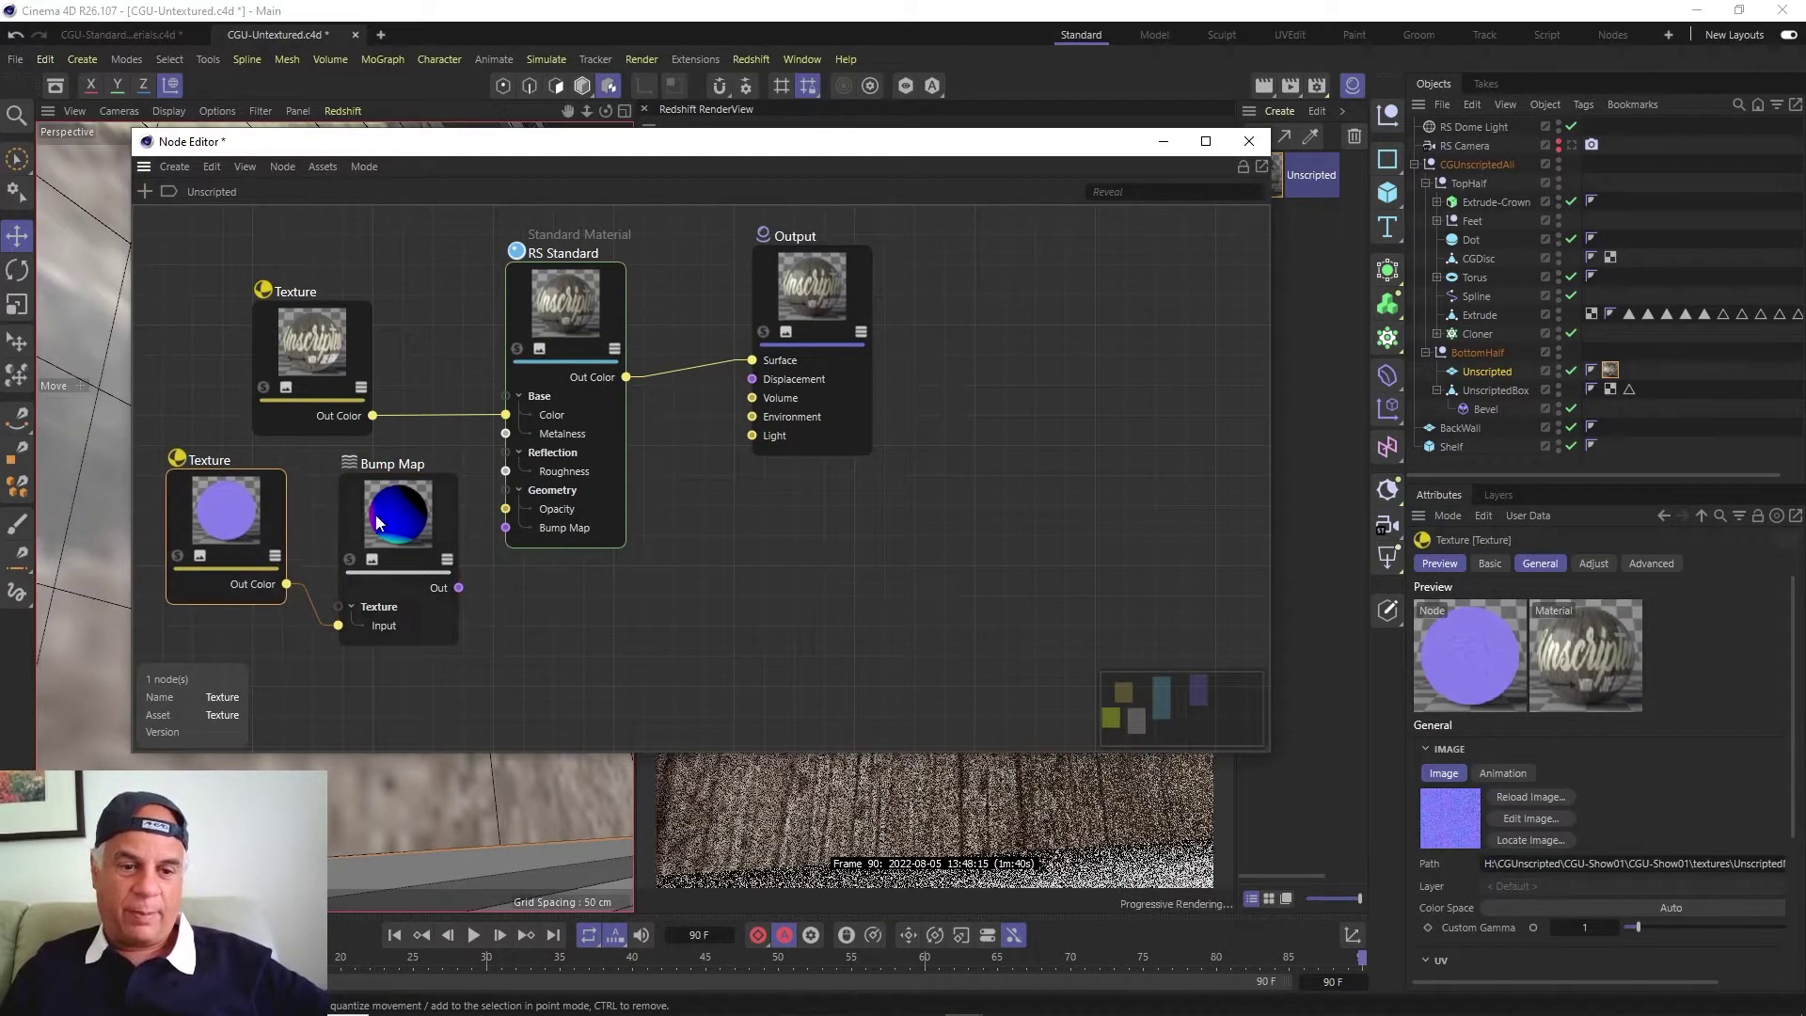
drag(445, 519, 438, 505)
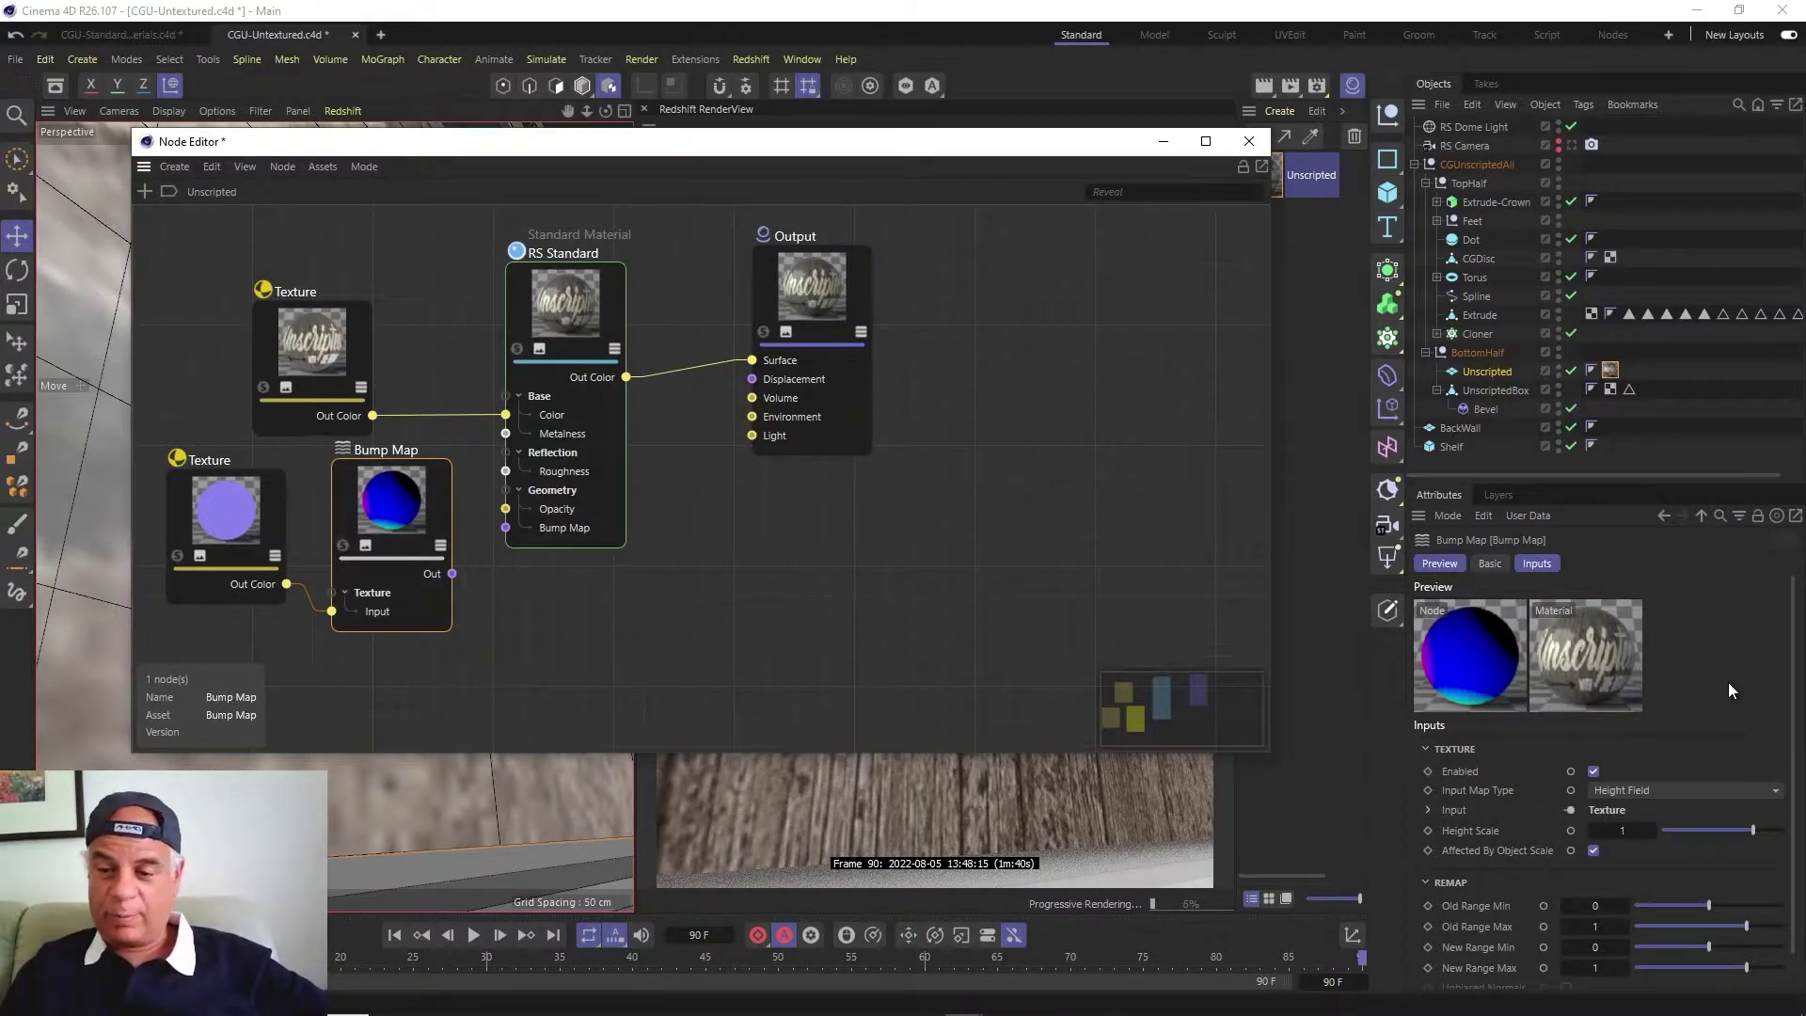
Change the Bump Map's Input Map Type from Height Field to Tangent-Space Normal.
click(1639, 794)
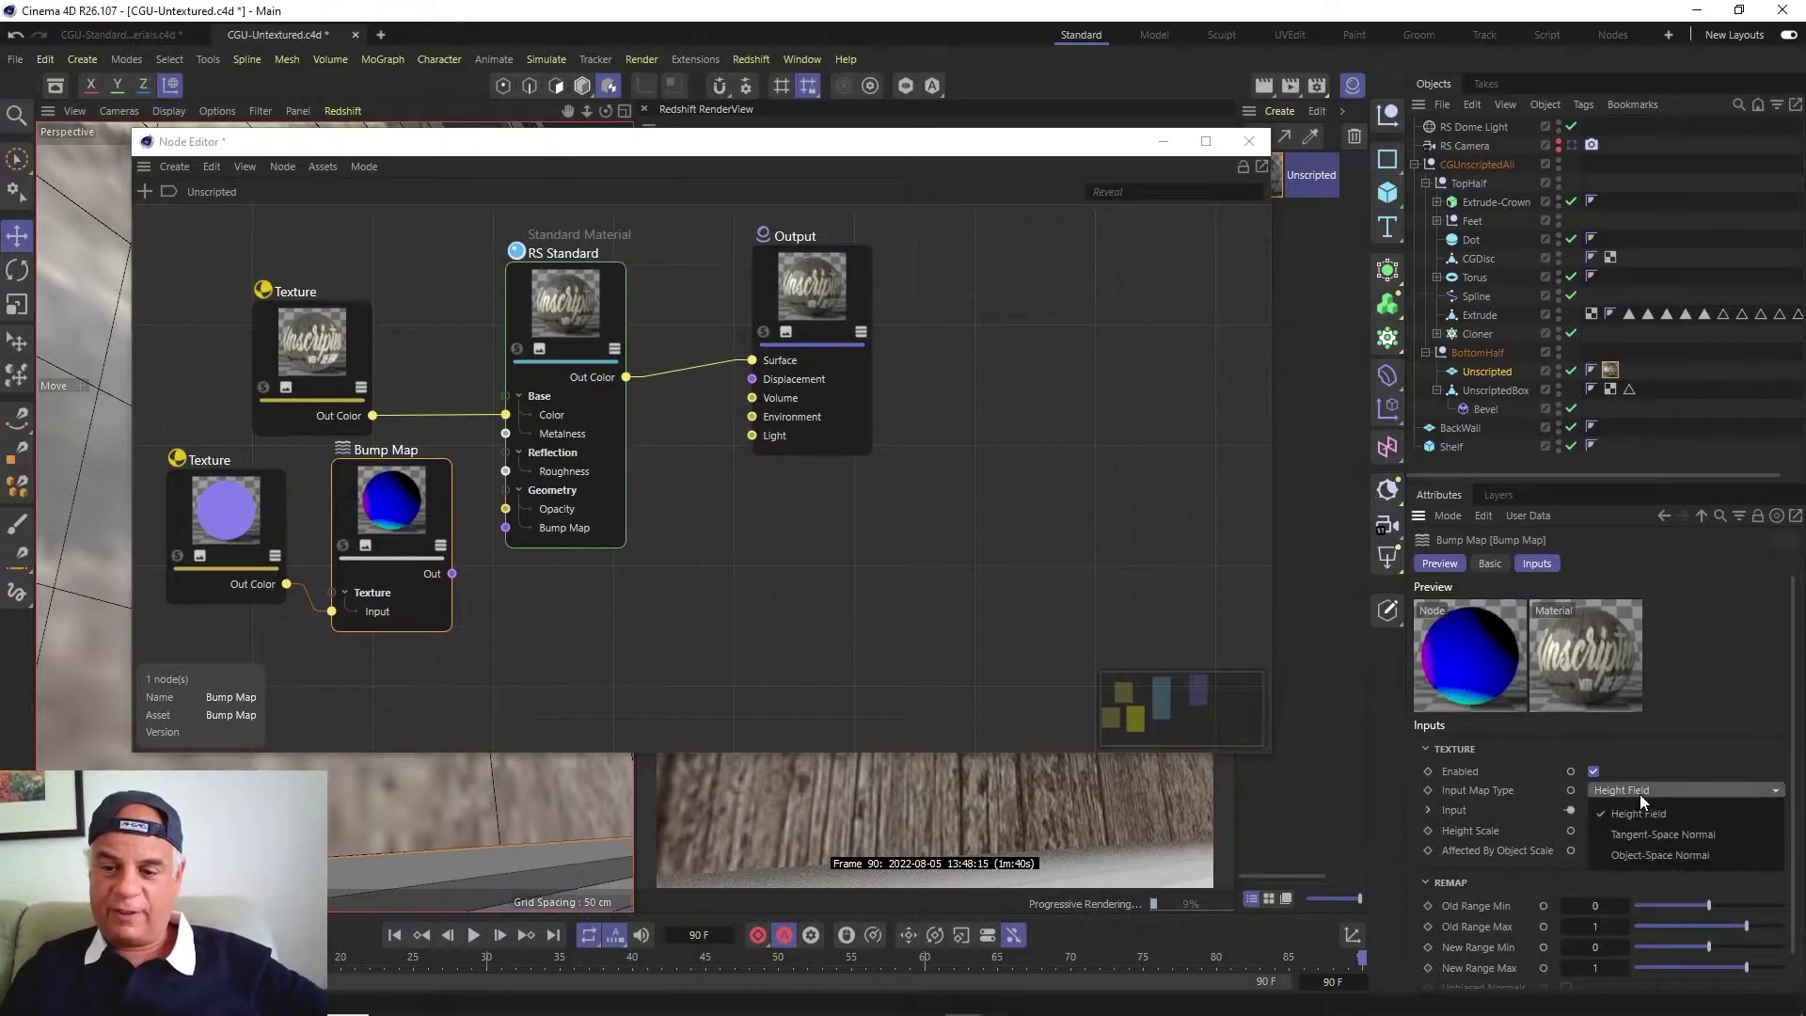
click(1674, 835)
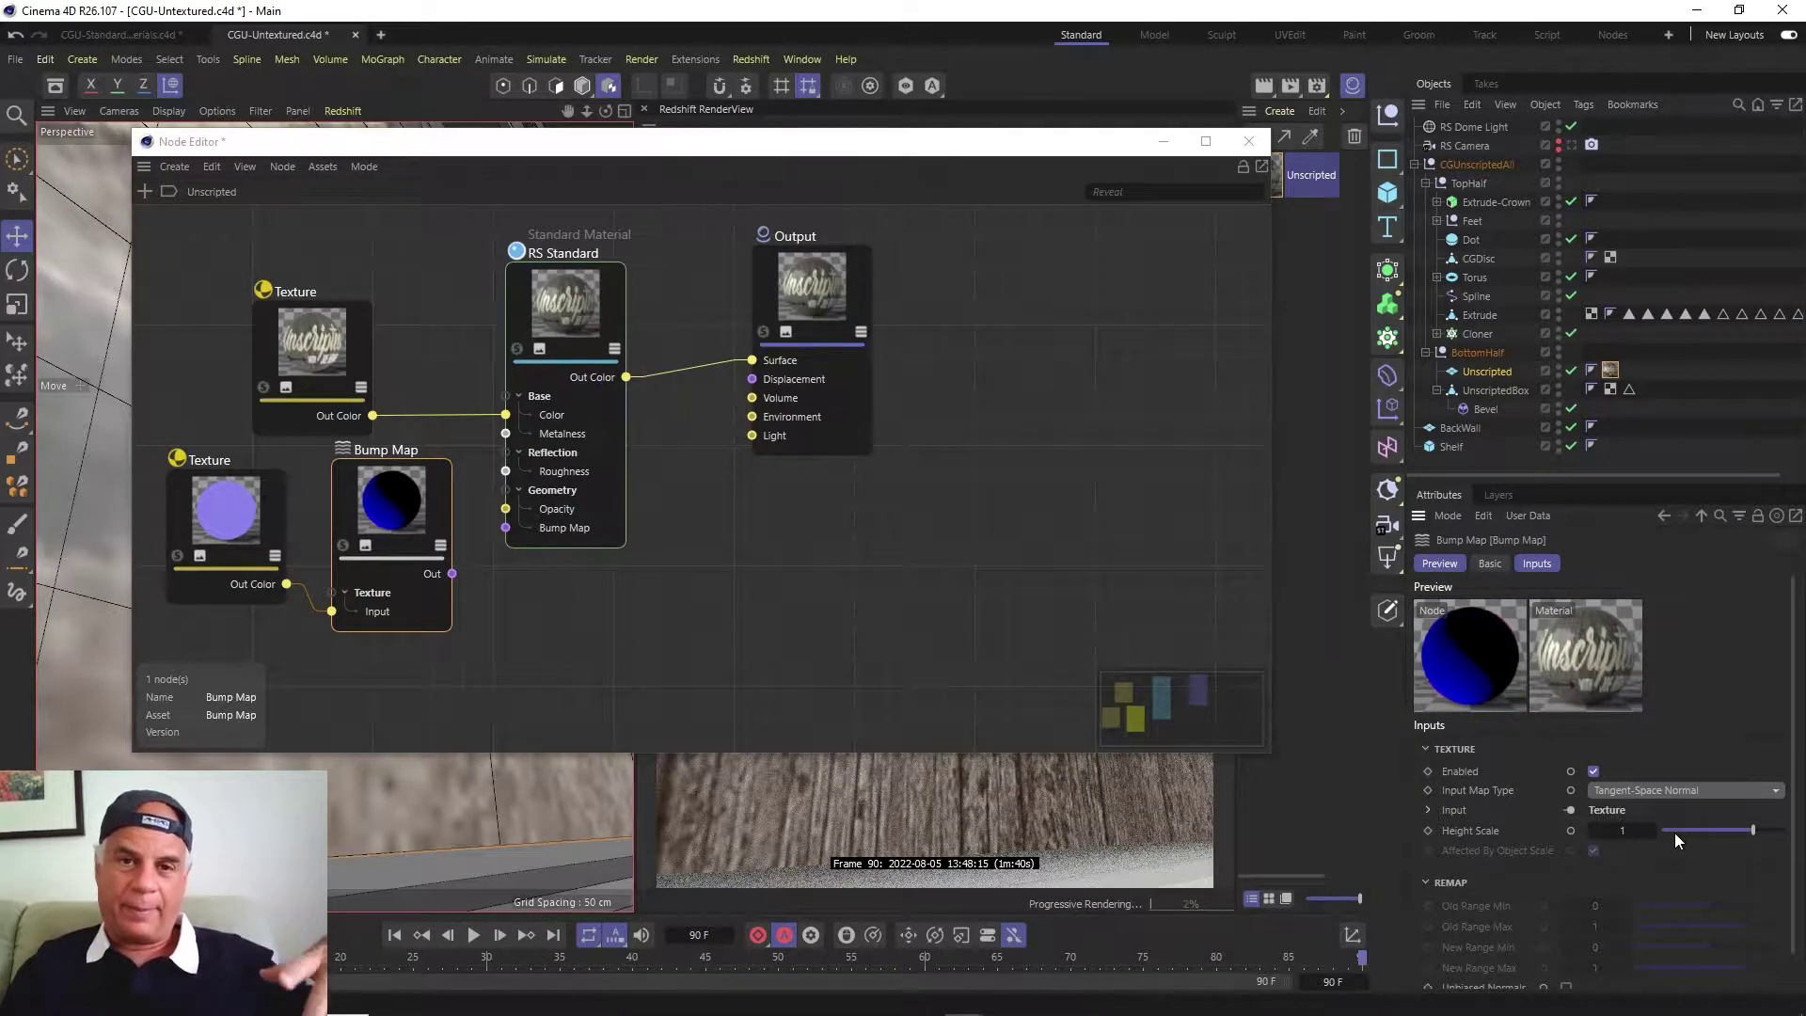
Wire Bump Map's Out into RS Standard's Bump Map input and check the render.
drag(665, 146, 471, 170)
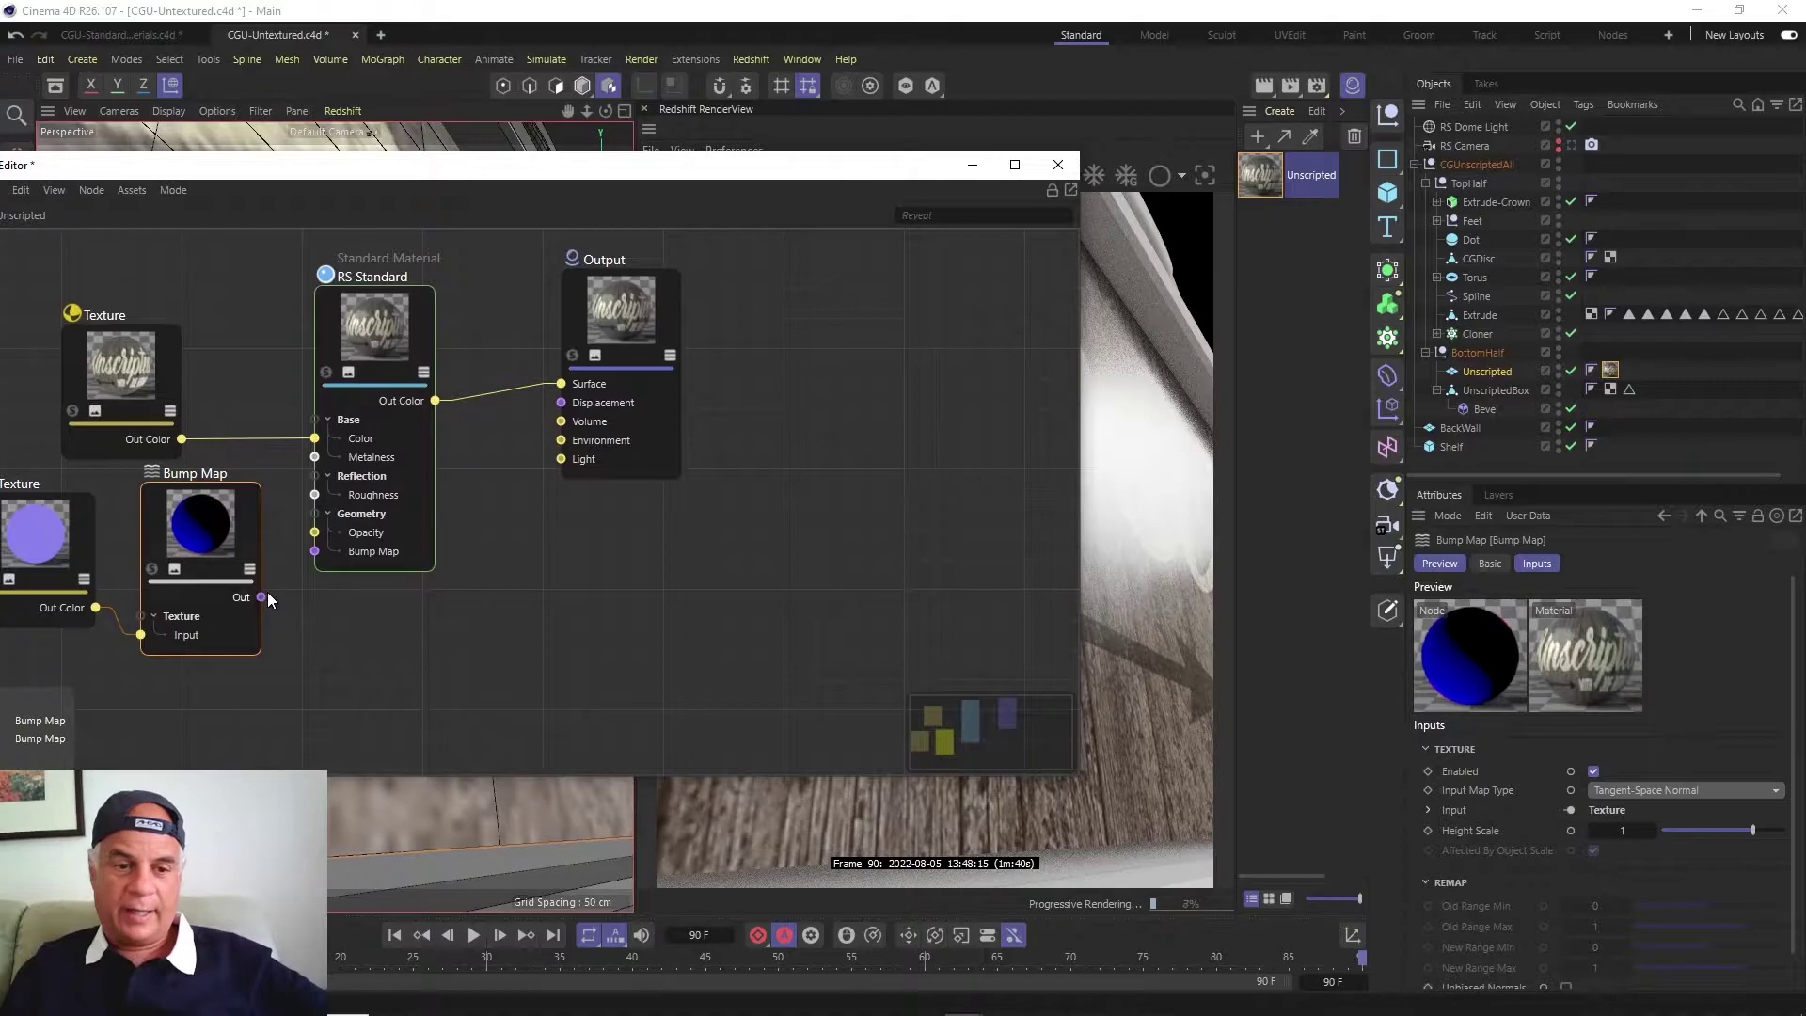
drag(263, 598, 316, 551)
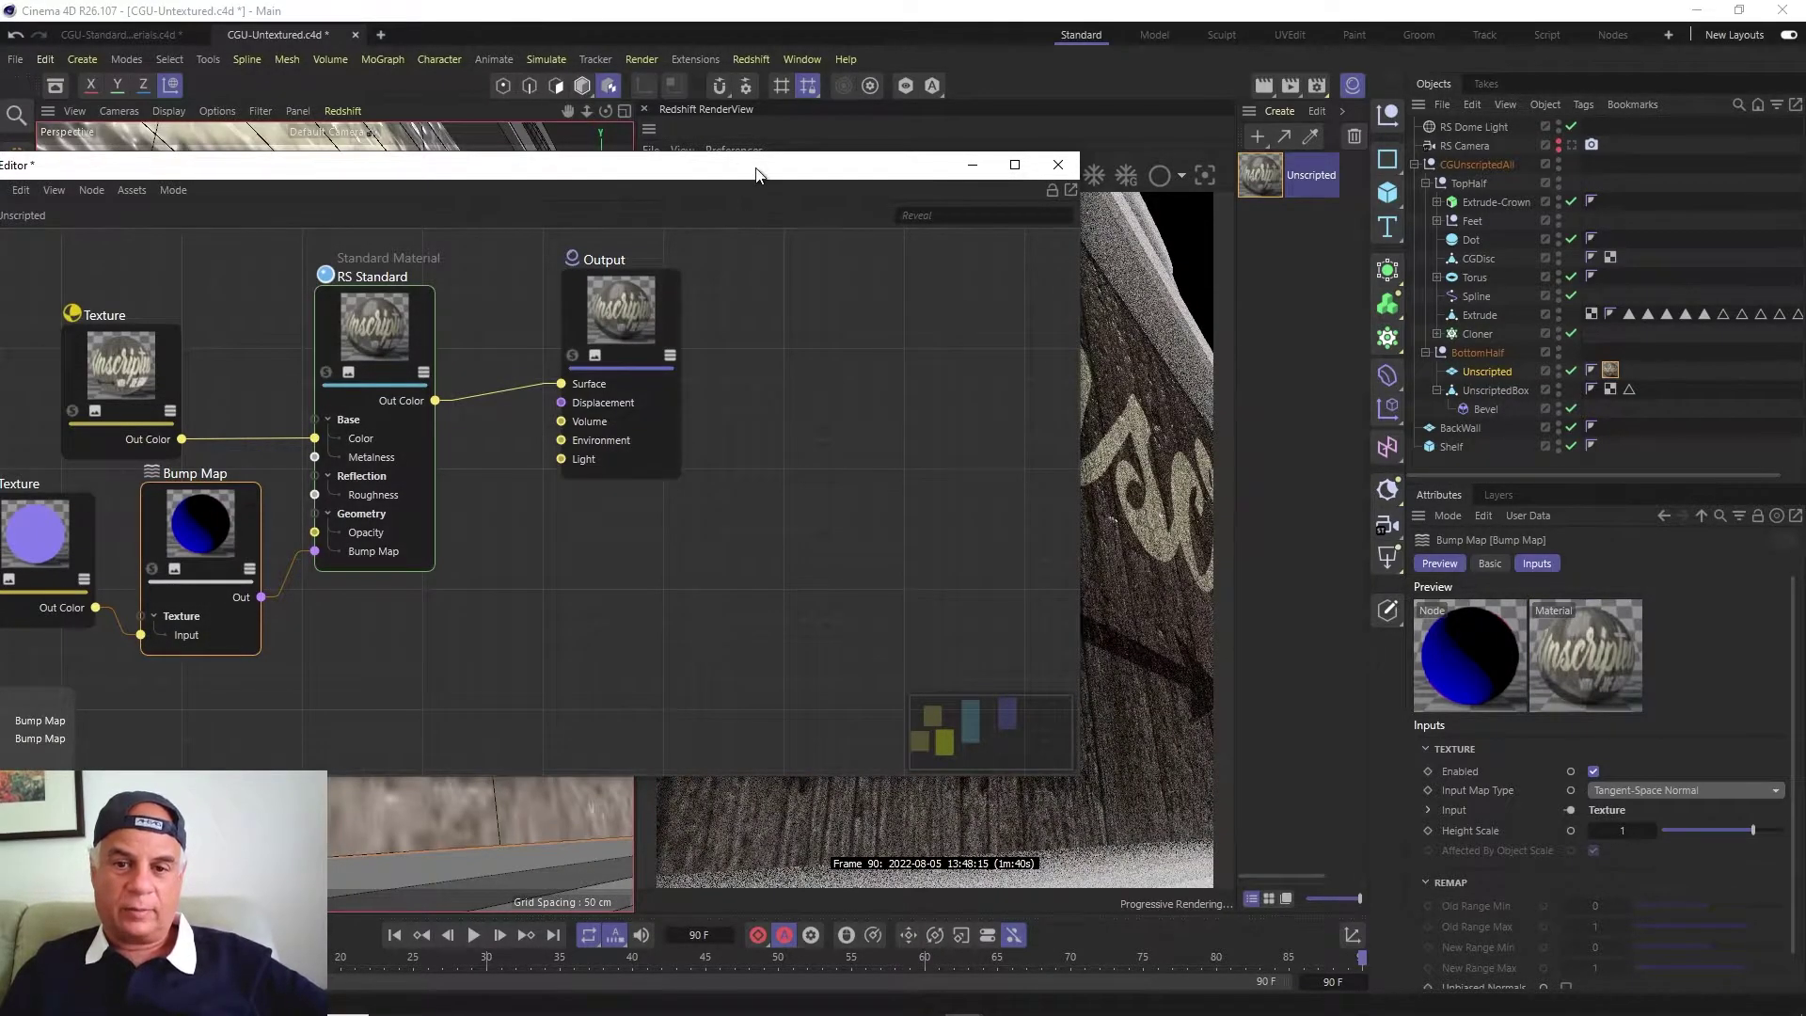
drag(756, 175, 843, 154)
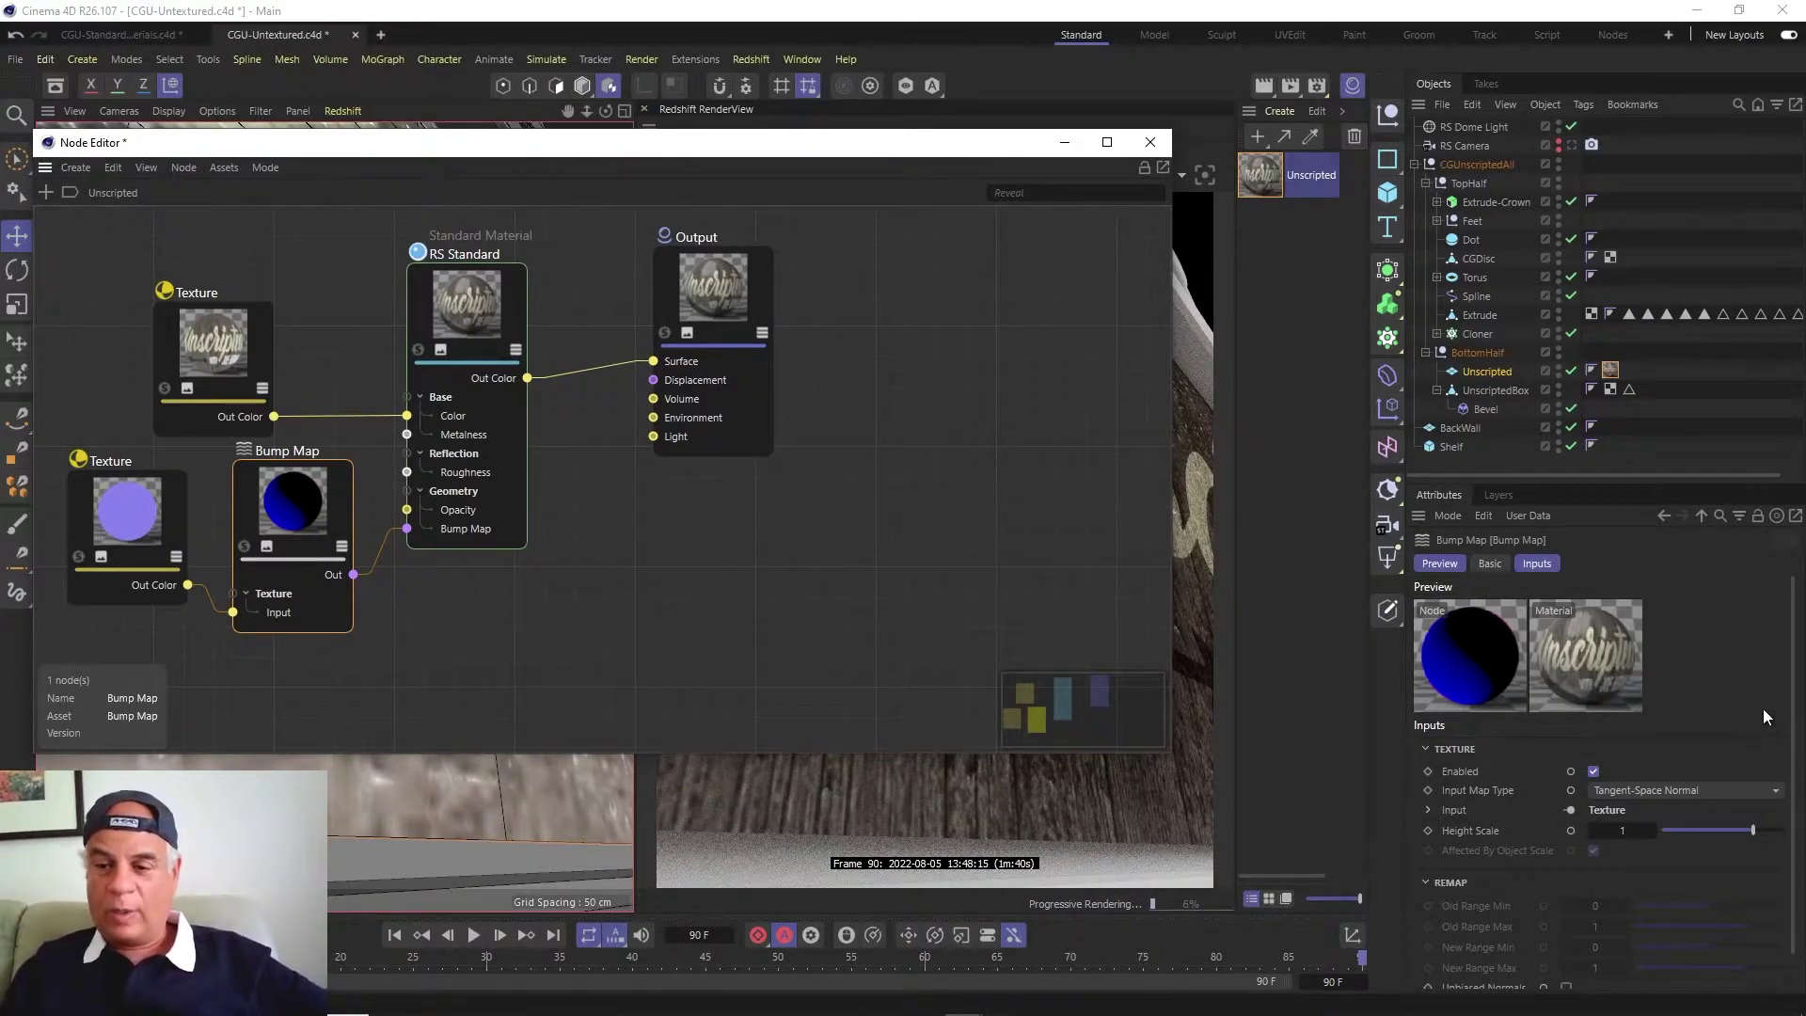
scroll(1793, 723, down, 1)
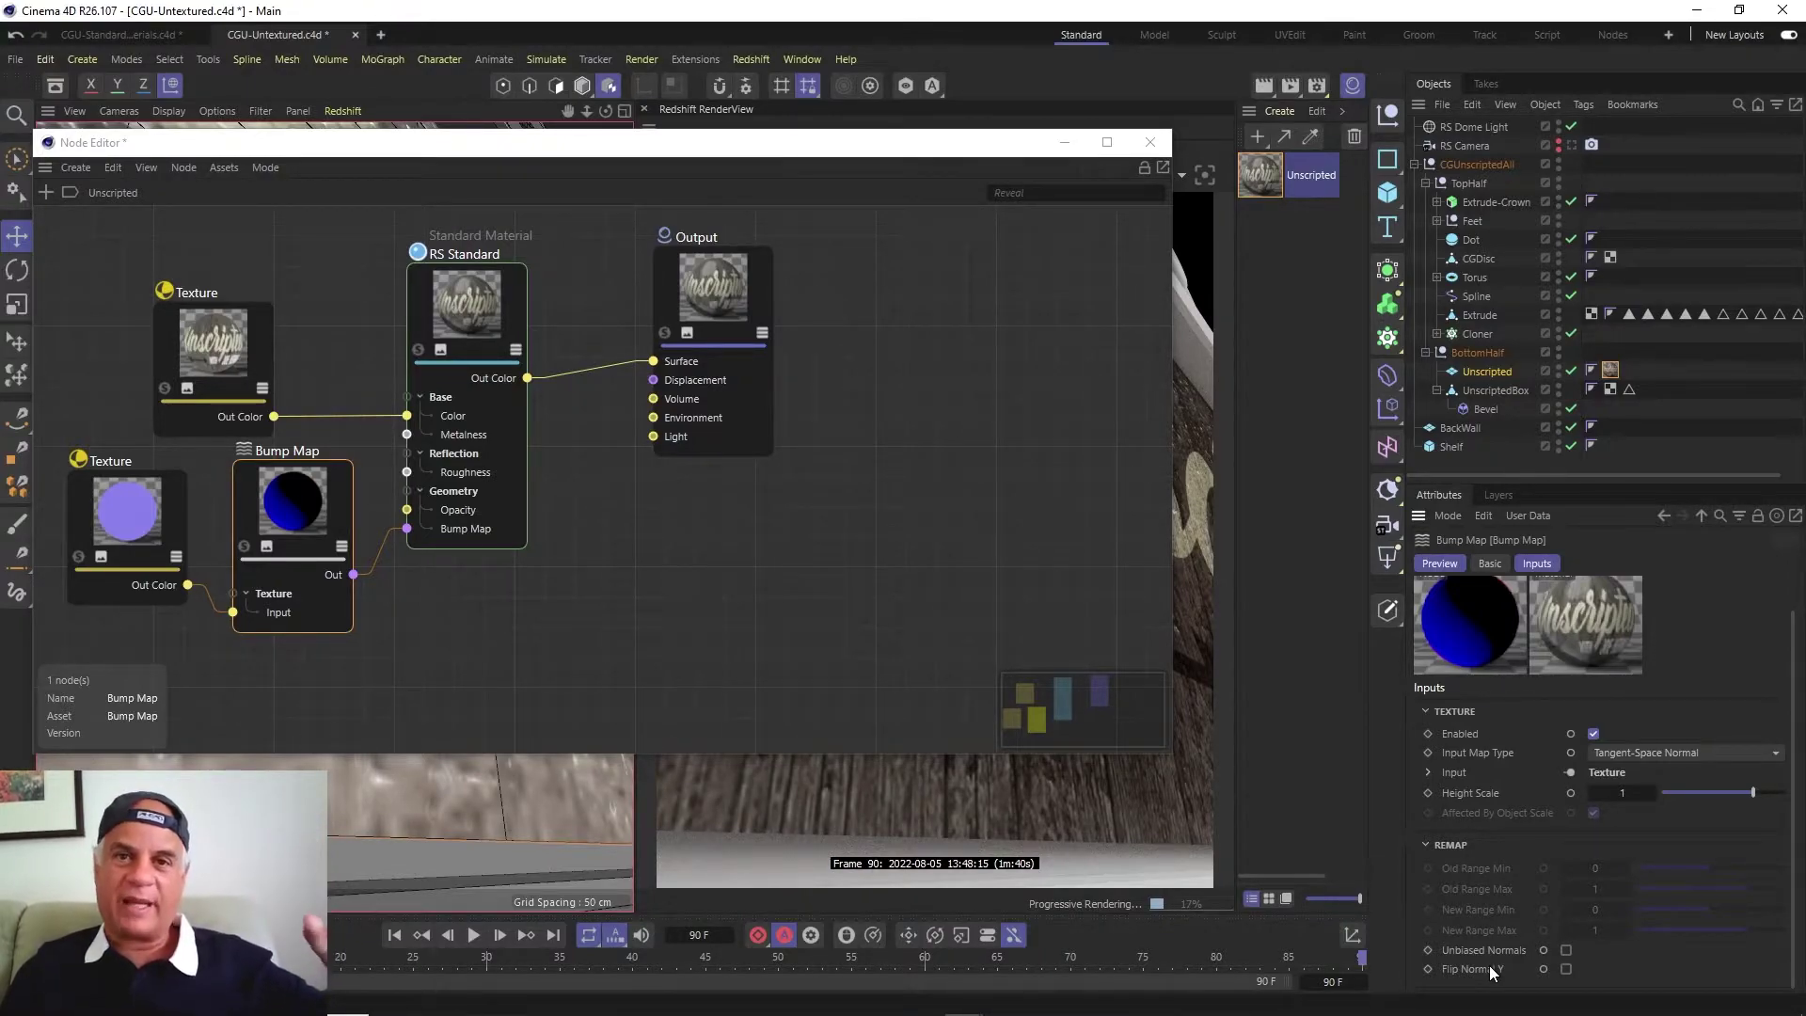
Enable Flip Normal Y on the Bump Map and orbit to view the bumpy wood render.
click(1566, 969)
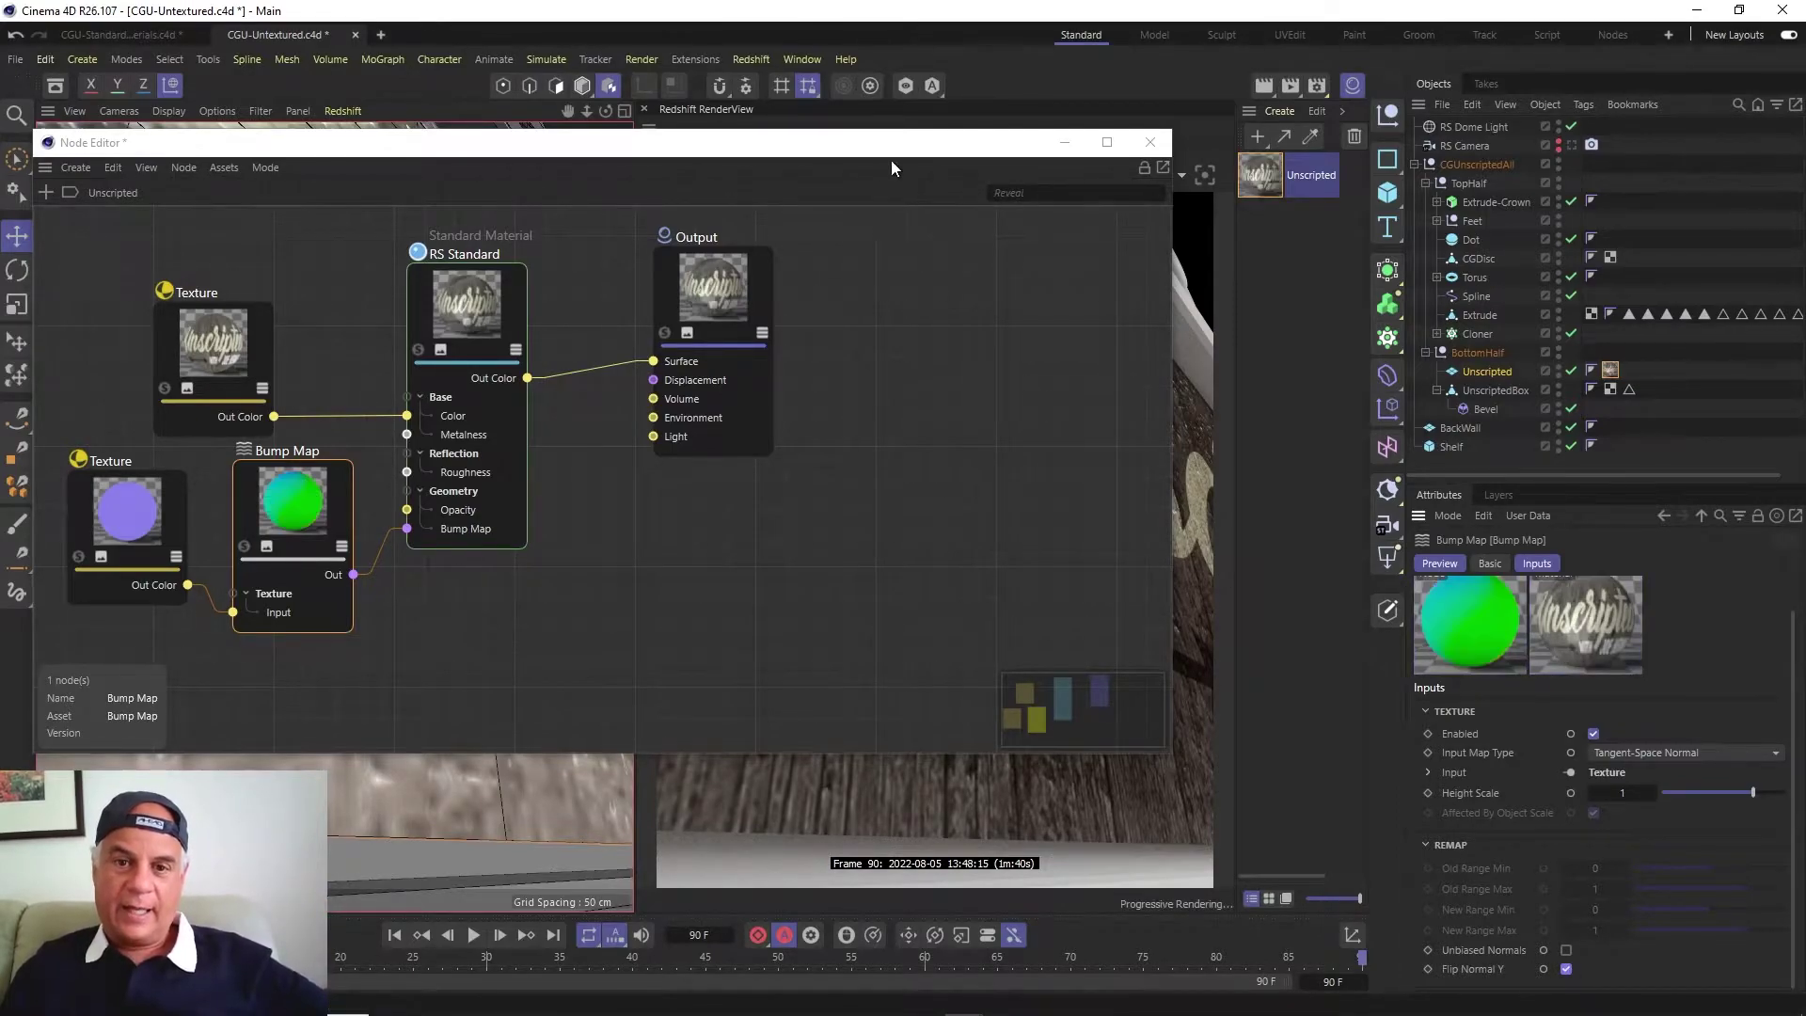
drag(897, 152, 371, 705)
alt+drag(395, 348, 501, 416)
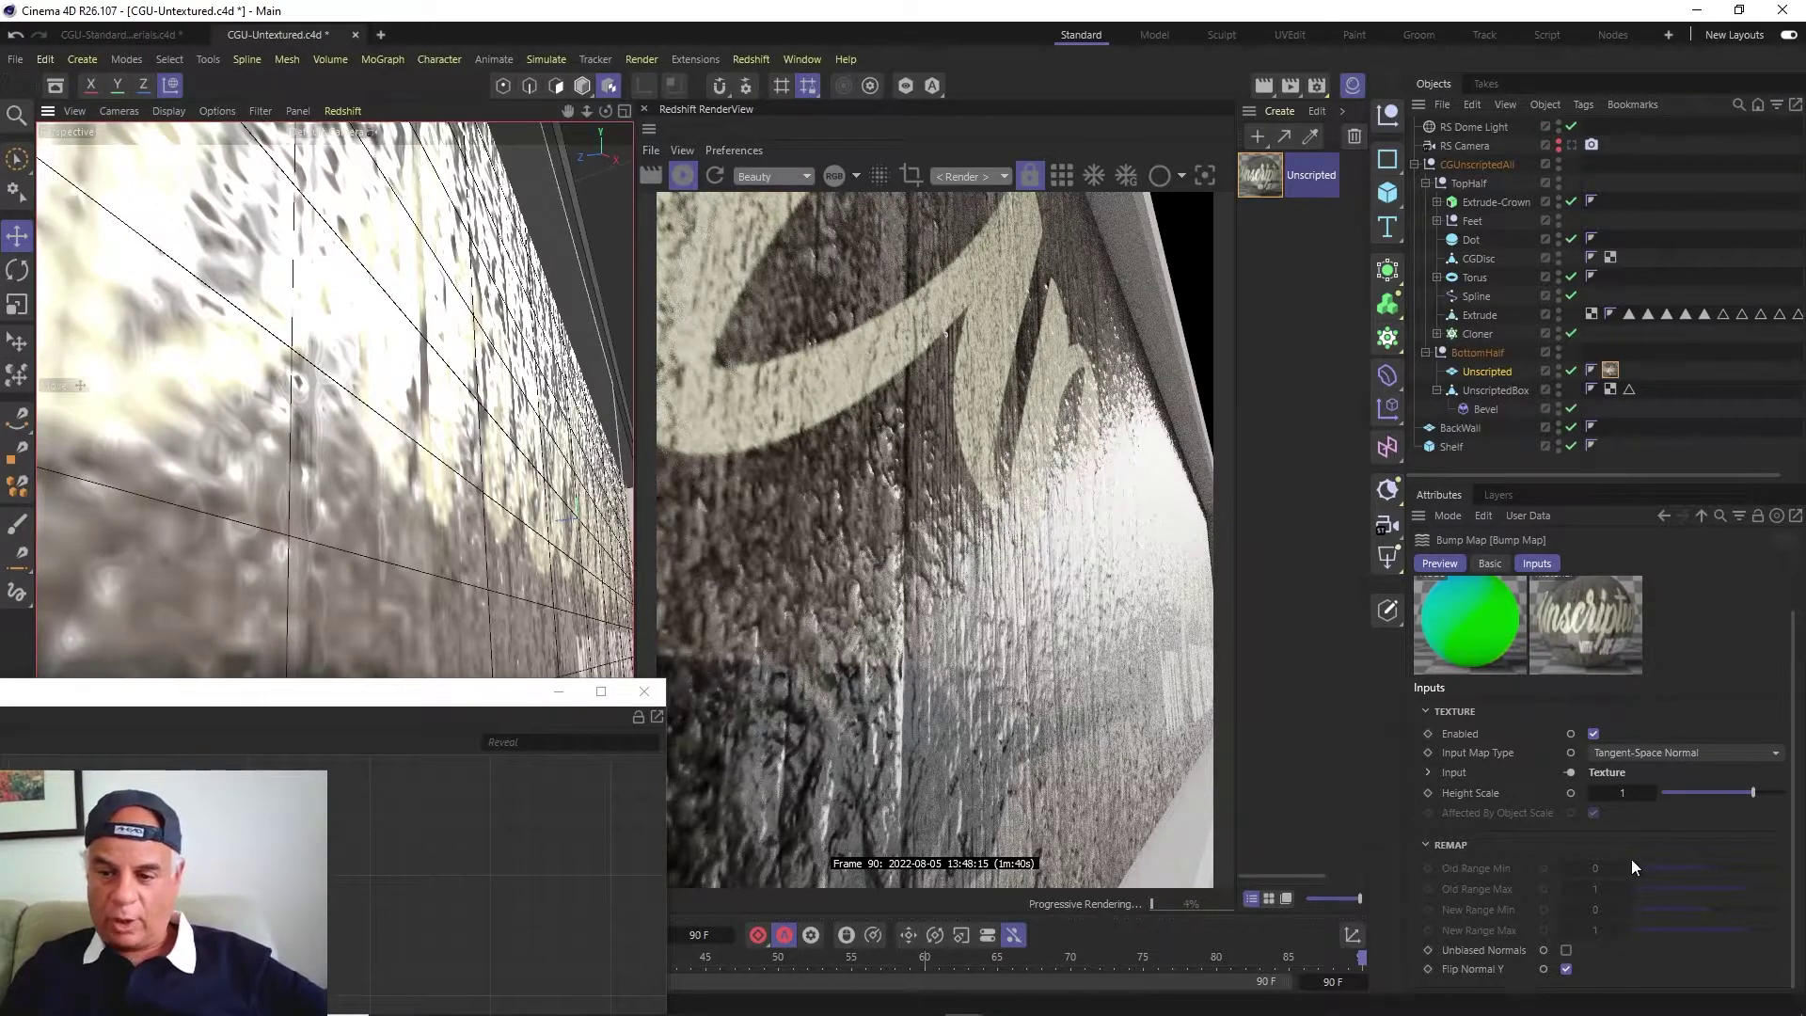
Try Bump Map Height Scale values 0.66, 1 and 0.25, then settle on 0.5.
click(1624, 792)
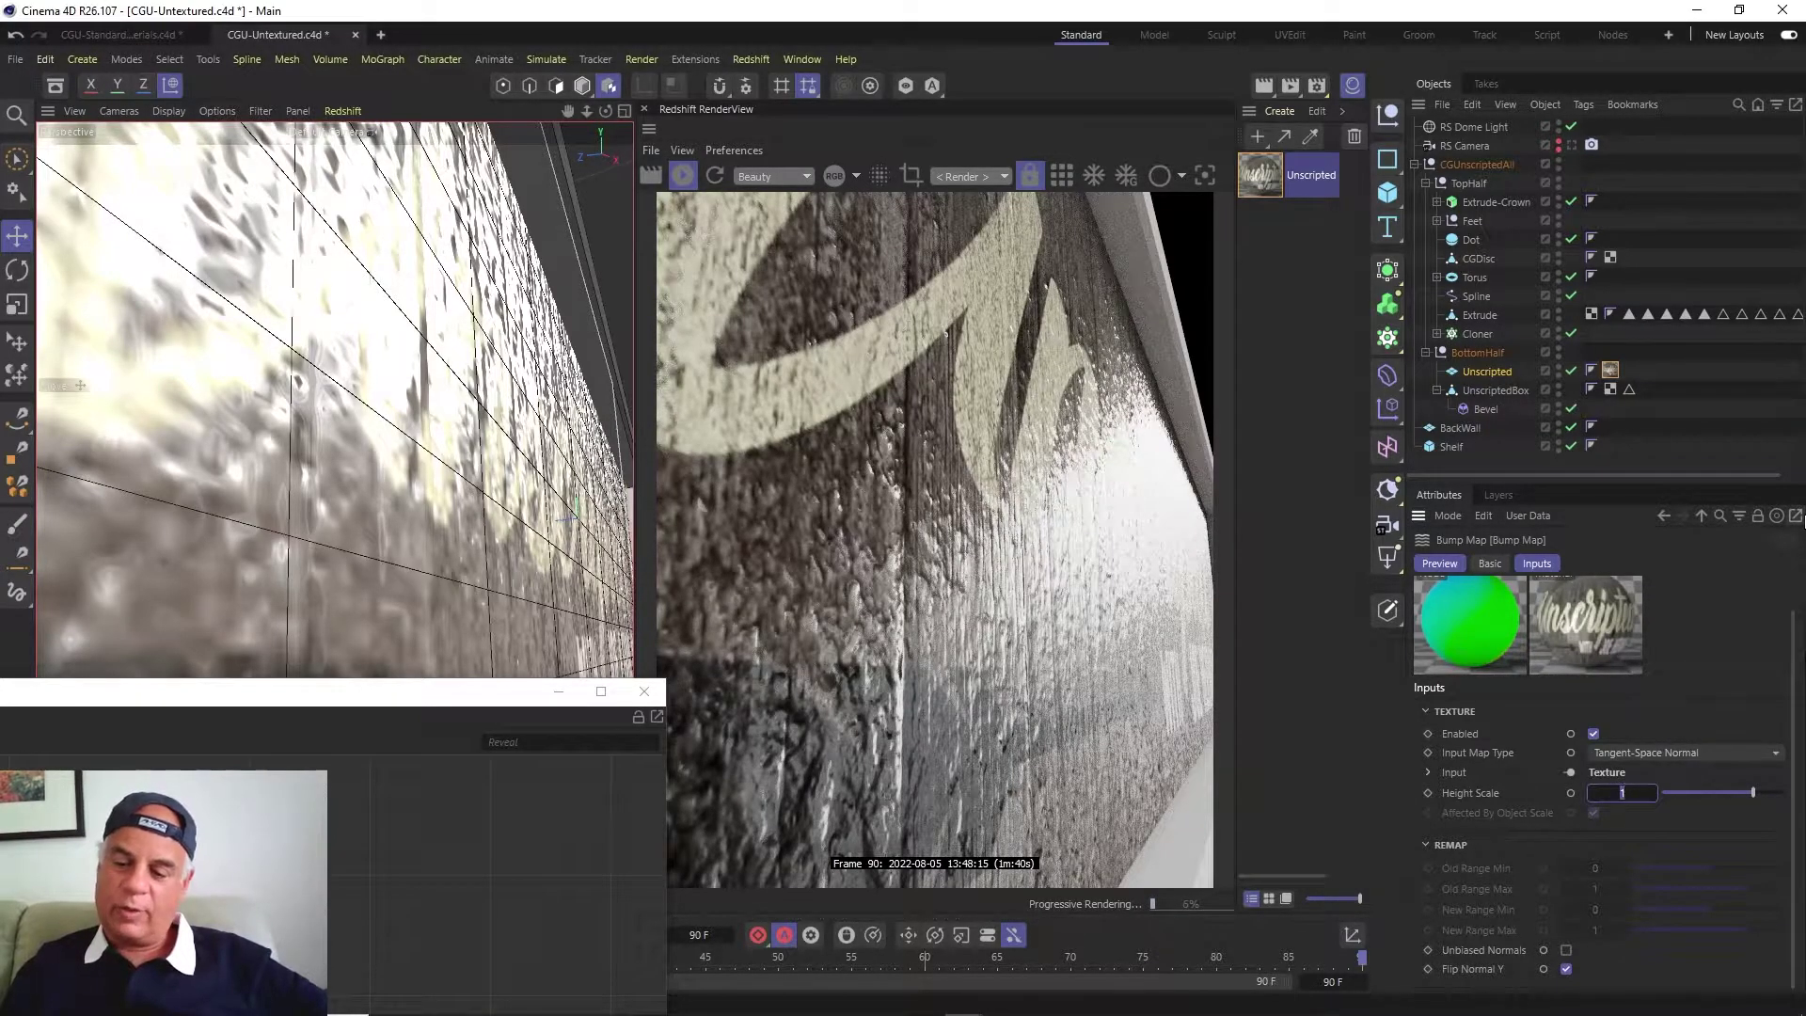
text(.66)
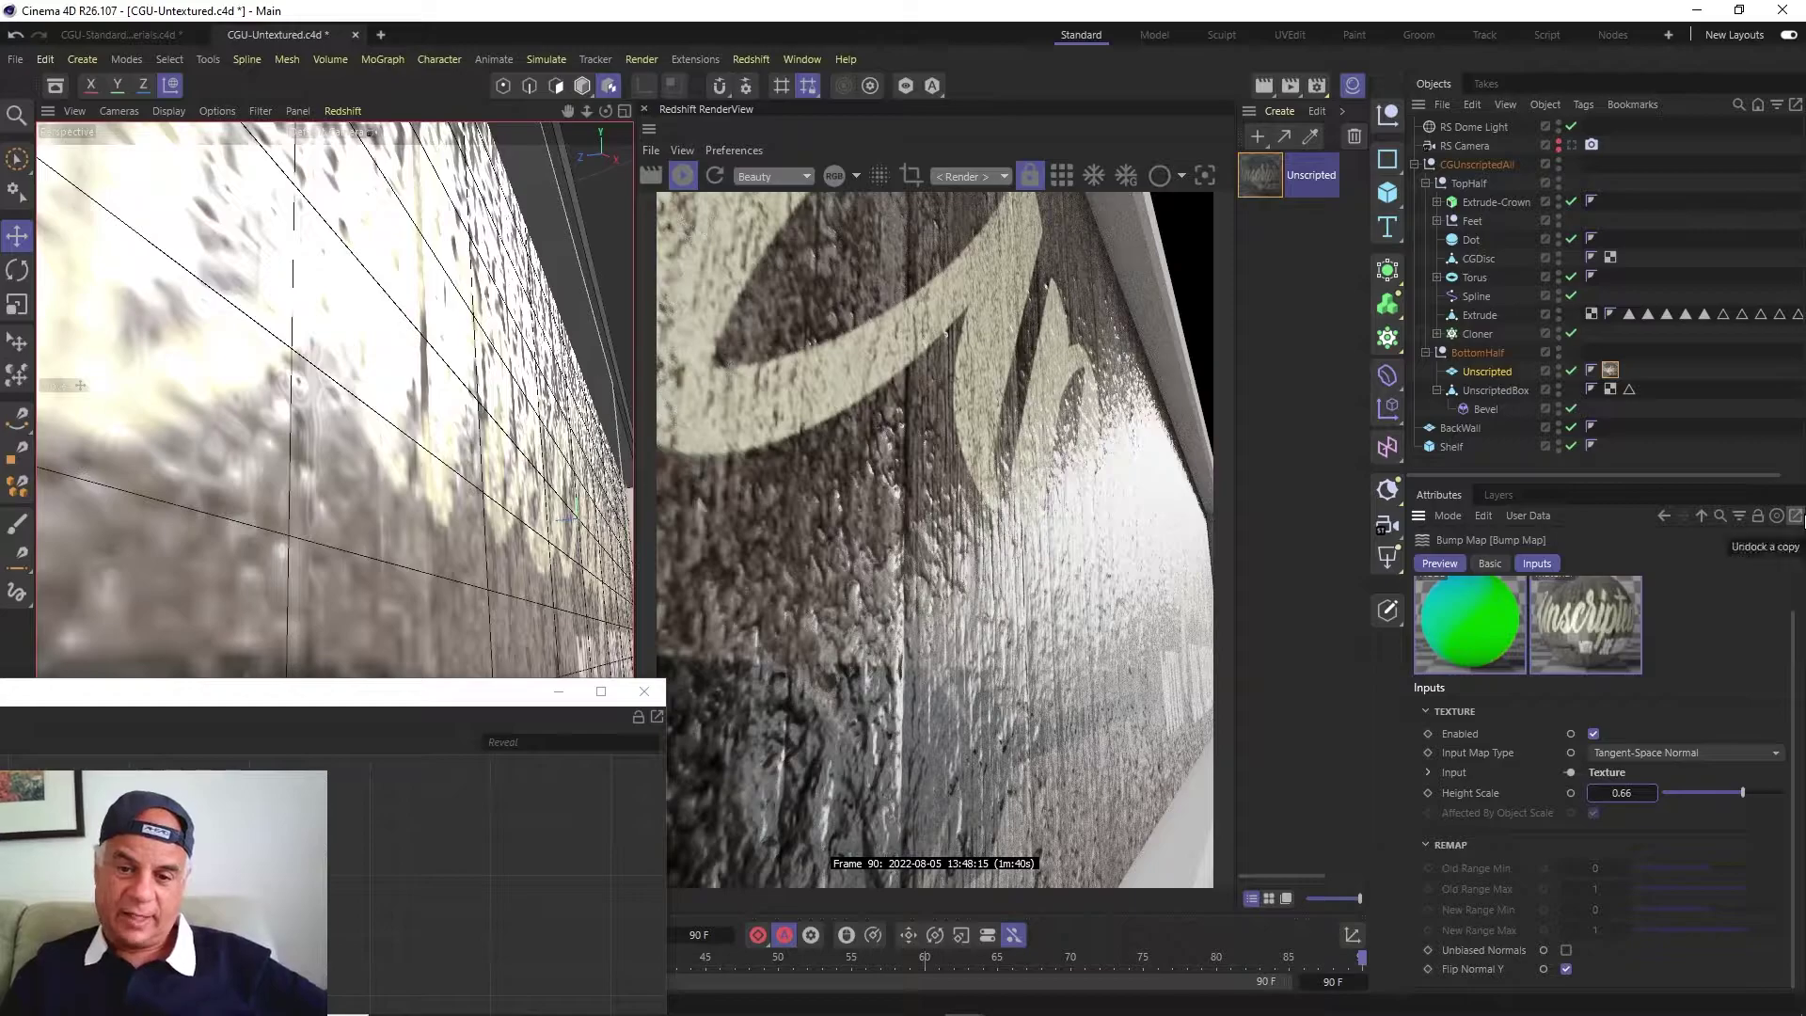
key(Return)
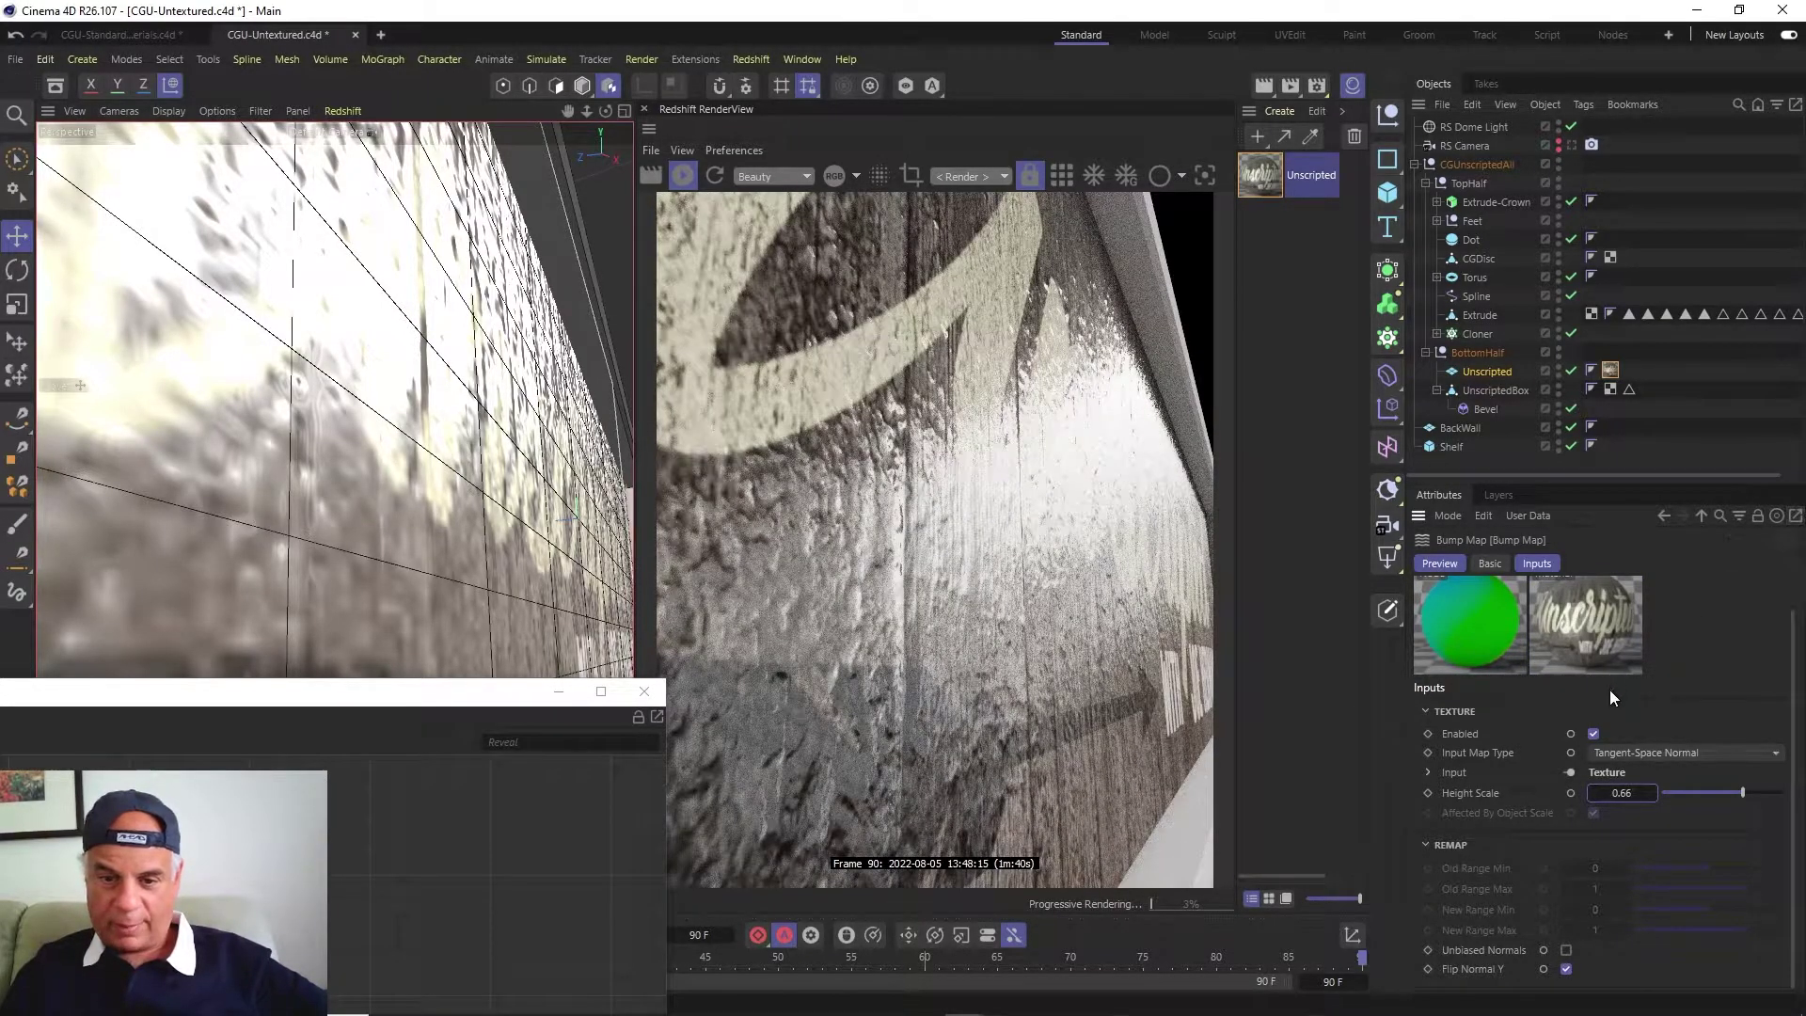
text(1)
key(Return)
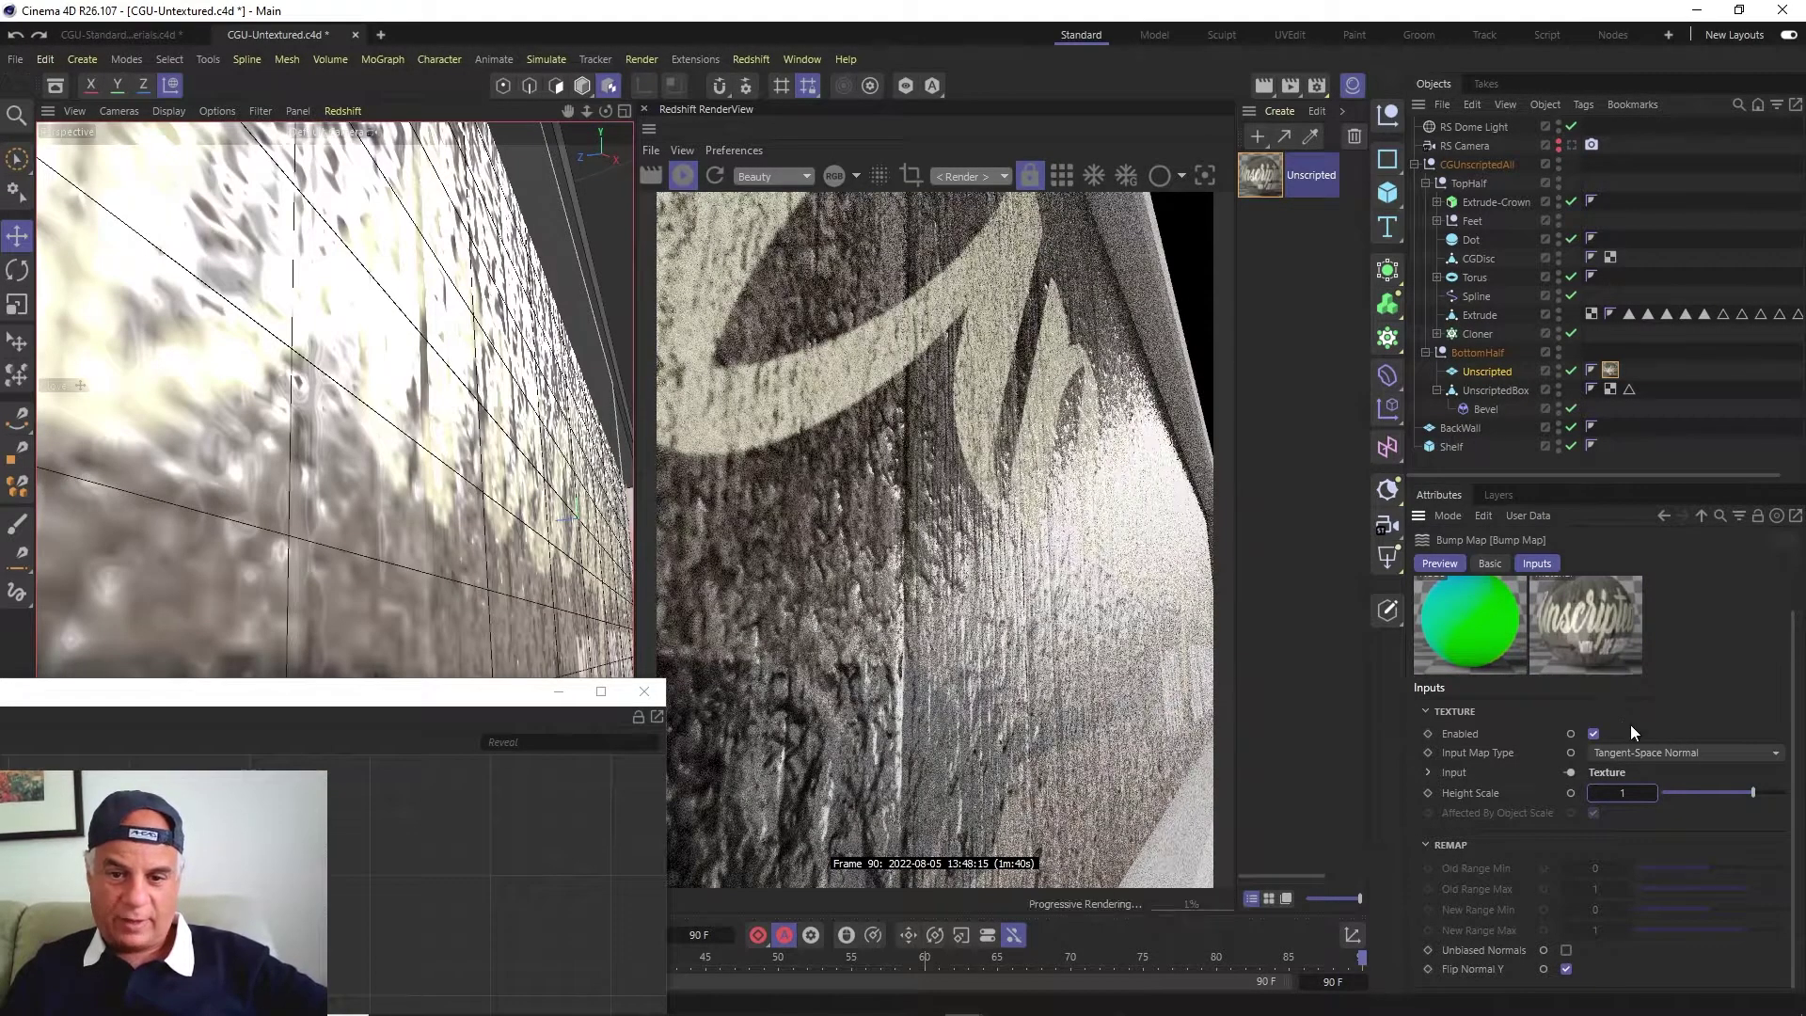
click(1626, 793)
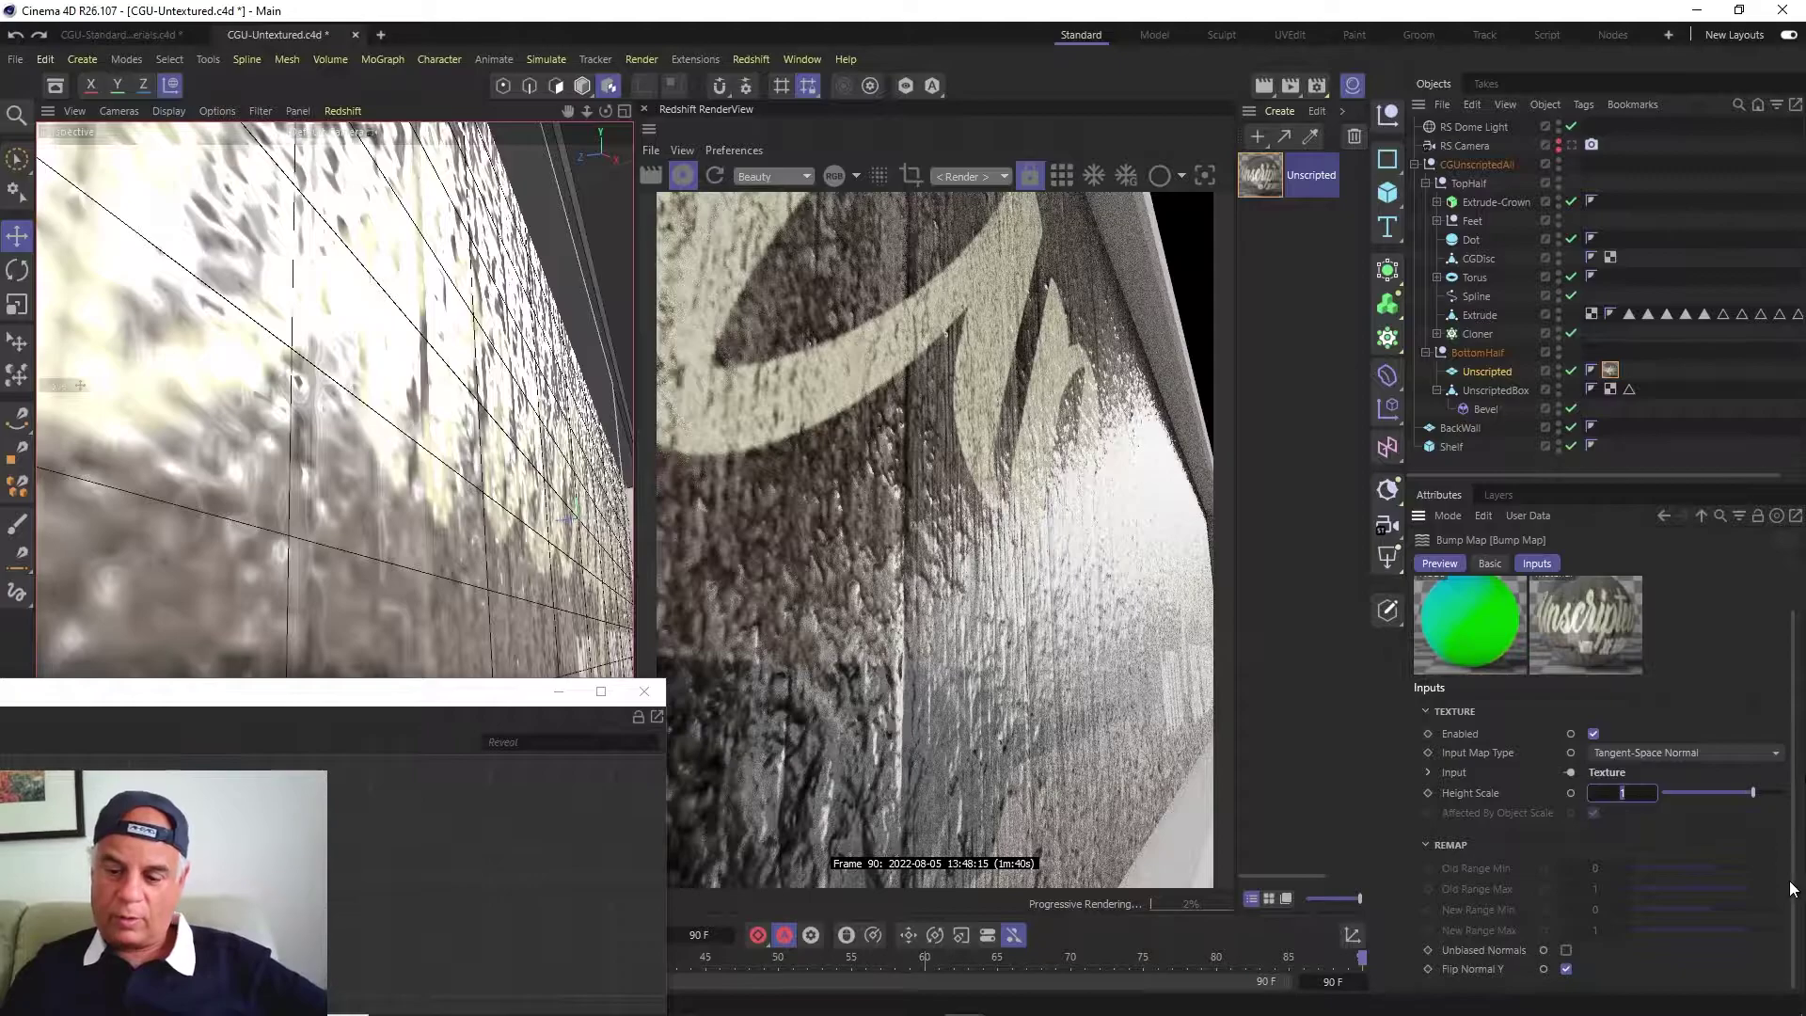
text(0.25)
key(Return)
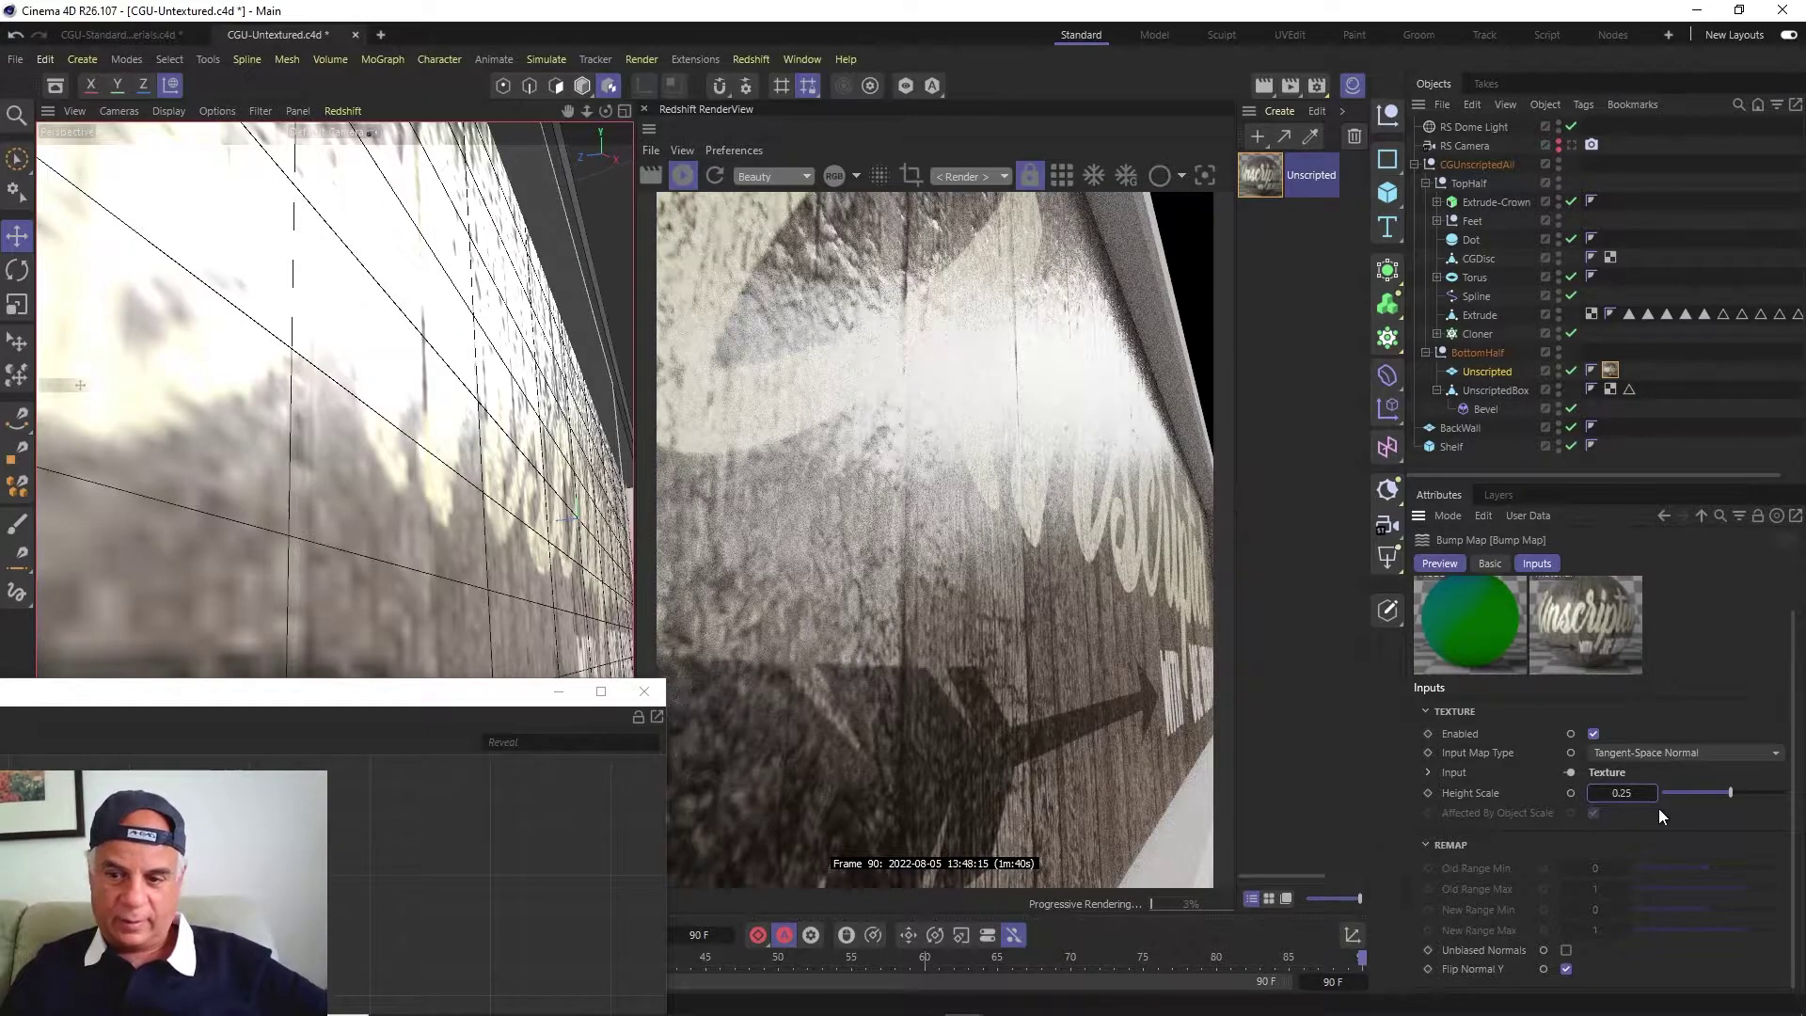
drag(1635, 794, 1629, 804)
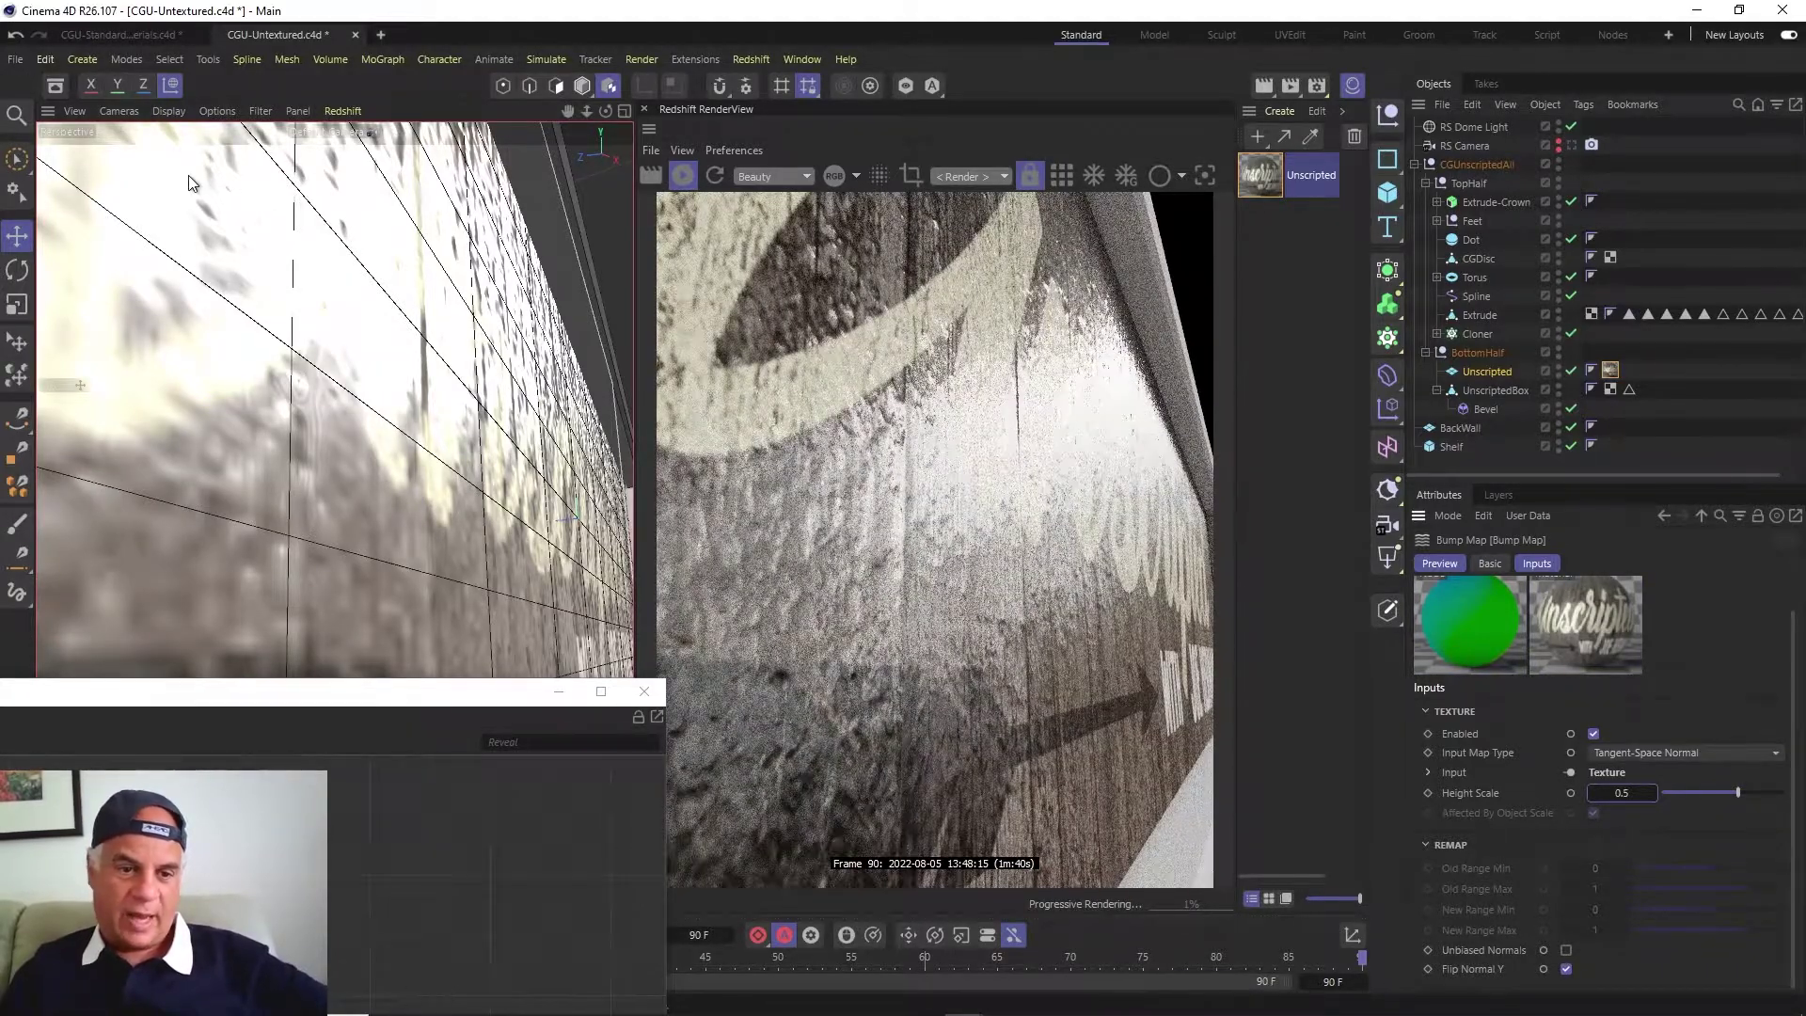
scroll(353, 614, down, 4)
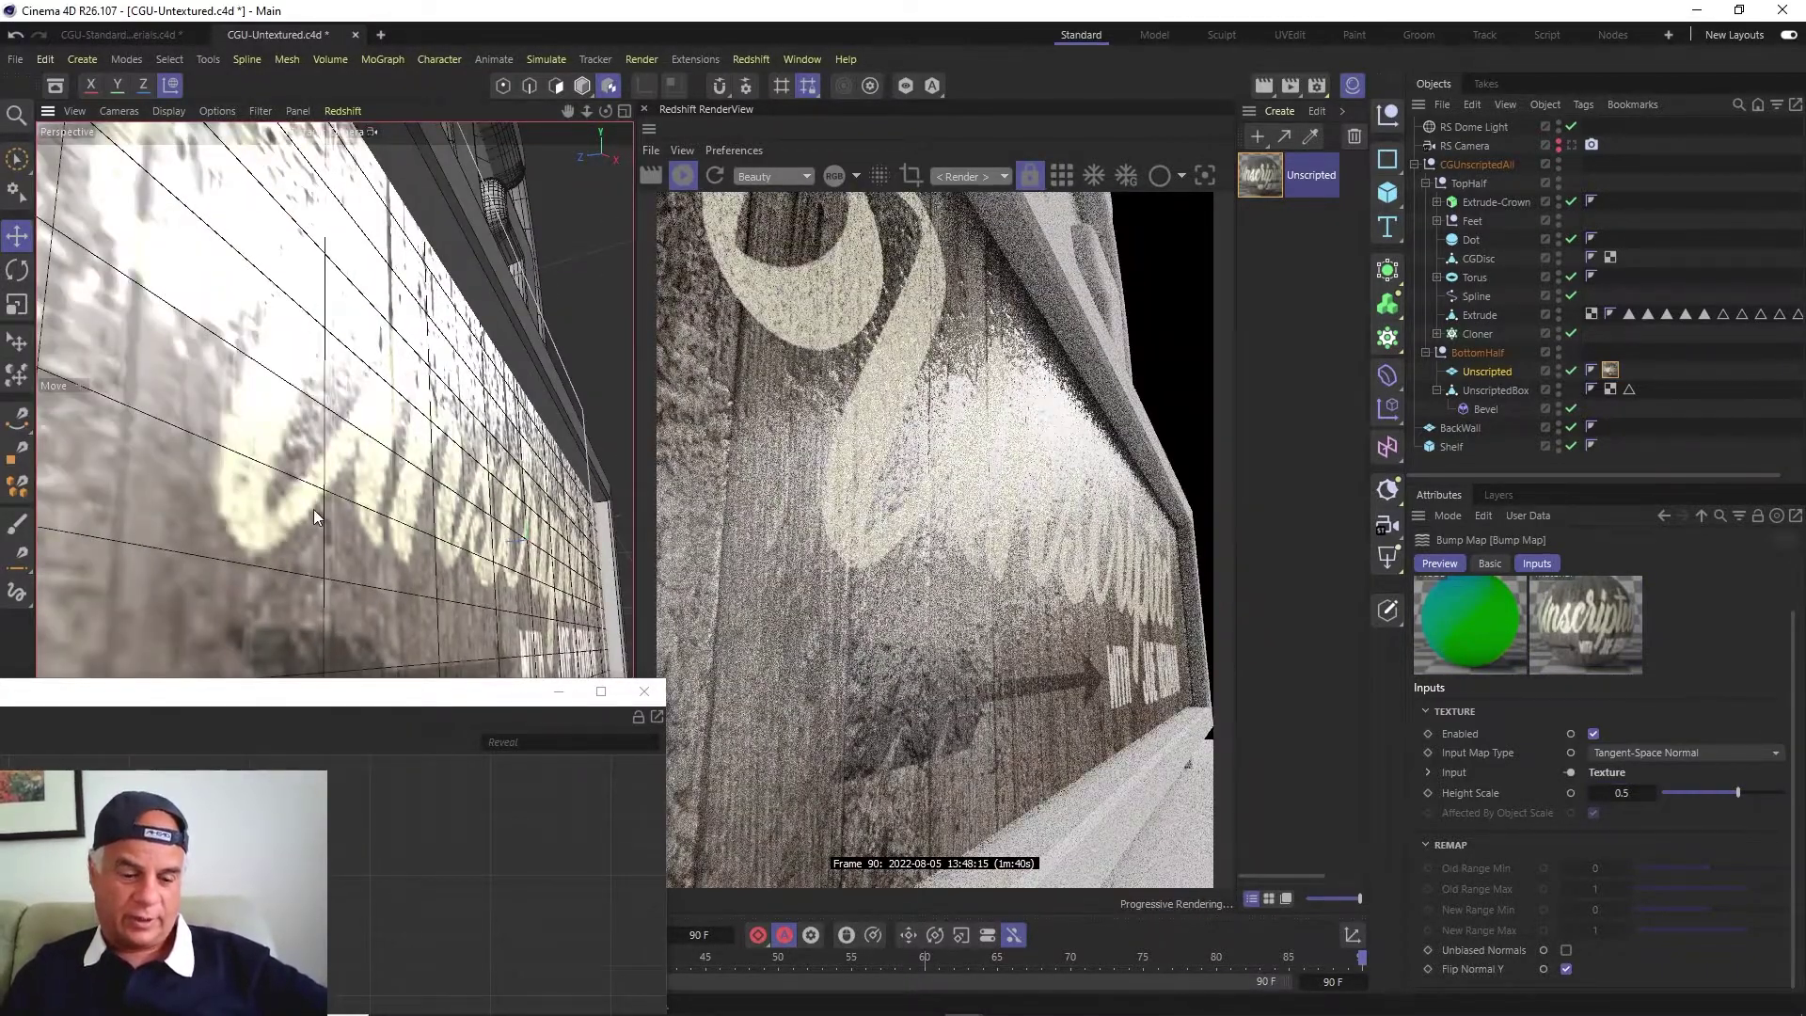
scroll(310, 510, up, 4)
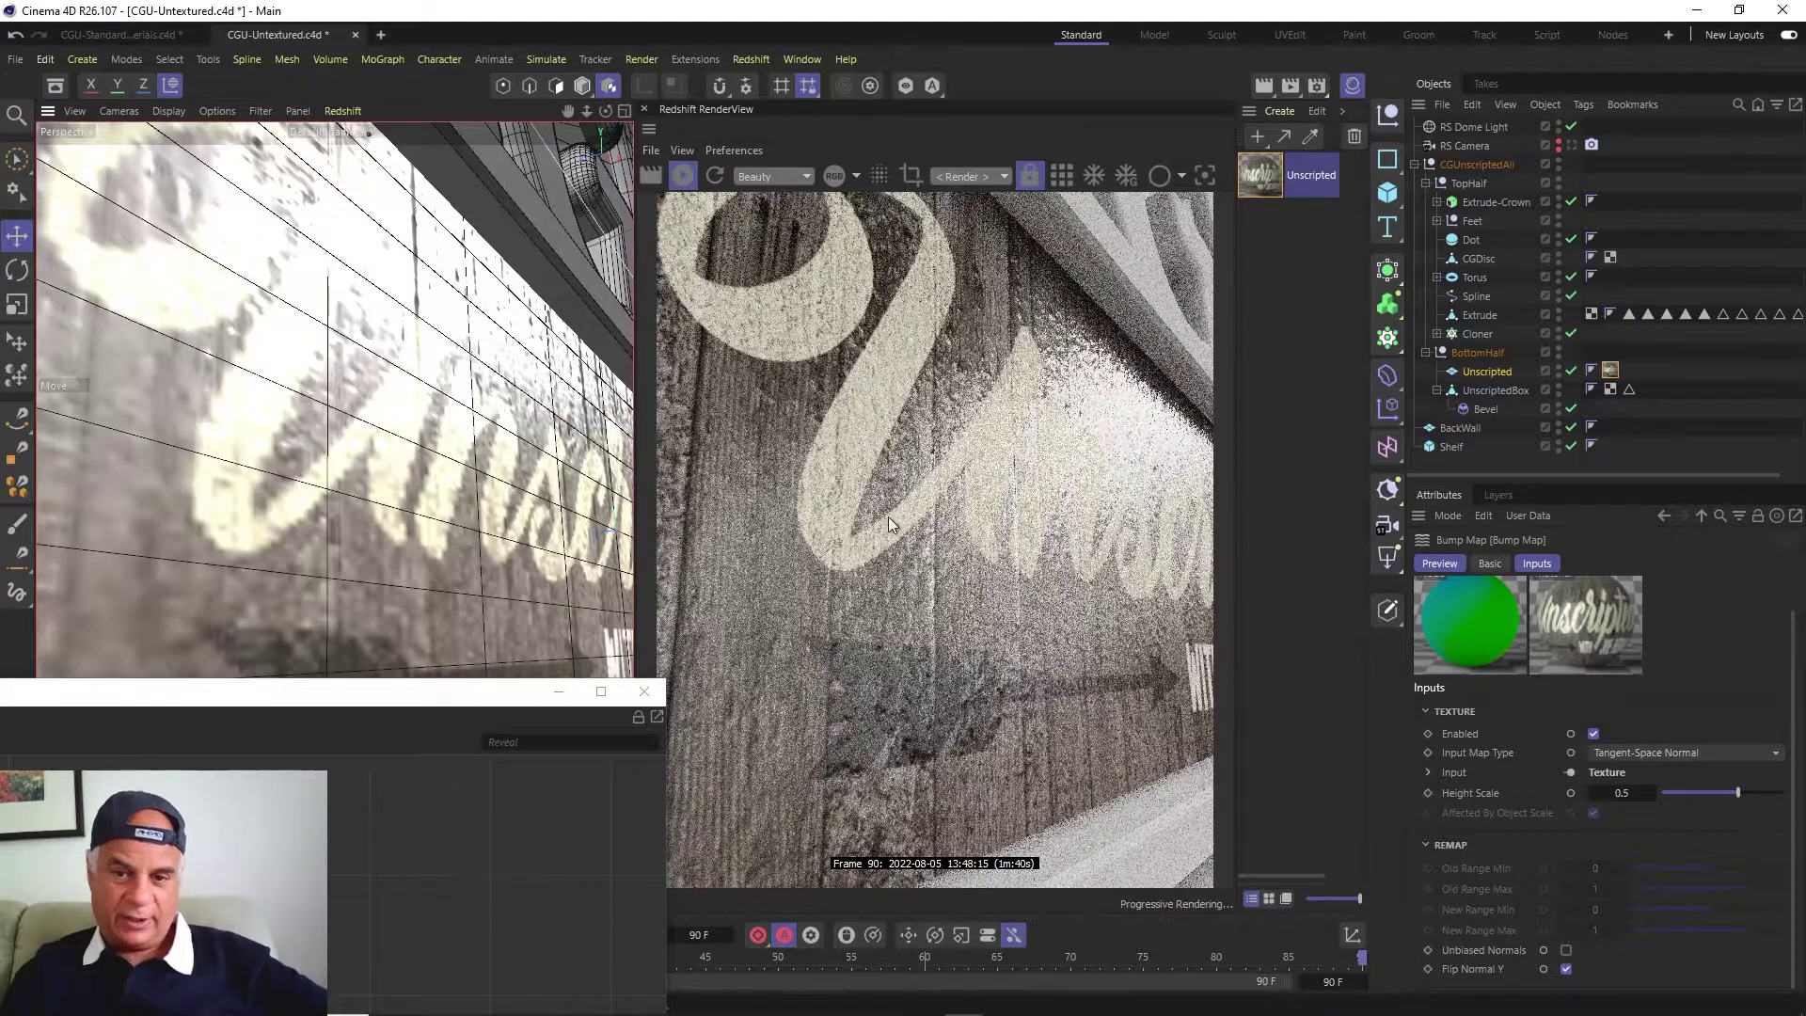